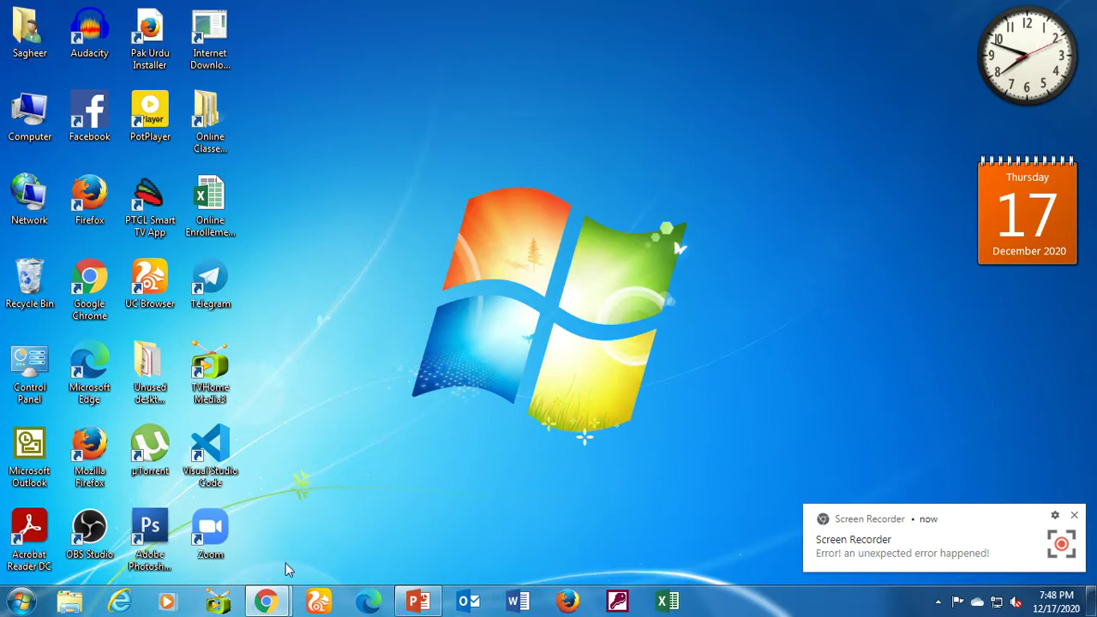
# Hide the notice about the screen and audio being shared
pyautogui.moveTo(266, 599)
pyautogui.click(364, 532)
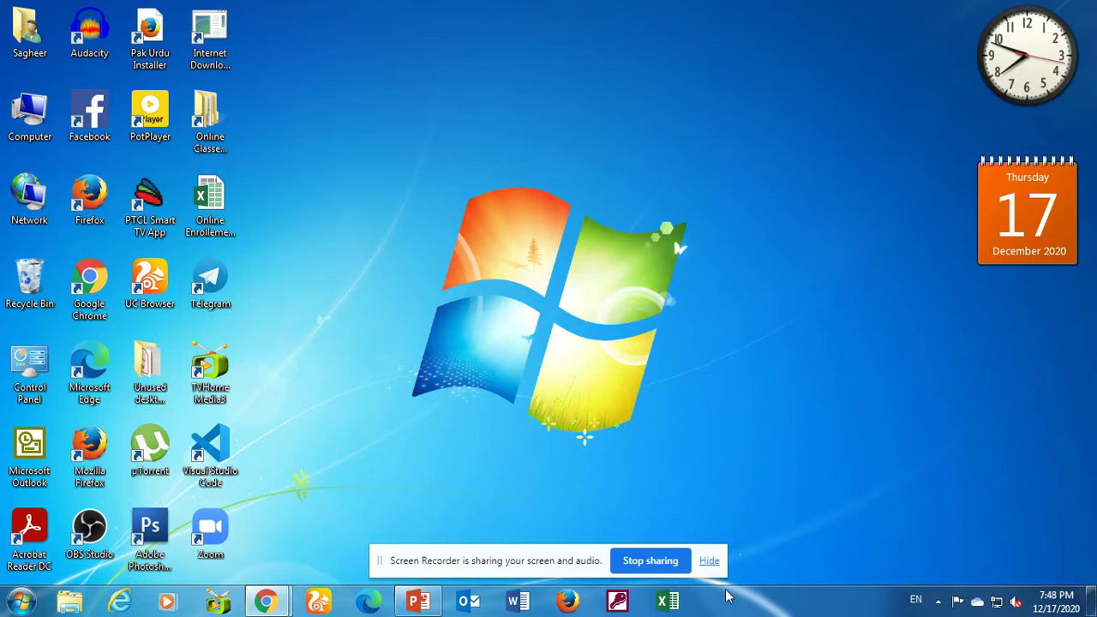
pyautogui.click(708, 561)
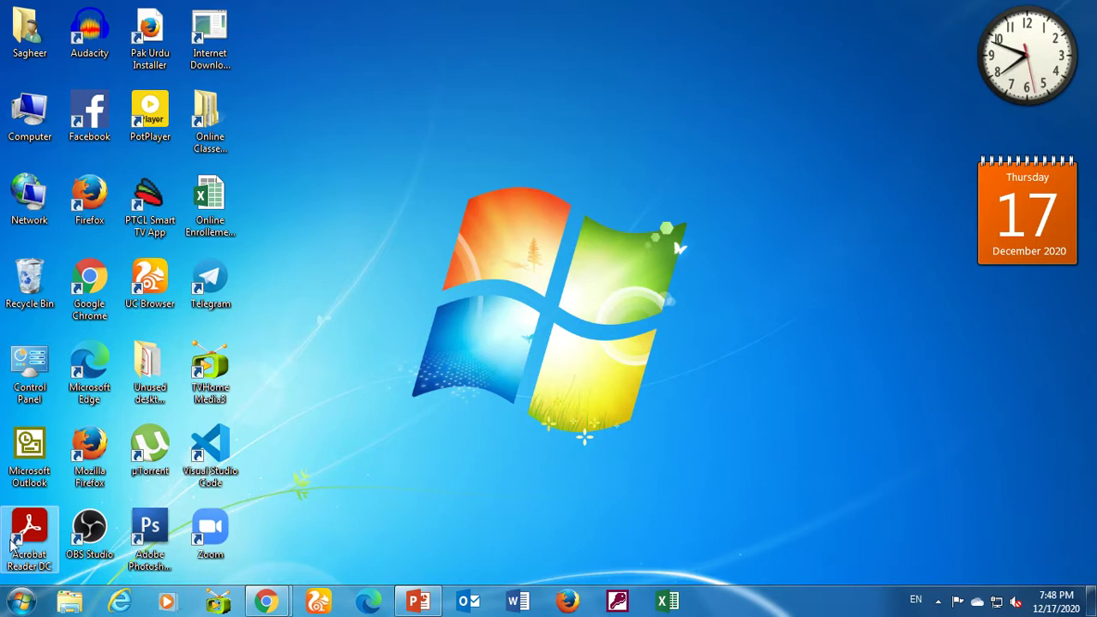
# Open My Documents from the user's personal folder to view its contents, and close the window
pyautogui.doubleClick(36, 57)
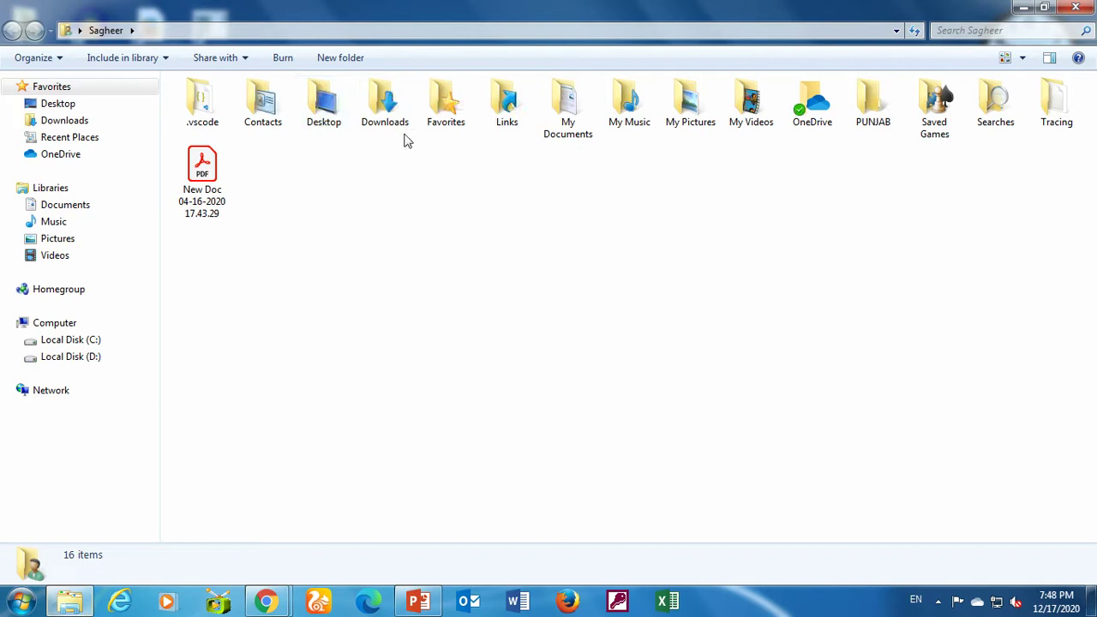
pyautogui.doubleClick(560, 140)
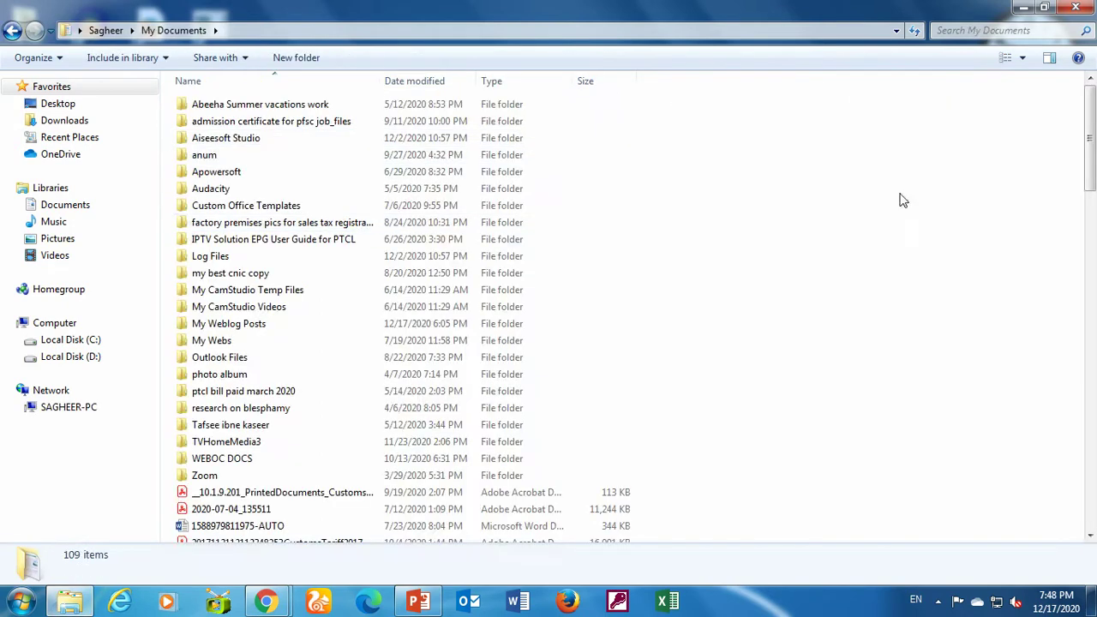
pyautogui.click(1076, 7)
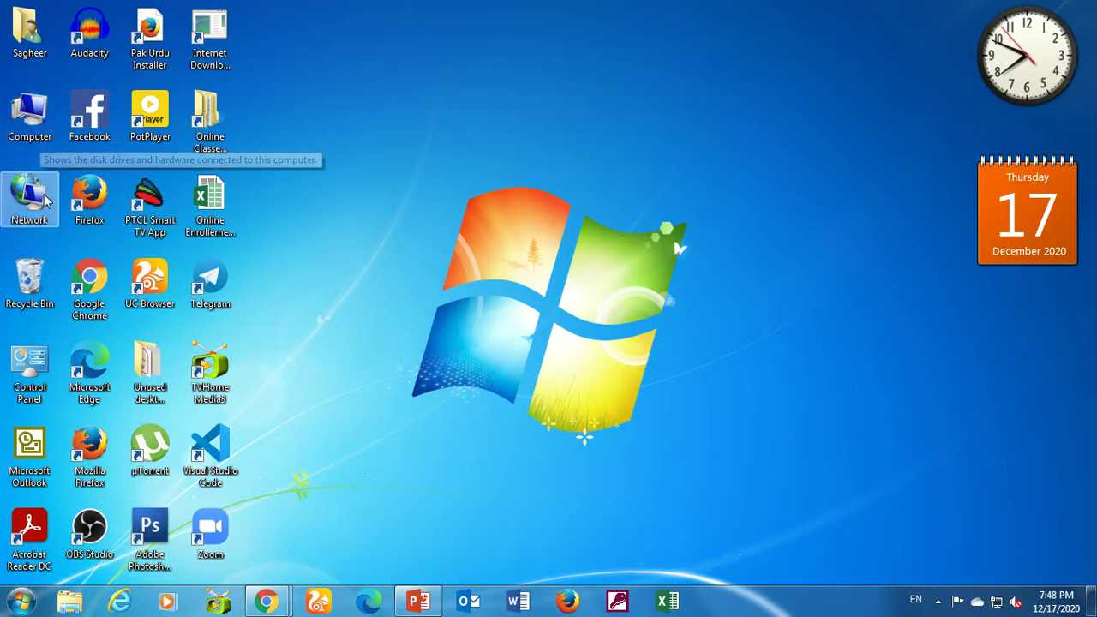
# Open Computer and examine the details of the C:, D:, floppy disk (A:) and DVD RW (E:) drives
pyautogui.doubleClick(30, 115)
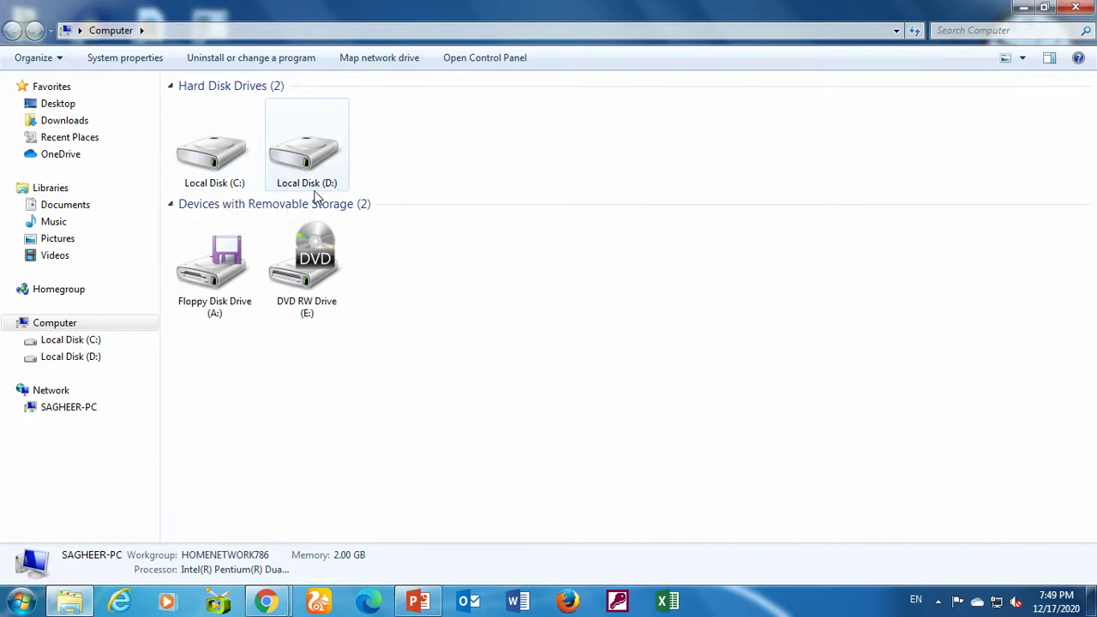
pyautogui.click(228, 187)
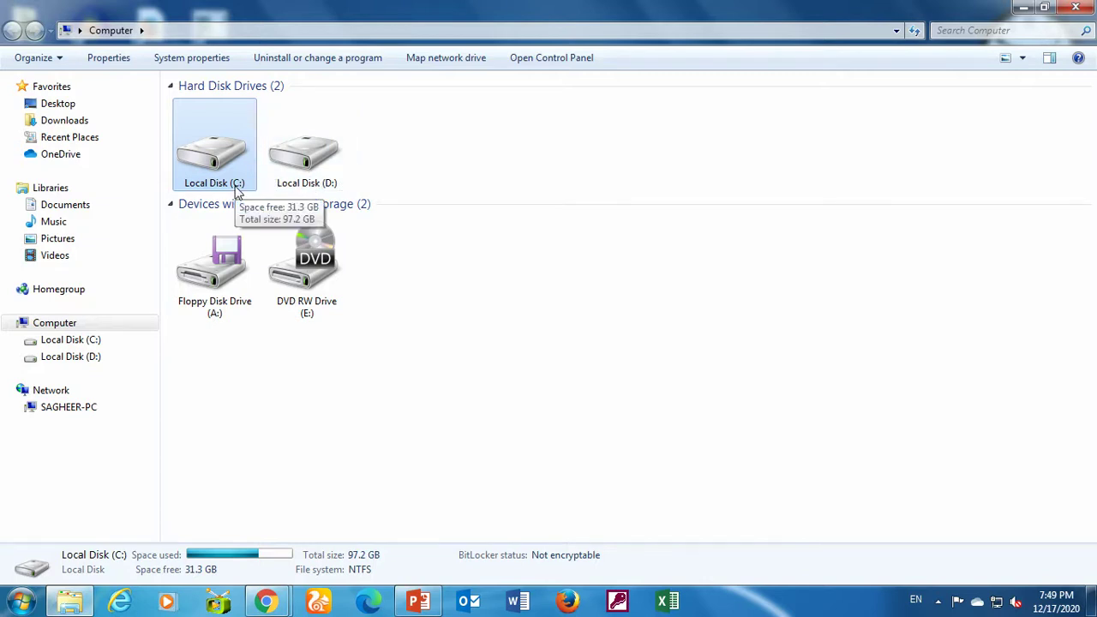
pyautogui.click(229, 275)
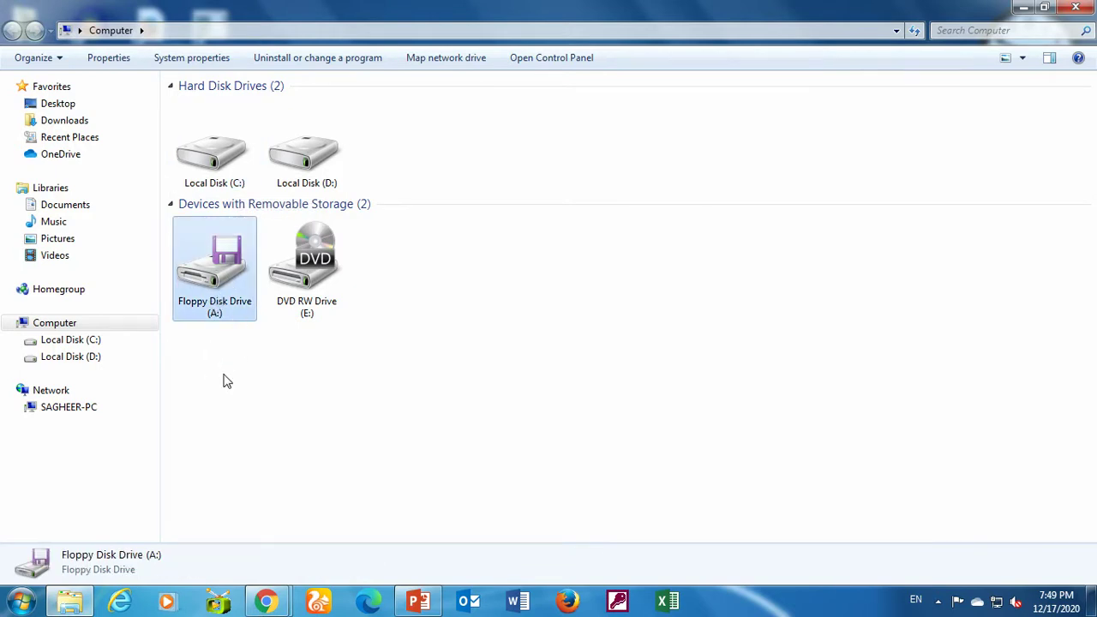
pyautogui.click(311, 180)
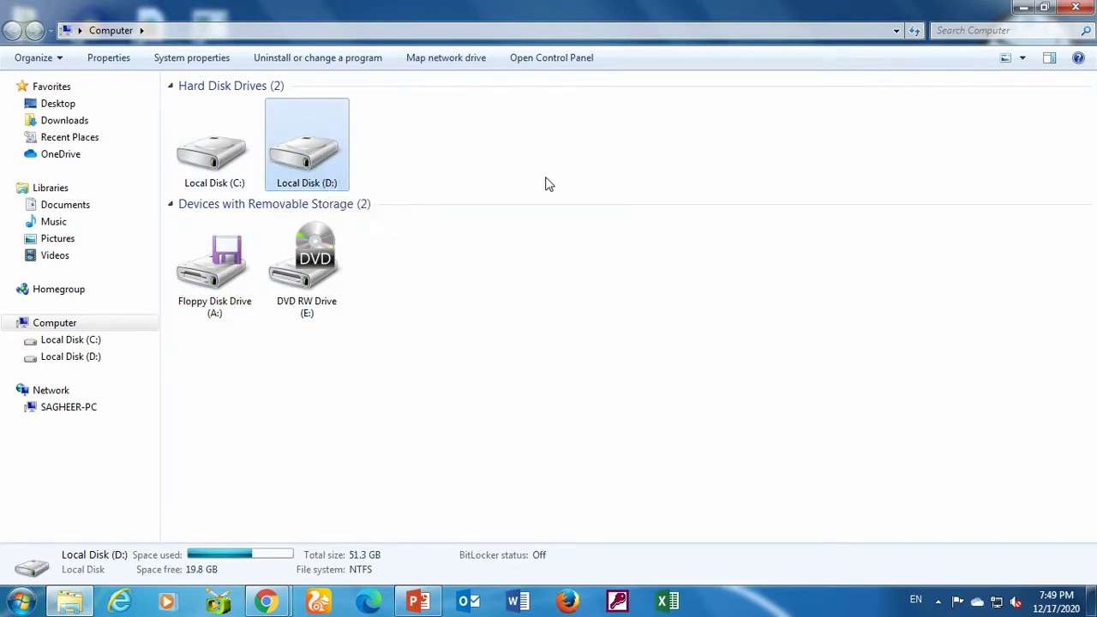
pyautogui.click(215, 178)
pyautogui.click(284, 181)
pyautogui.click(218, 185)
pyautogui.click(293, 187)
pyautogui.click(313, 293)
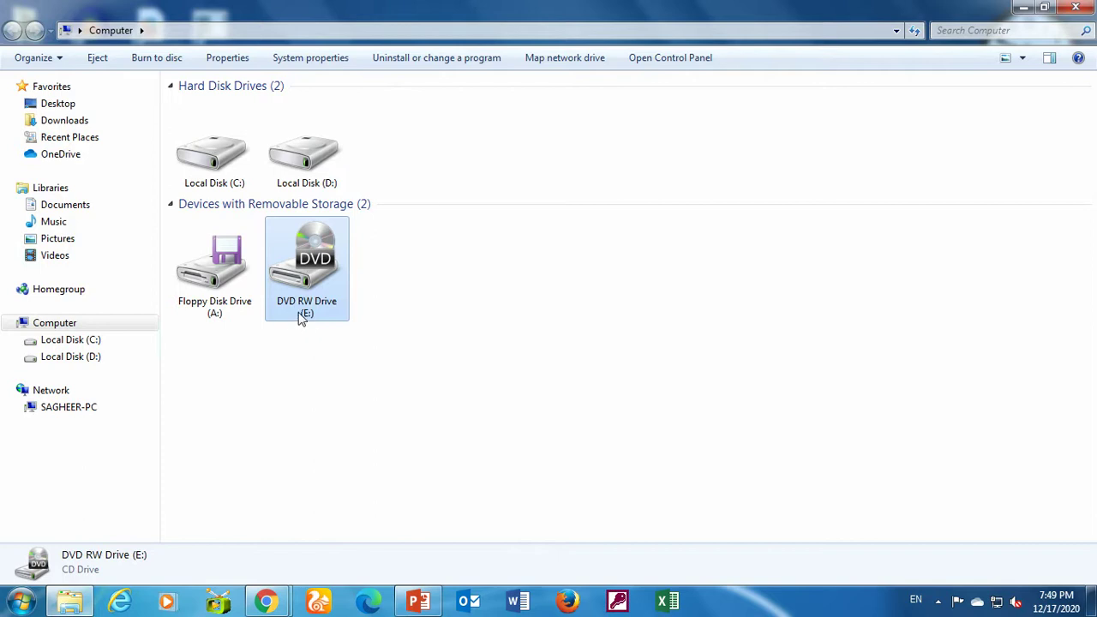
# Compare the size and free space of Local Disk (C:) and Local Disk (D:)
pyautogui.moveTo(313, 184)
pyautogui.click(396, 287)
pyautogui.click(313, 287)
pyautogui.click(283, 180)
pyautogui.click(204, 180)
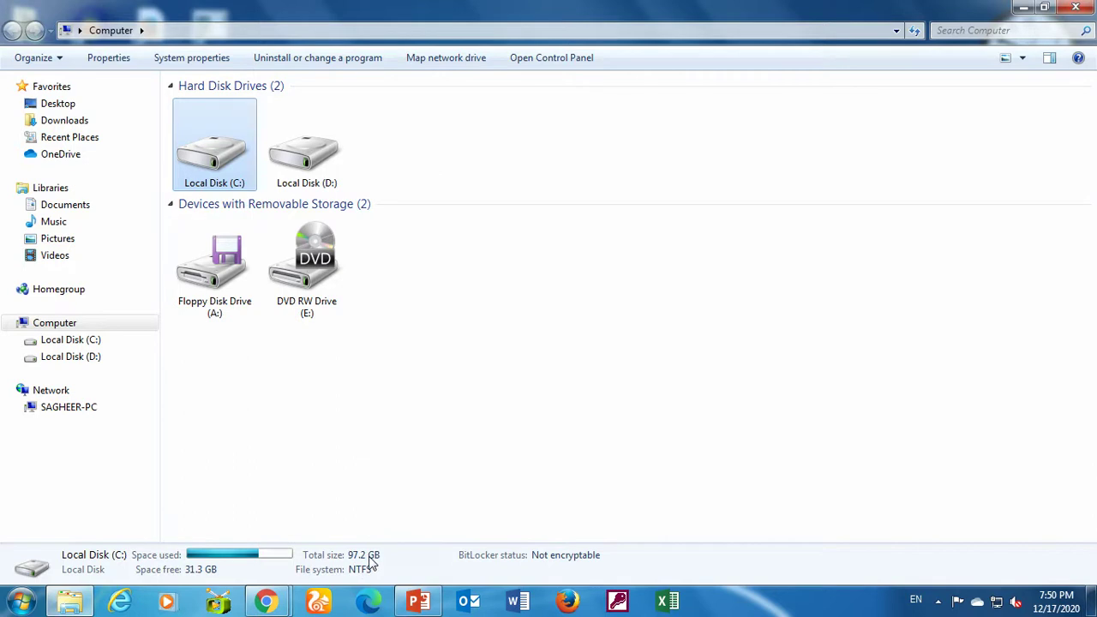
pyautogui.click(330, 169)
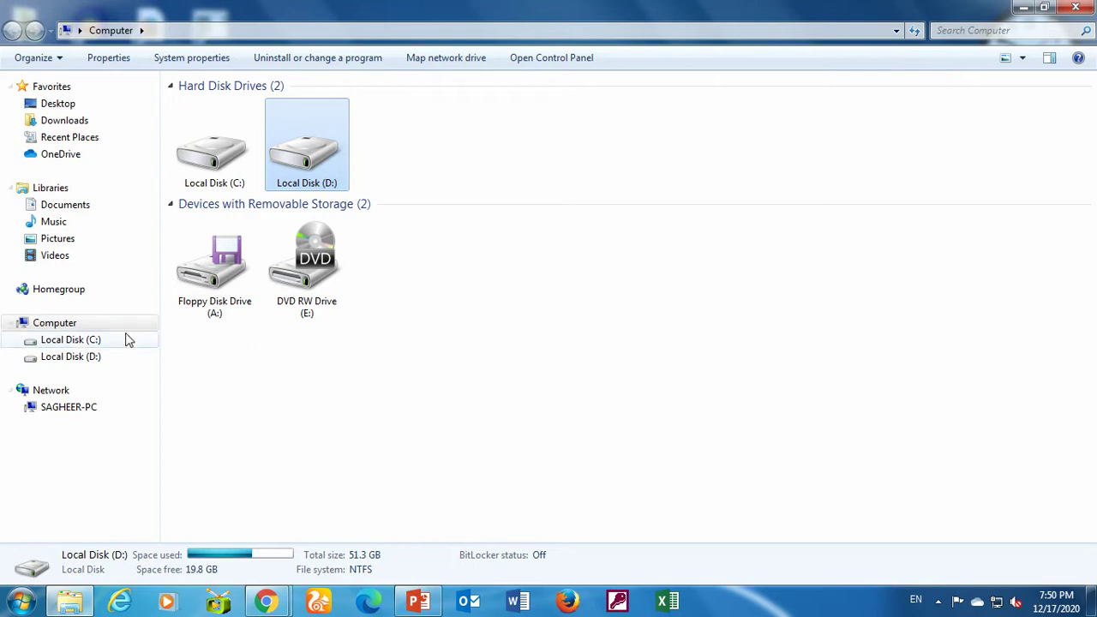
# View the folders on Local Disk (C:) and Local Disk (D:), ending on Local Disk (C:)
pyautogui.click(89, 341)
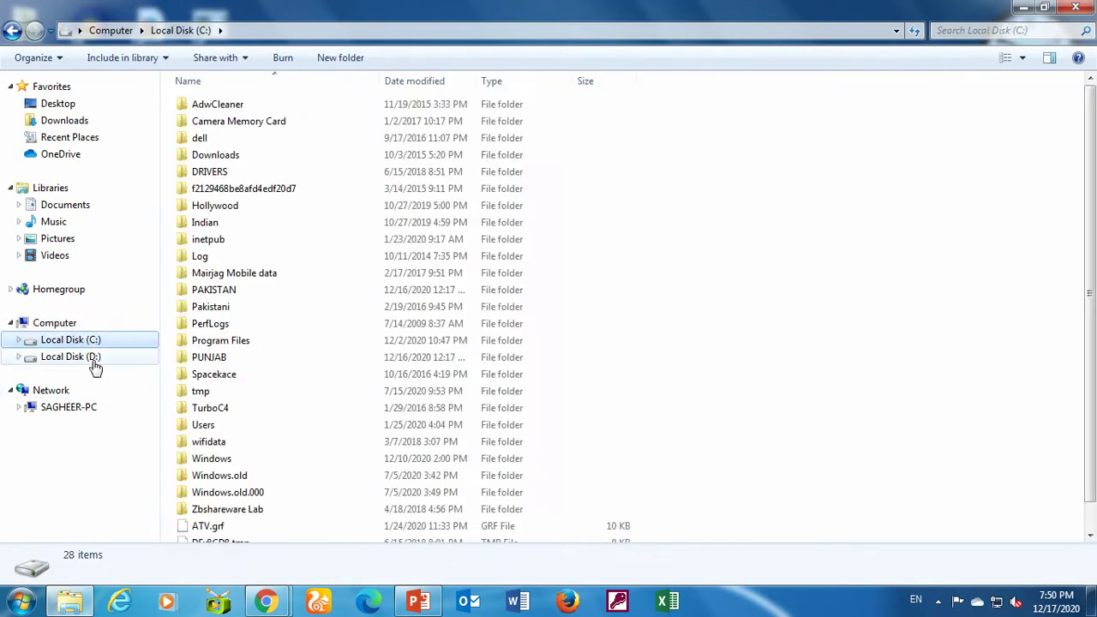
pyautogui.click(94, 360)
pyautogui.click(71, 339)
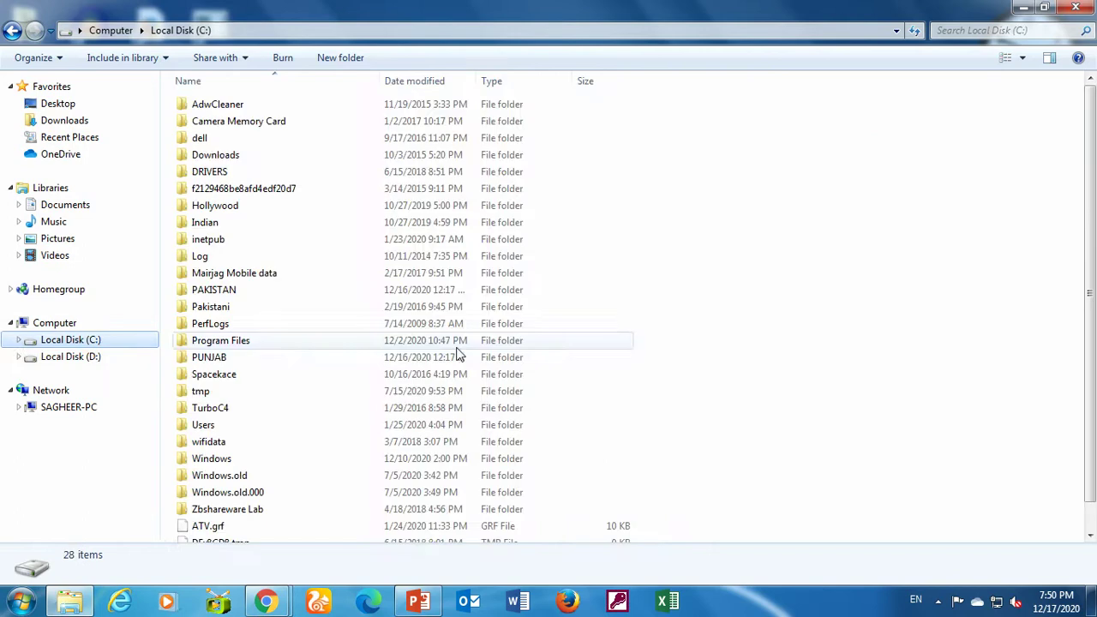
# Show the search suggestions and filters for Local Disk (C:), dismiss them and close the window
pyautogui.click(994, 30)
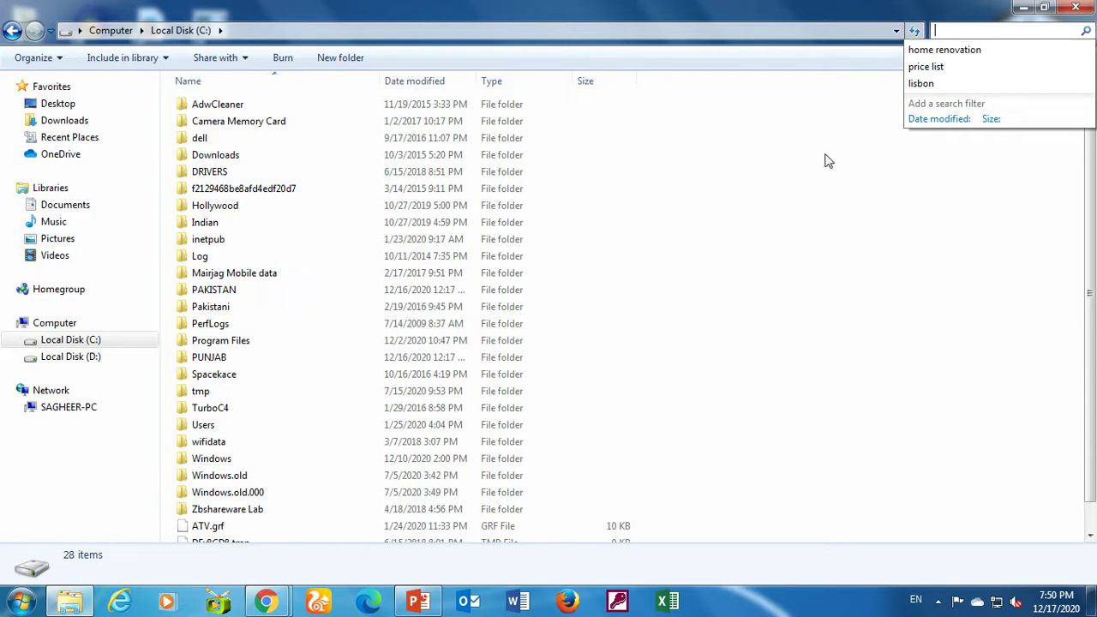
pyautogui.click(801, 192)
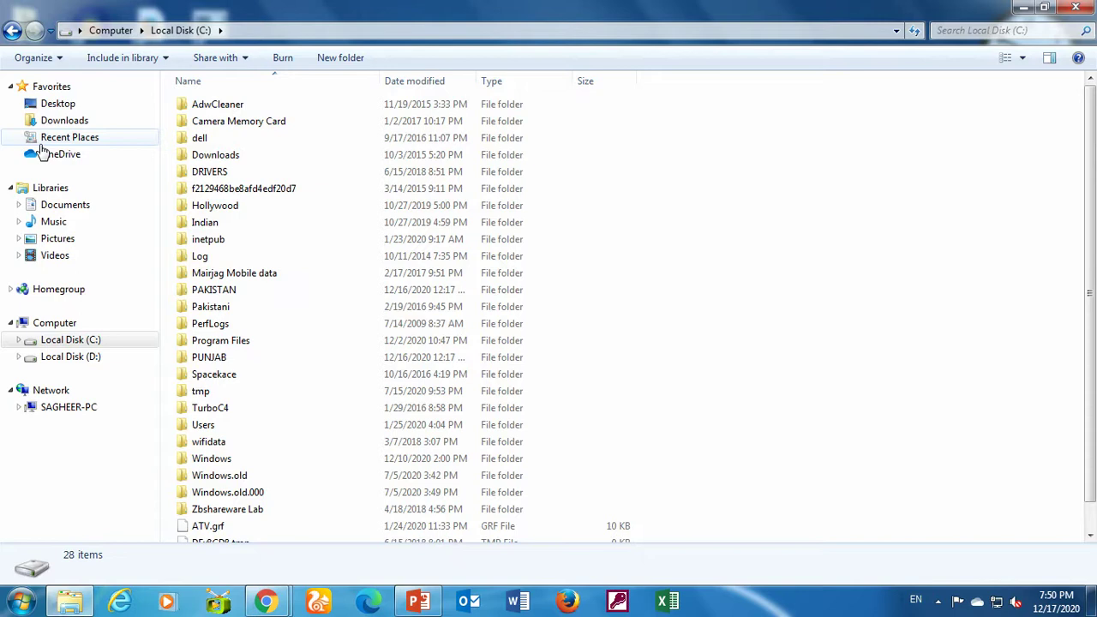
pyautogui.moveTo(265, 600)
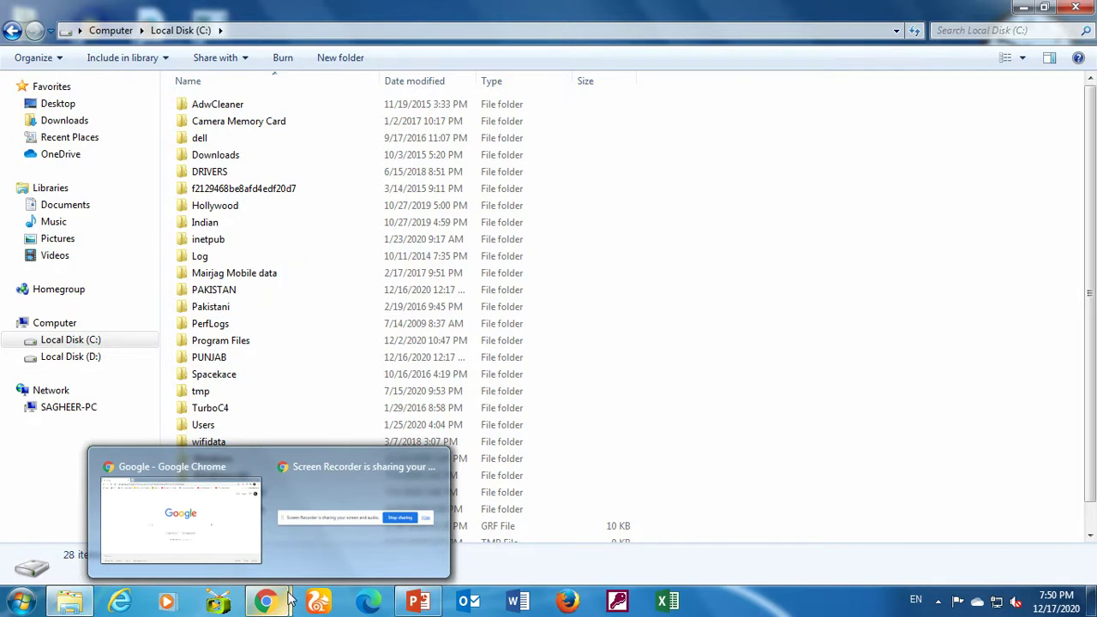
pyautogui.click(1076, 7)
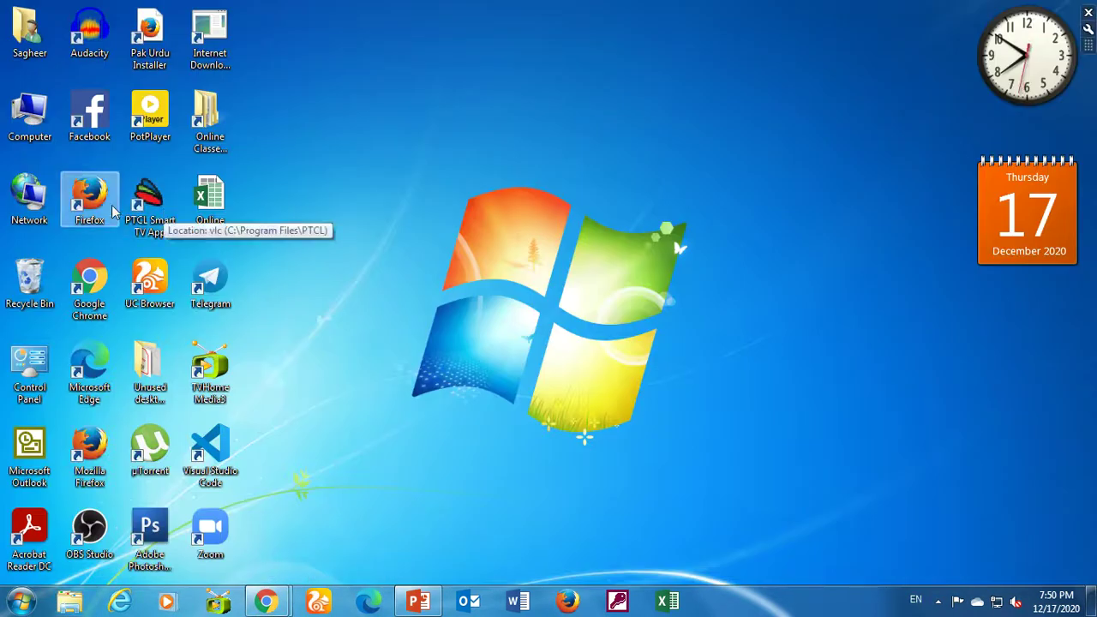
# Open Network, examine the listed computer, media device and Sagemcom ADSL Router, and close the window
pyautogui.doubleClick(30, 221)
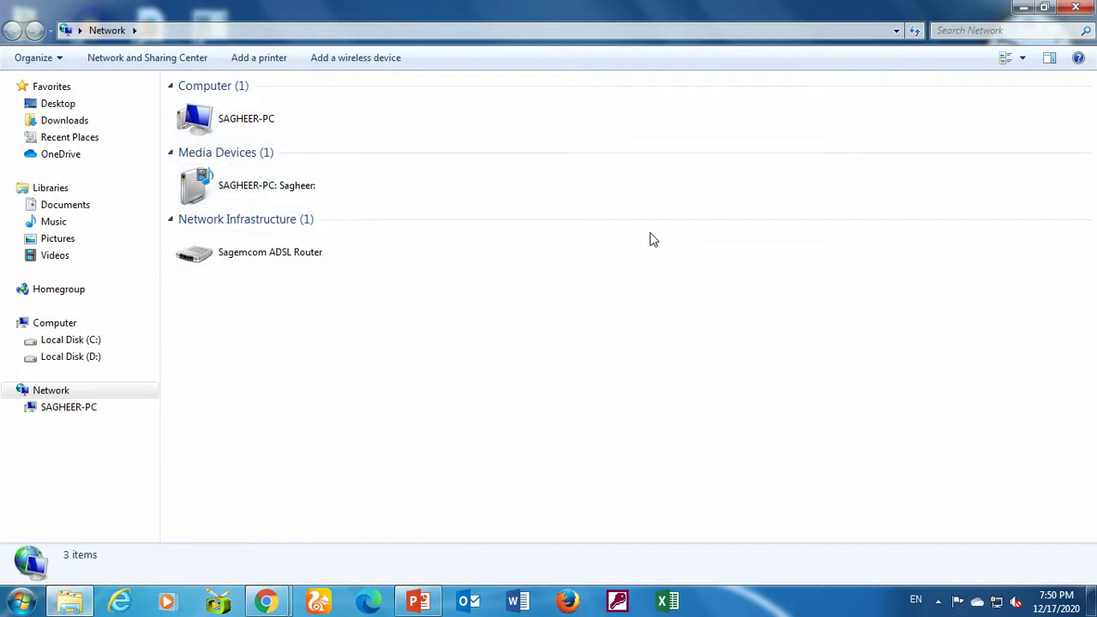
pyautogui.click(307, 133)
pyautogui.click(318, 193)
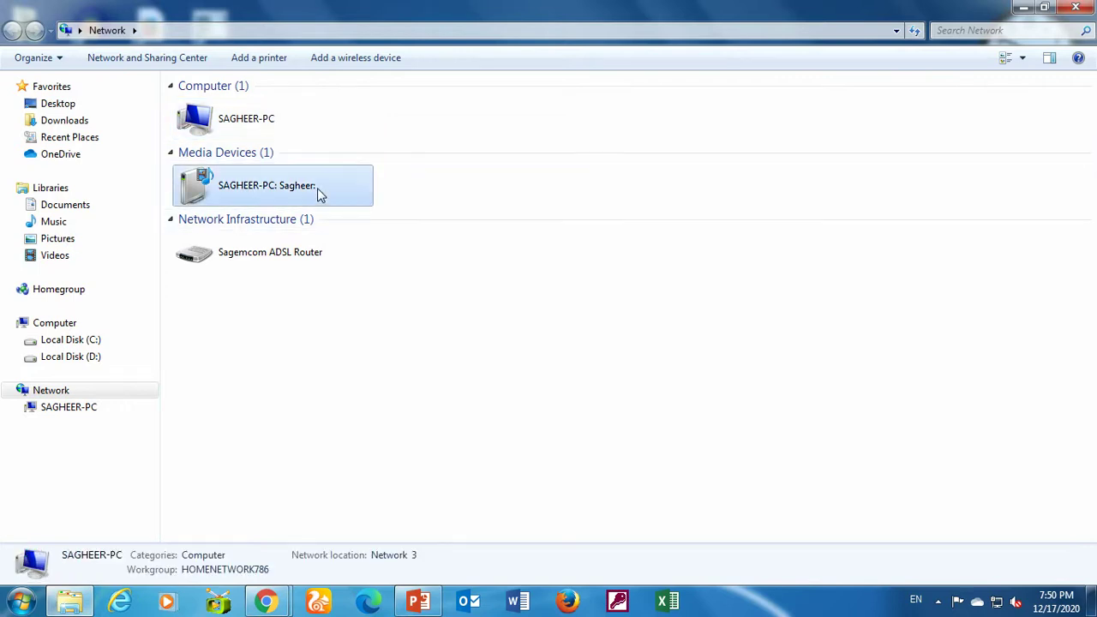
pyautogui.click(318, 267)
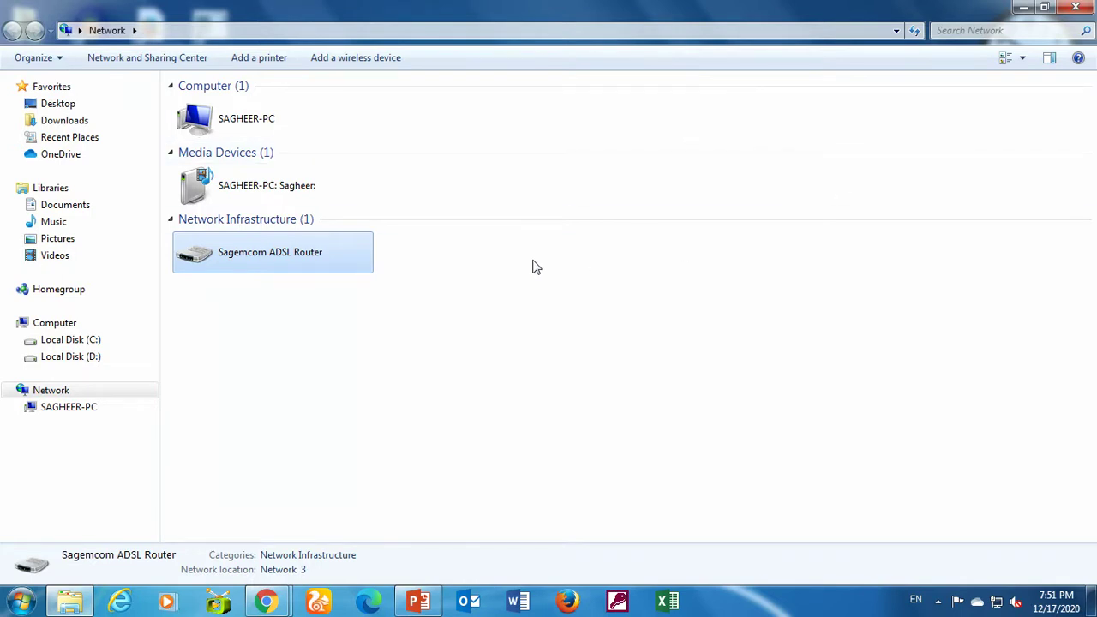
pyautogui.click(1084, 12)
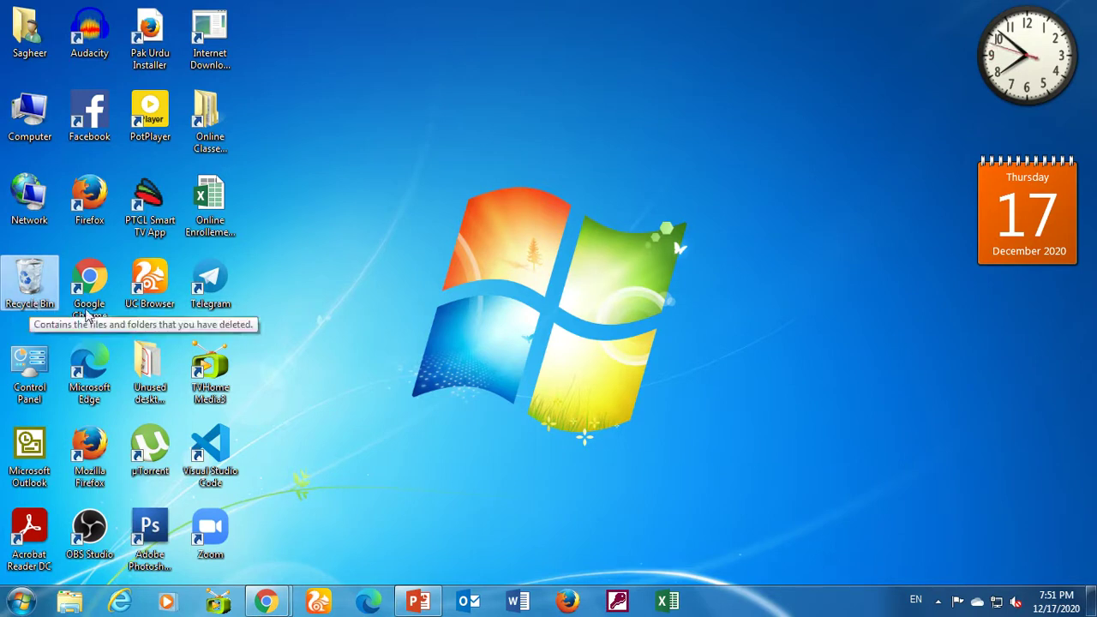
# Open the Recycle Bin, switch its items to the Content view, and close the window
pyautogui.doubleClick(24, 287)
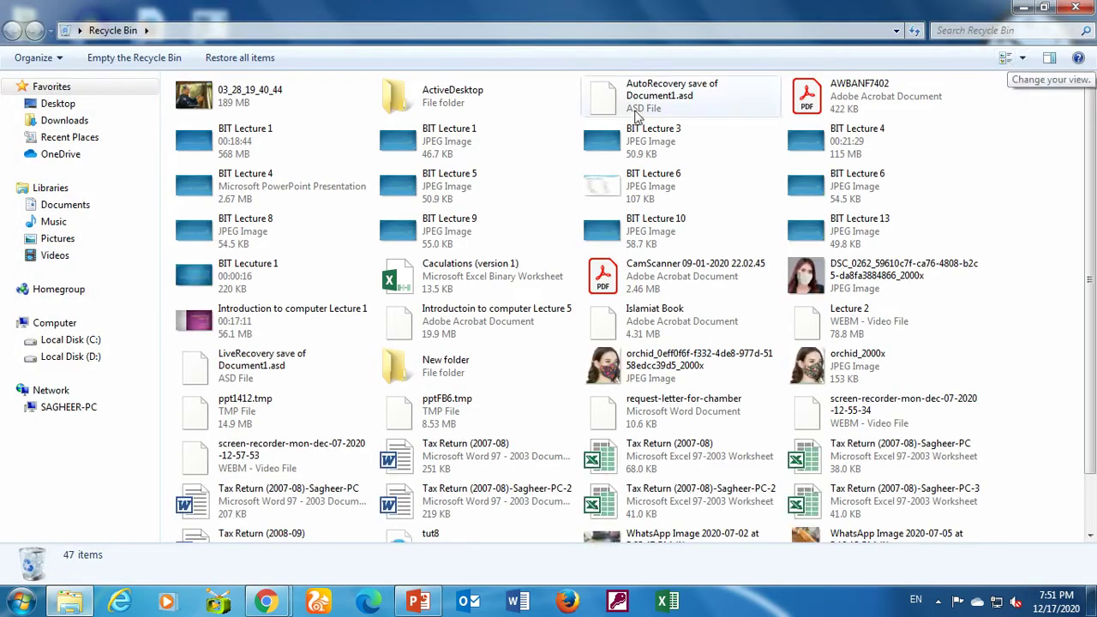
pyautogui.click(1006, 58)
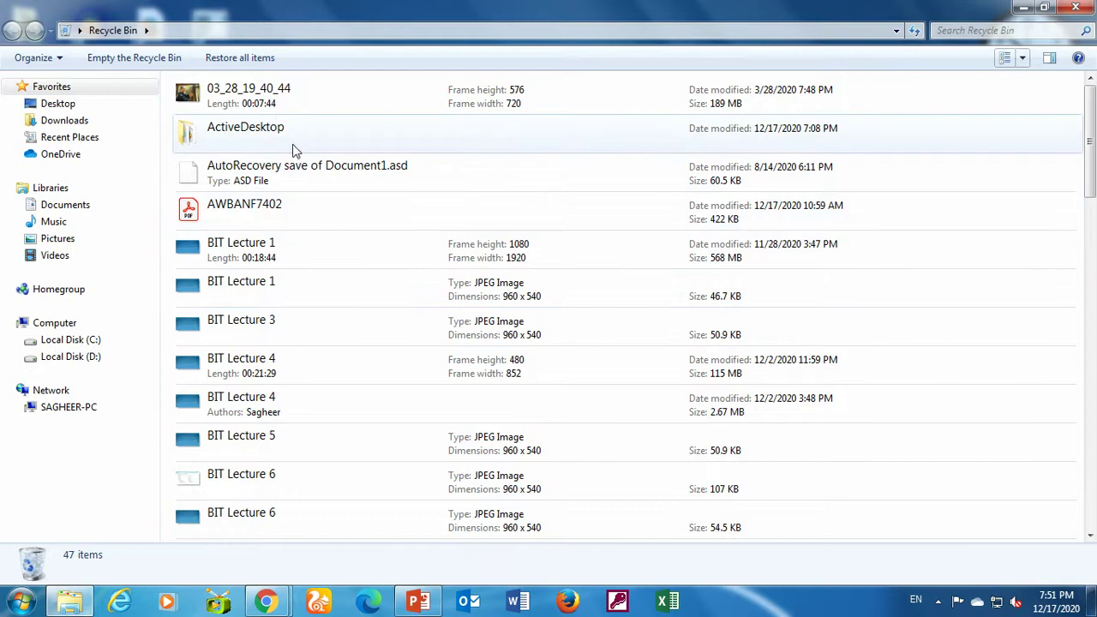
pyautogui.moveTo(1092, 152)
pyautogui.mouseDown()
pyautogui.moveTo(1094, 475)
pyautogui.moveTo(1094, 155)
pyautogui.mouseUp()
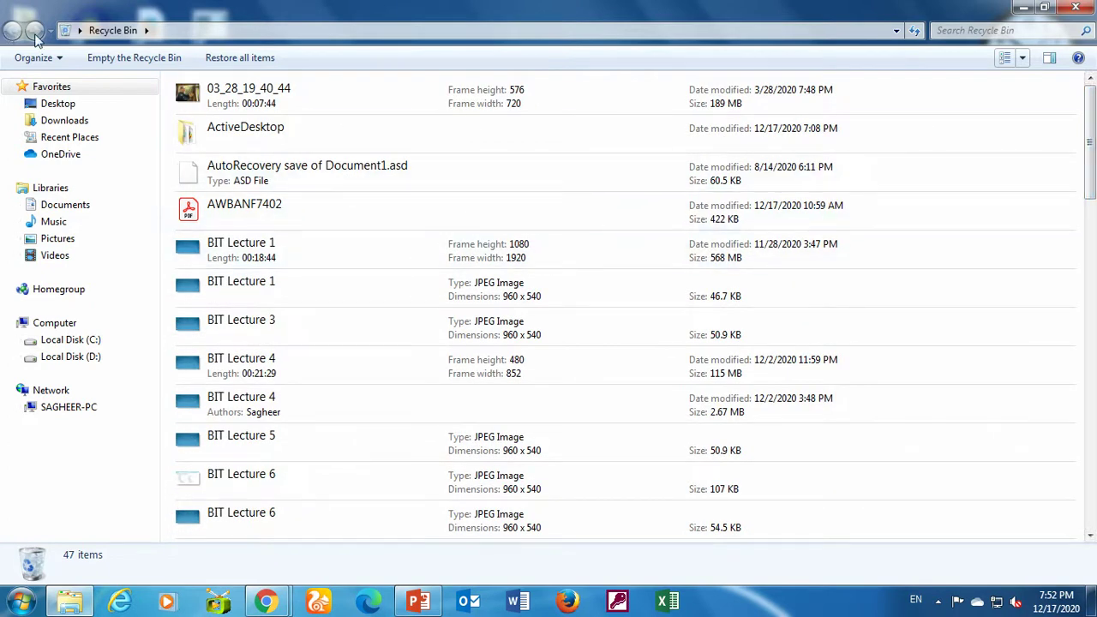
pyautogui.click(1075, 8)
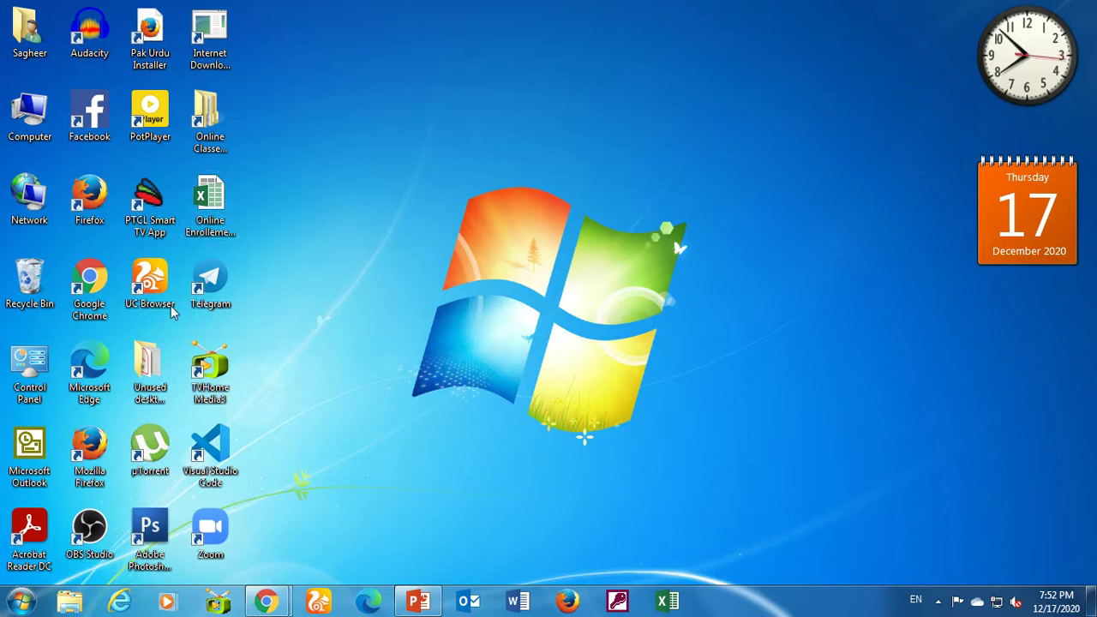
# Open Internet Explorer to view its start page, and close the browser
pyautogui.click(121, 602)
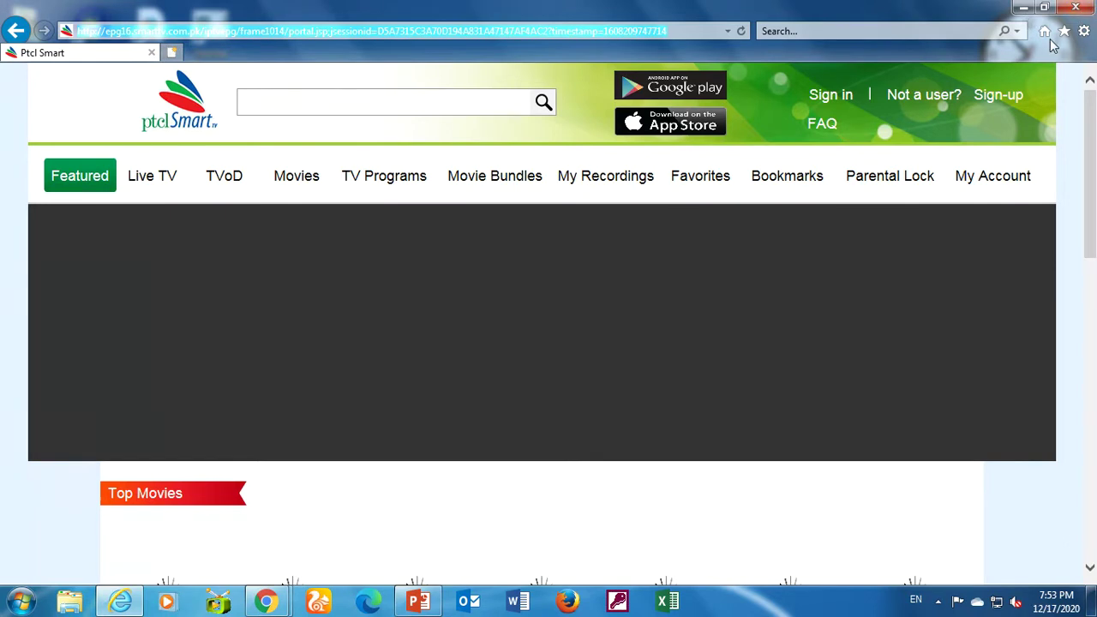
pyautogui.hotkey('alt', 'F4')
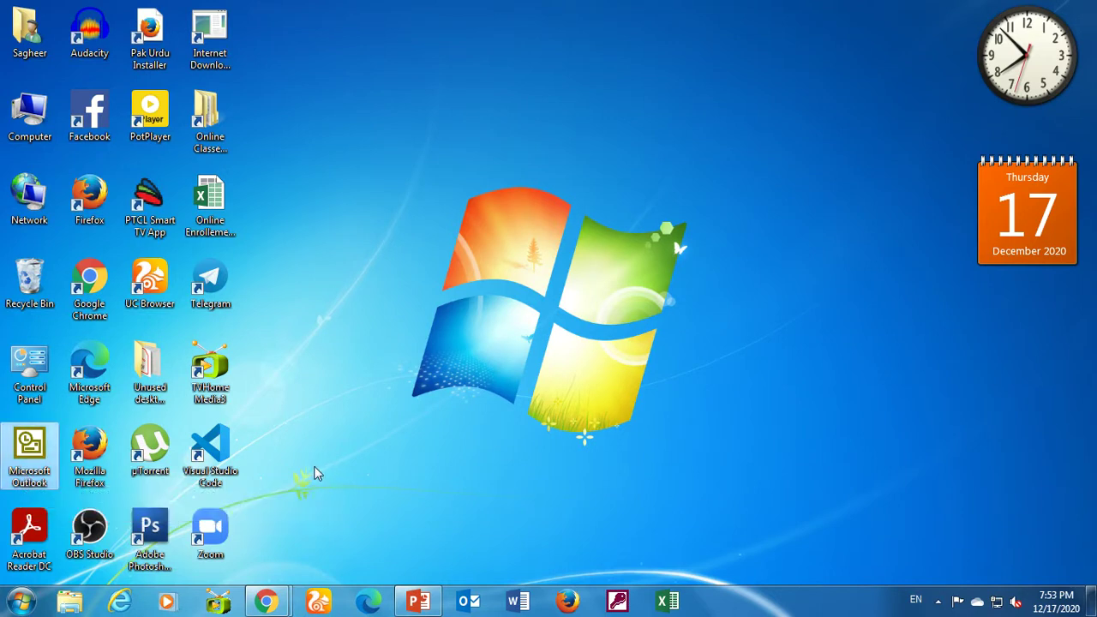
# Start Microsoft Outlook from its desktop shortcut, and show and minimize the Google Chrome window
pyautogui.rightClick(62, 446)
pyautogui.click(307, 413)
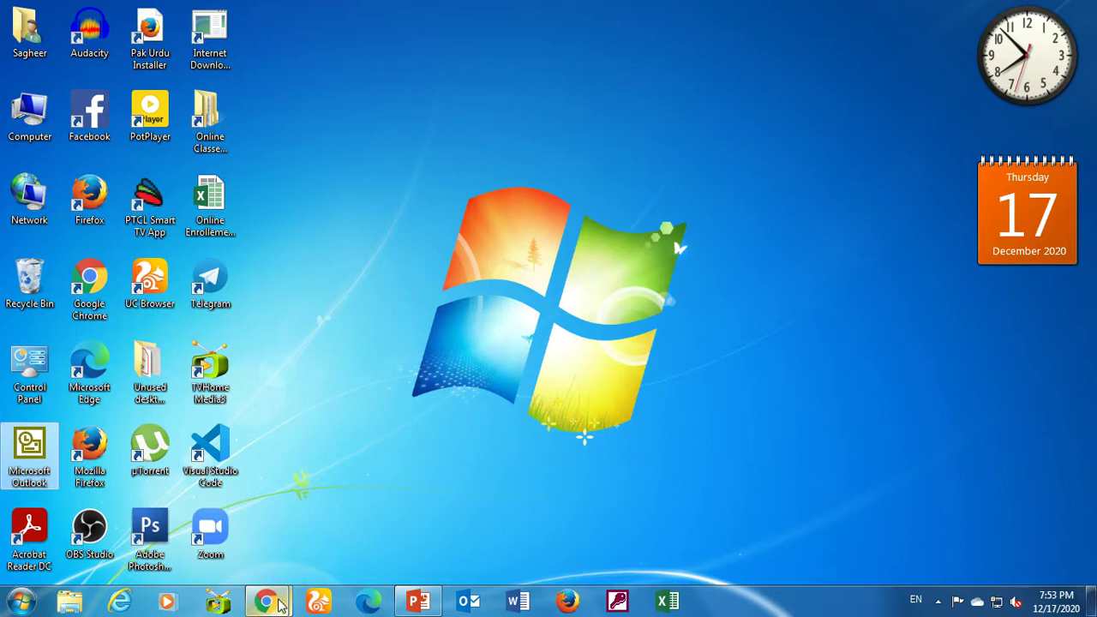
pyautogui.moveTo(280, 604)
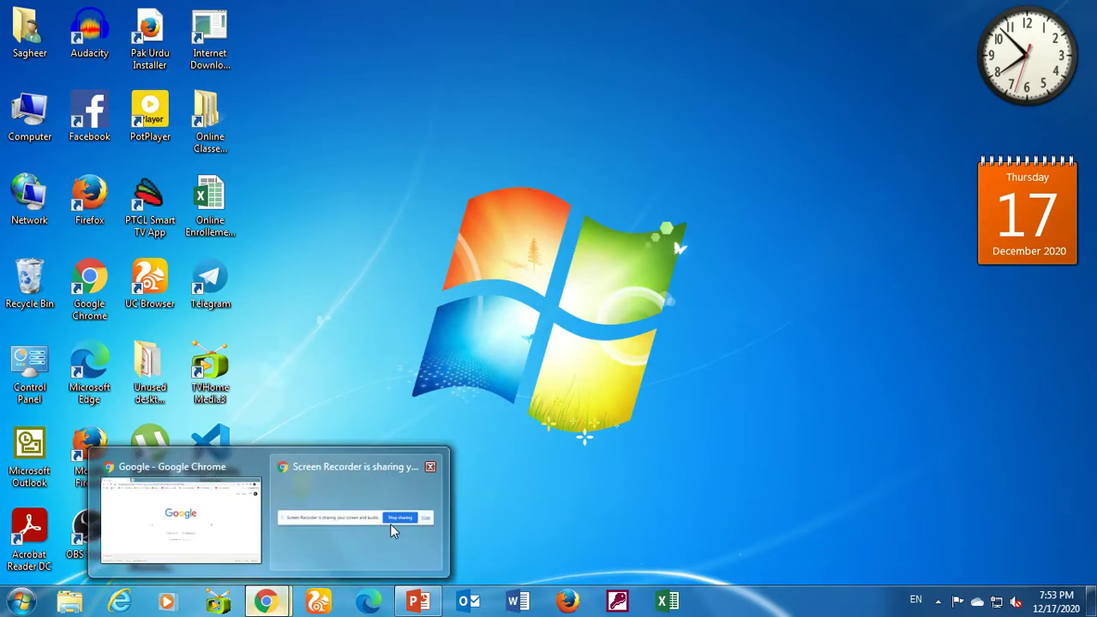
pyautogui.click(221, 536)
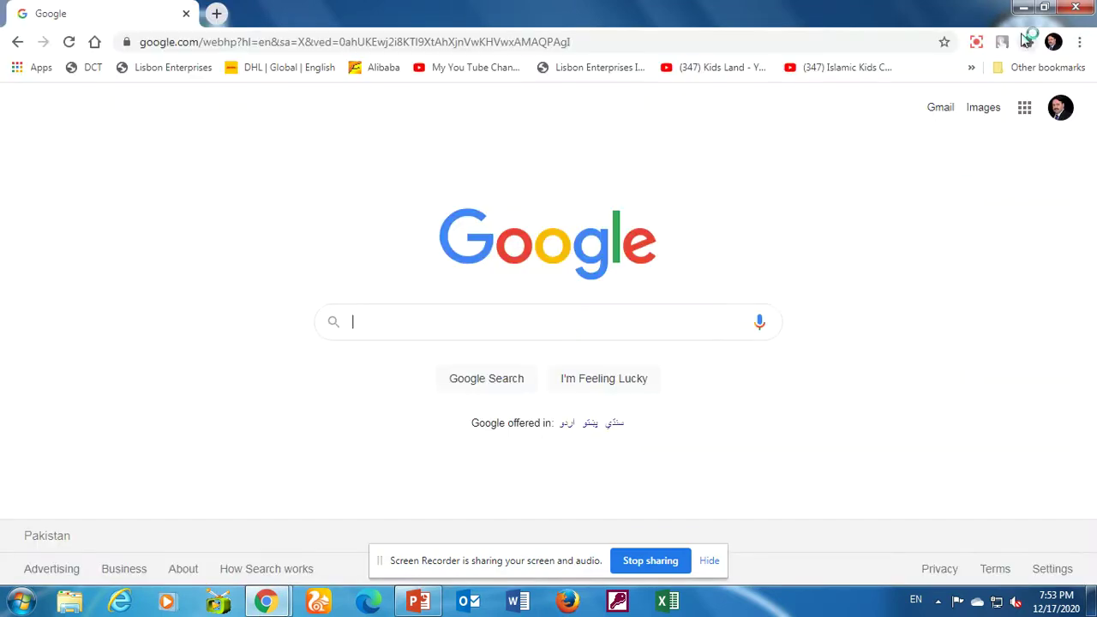
pyautogui.click(1024, 7)
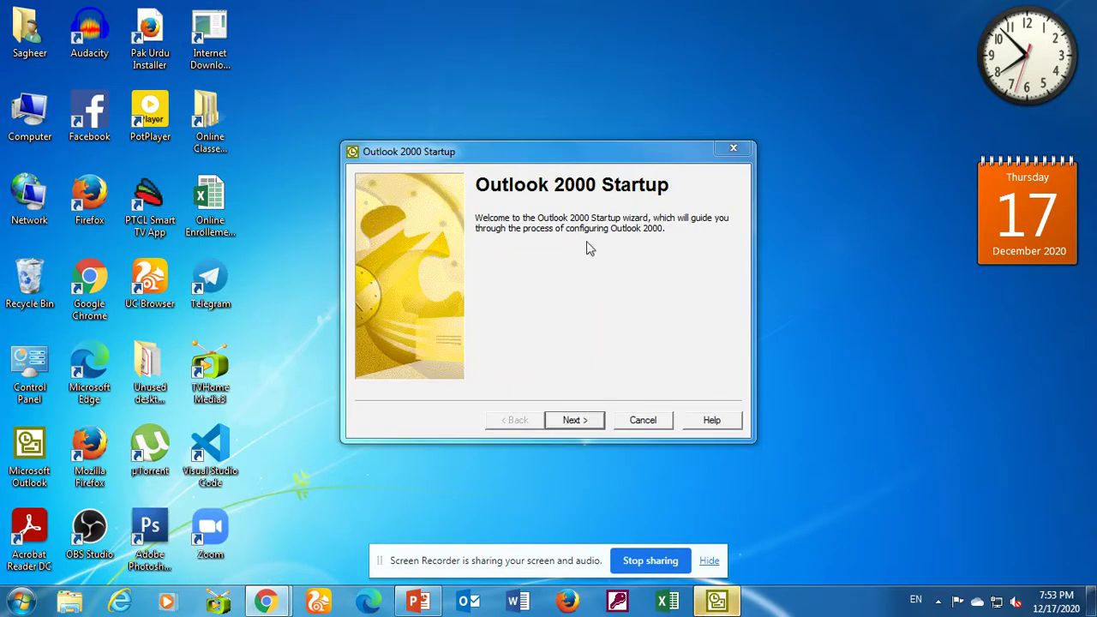
# Advance the Outlook 2000 Startup wizard to the Outlook Mail Usage page, and quit the wizard
pyautogui.click(574, 420)
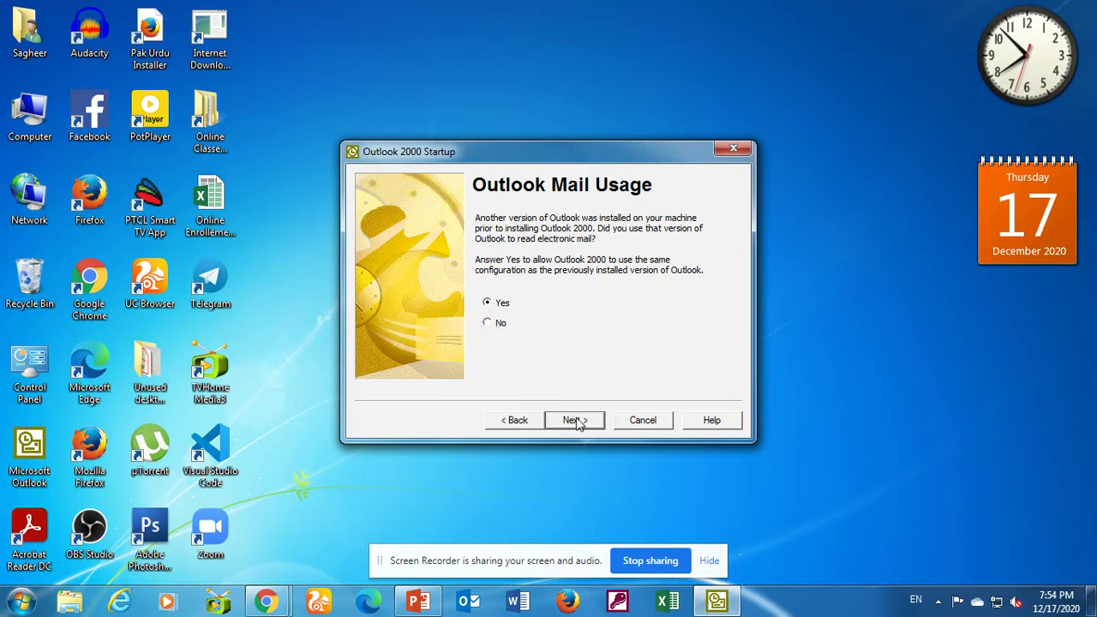
pyautogui.click(643, 420)
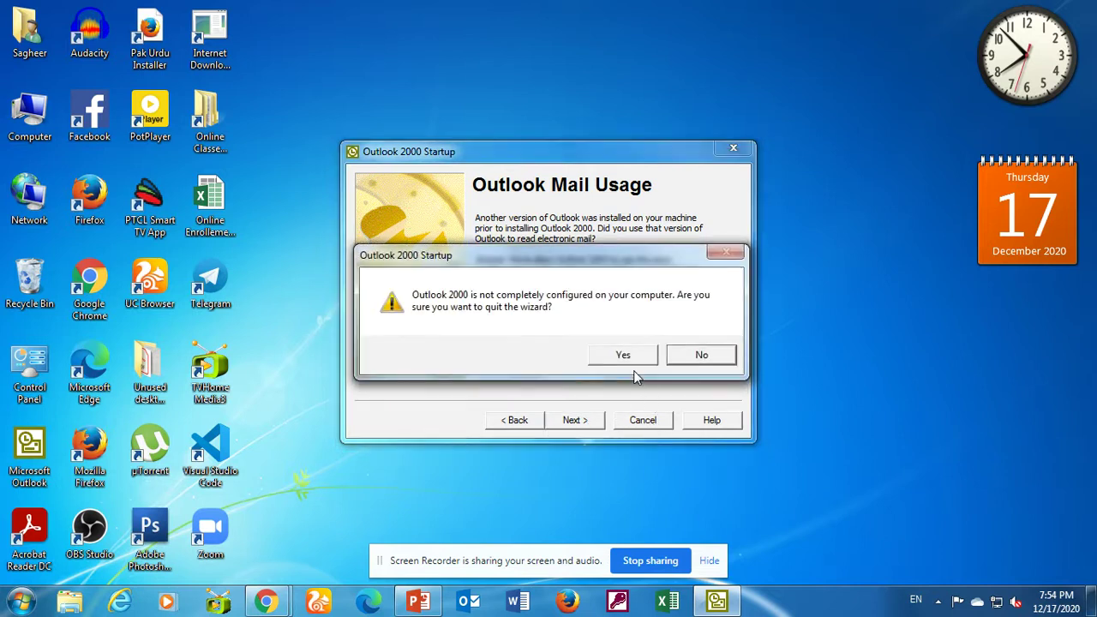
pyautogui.click(625, 359)
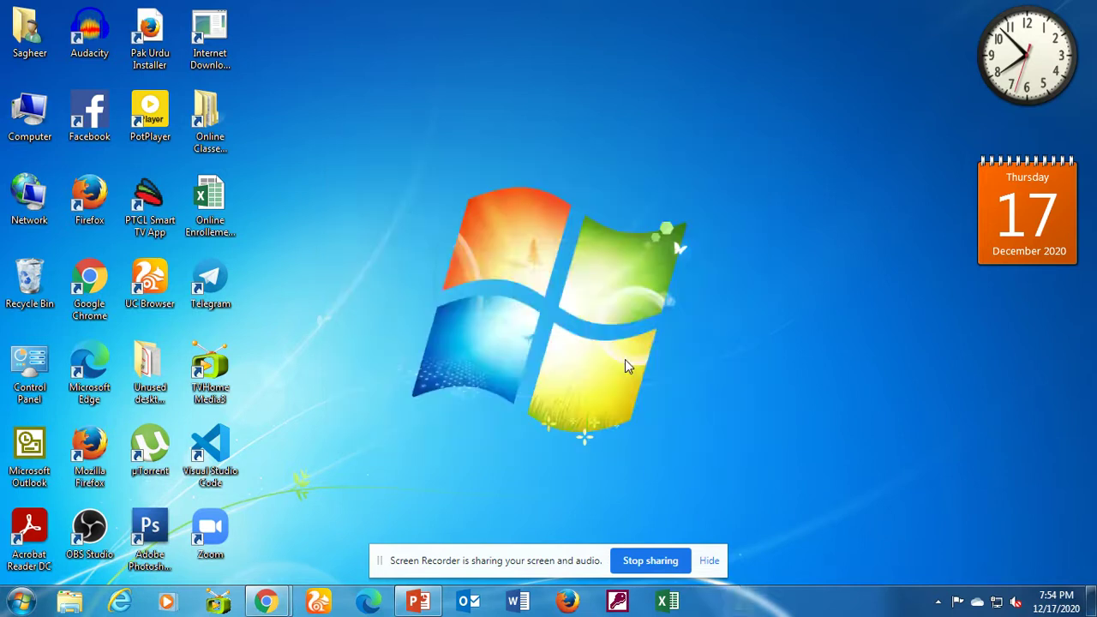
# Cancel the Outlook 2000 Startup wizard and confirm quitting it
pyautogui.click(619, 356)
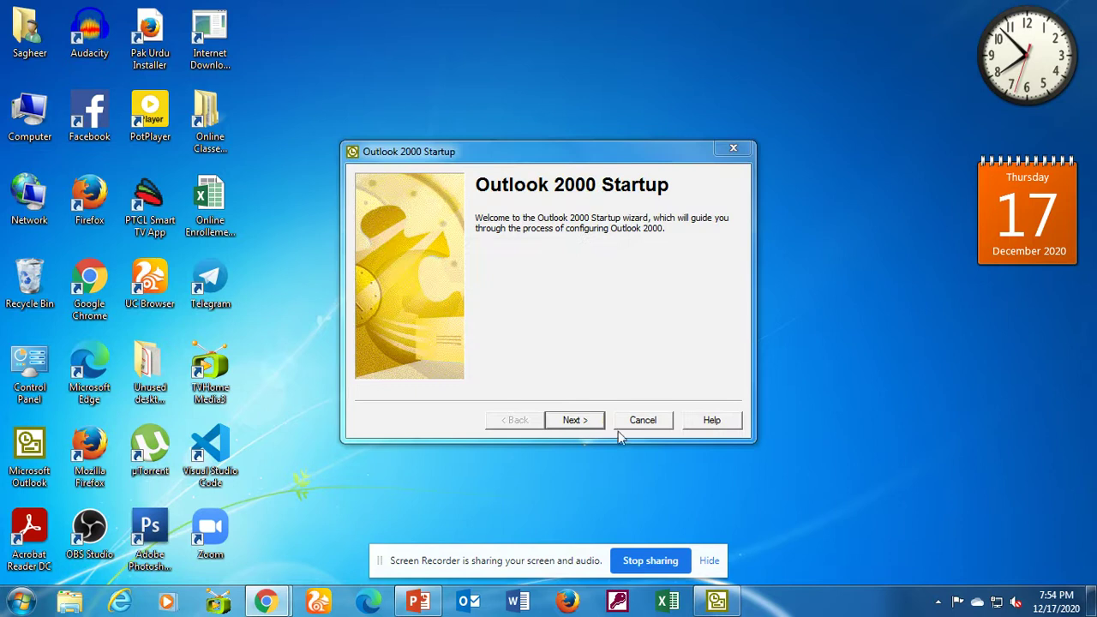
pyautogui.click(634, 424)
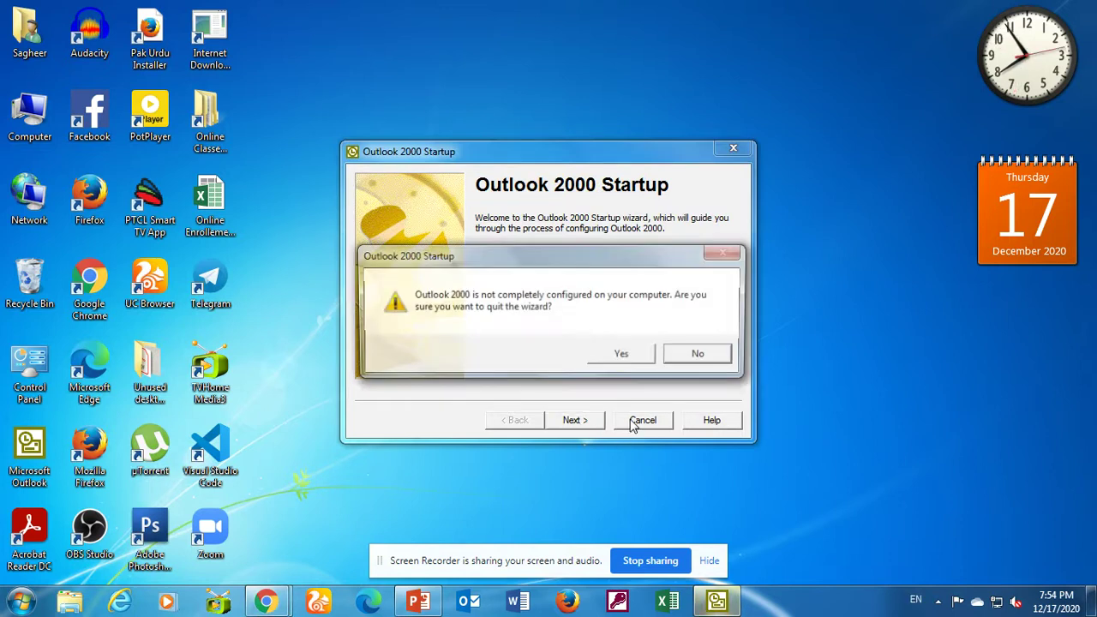
pyautogui.click(624, 360)
pyautogui.click(612, 361)
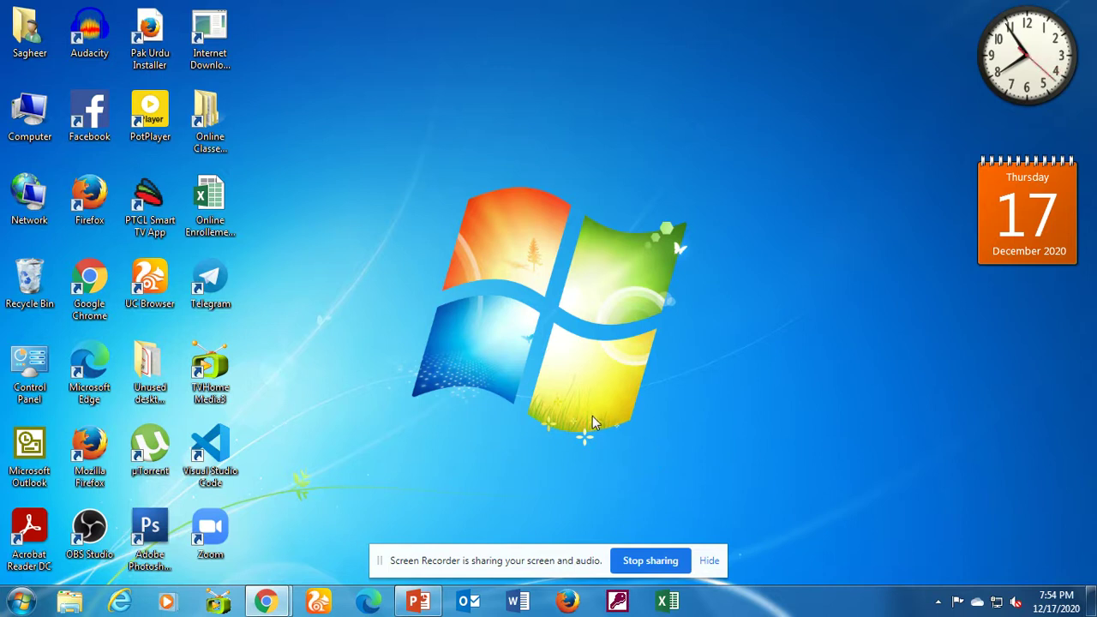
# Point out the desktop's program, file and folder shortcuts one by one, including Internet Download Manager, PTCL Smart TV App and UC Browser
pyautogui.click(232, 230)
pyautogui.click(210, 137)
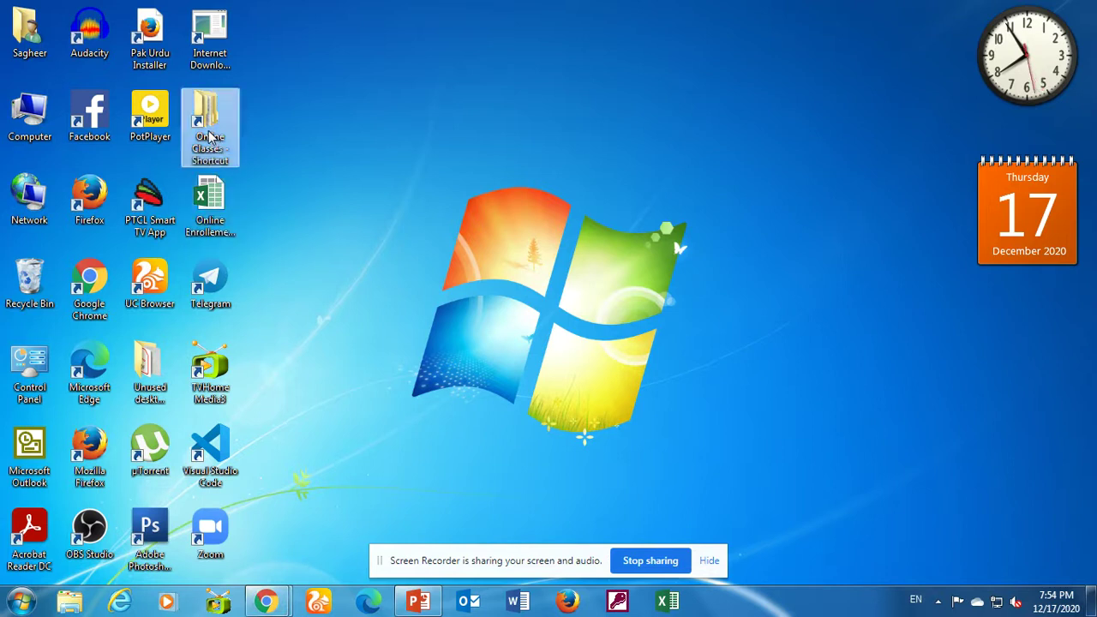
pyautogui.click(210, 34)
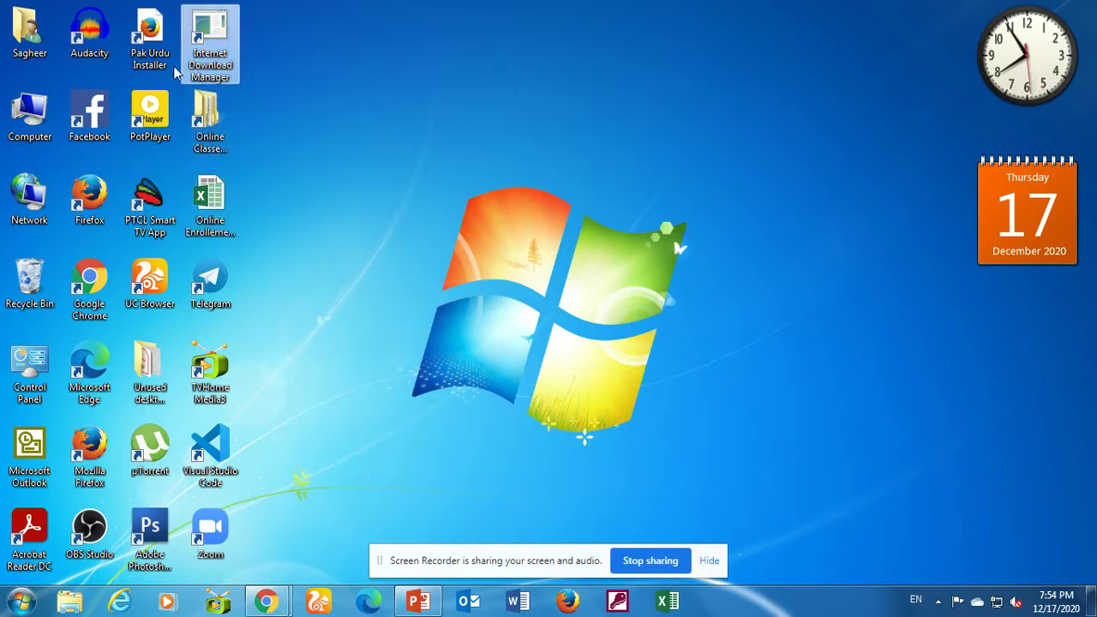
pyautogui.click(149, 39)
pyautogui.click(150, 116)
pyautogui.click(167, 213)
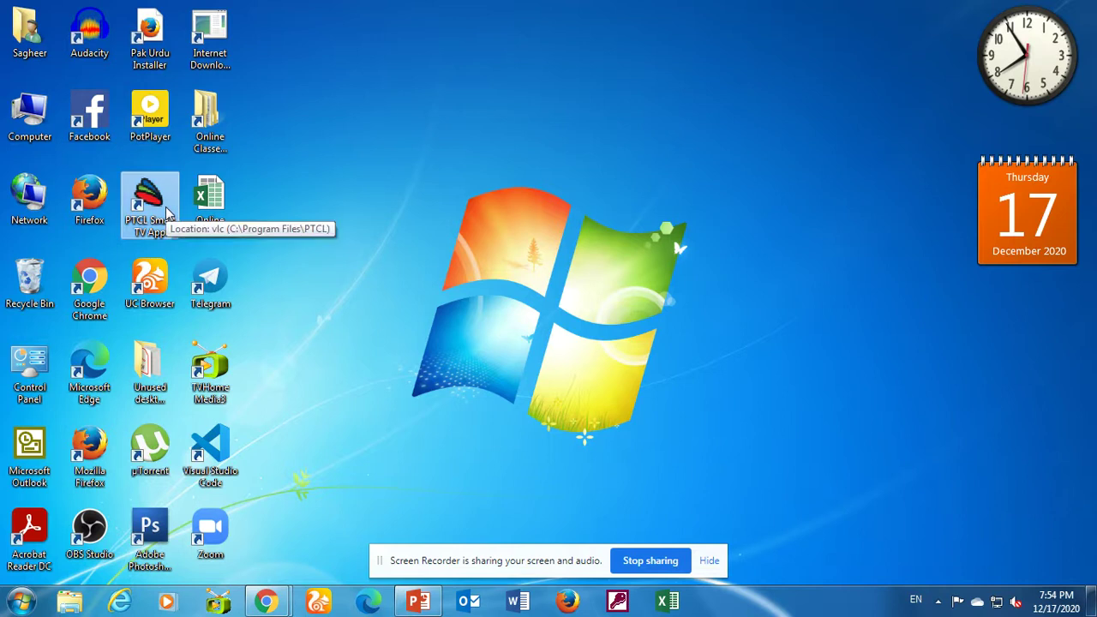
pyautogui.click(210, 197)
pyautogui.click(210, 278)
pyautogui.click(124, 295)
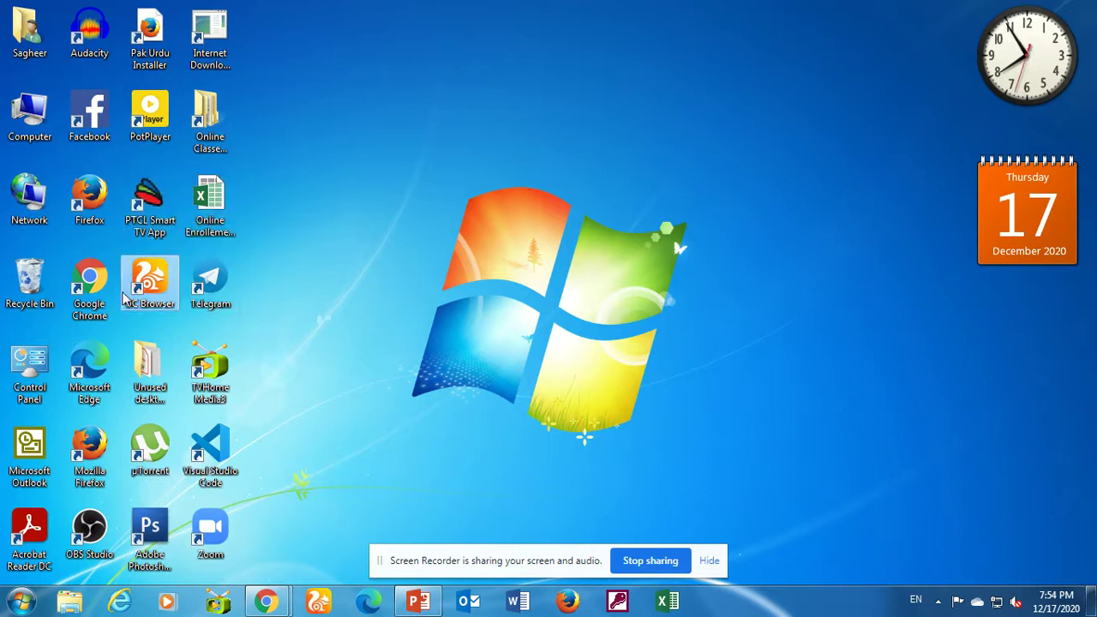
pyautogui.click(163, 394)
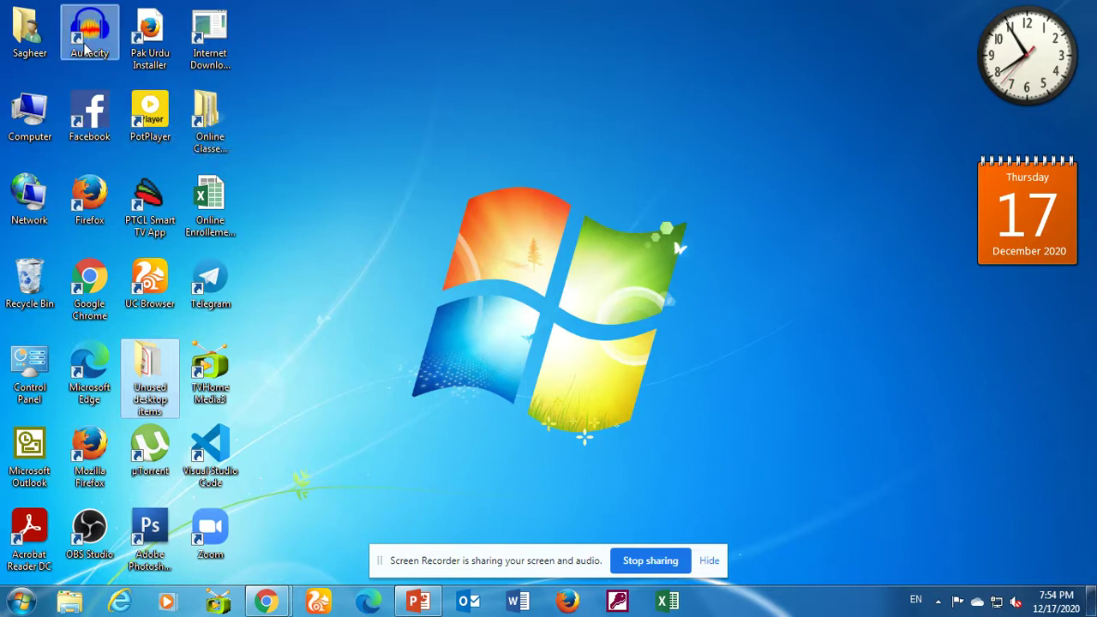
# Open Computer to show its drives, and close the window
pyautogui.click(29, 129)
pyautogui.doubleClick(30, 133)
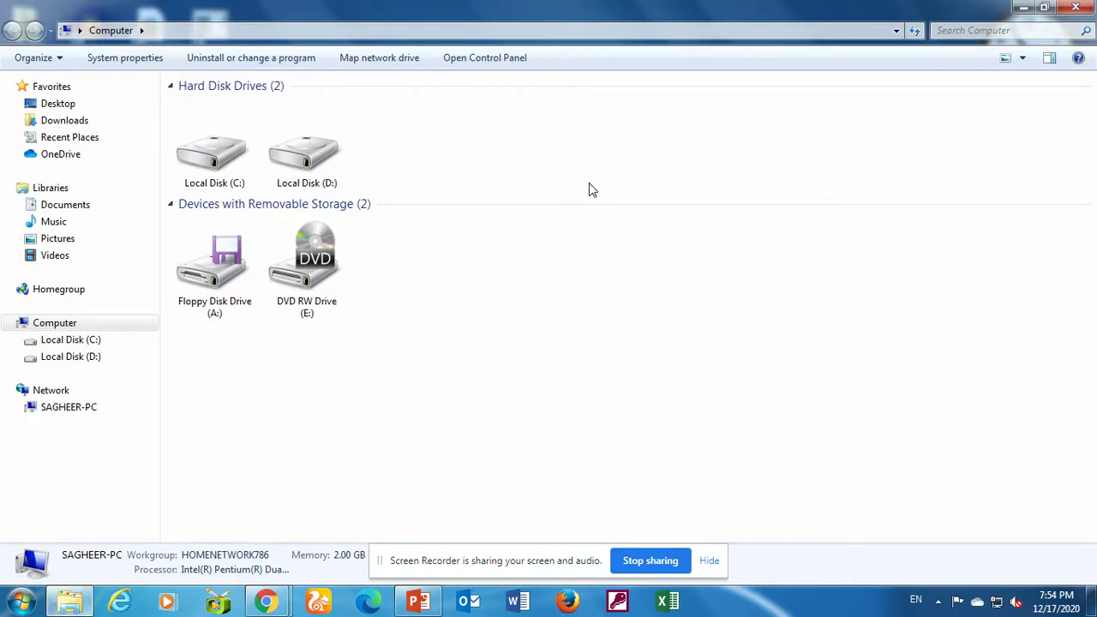
pyautogui.click(1075, 7)
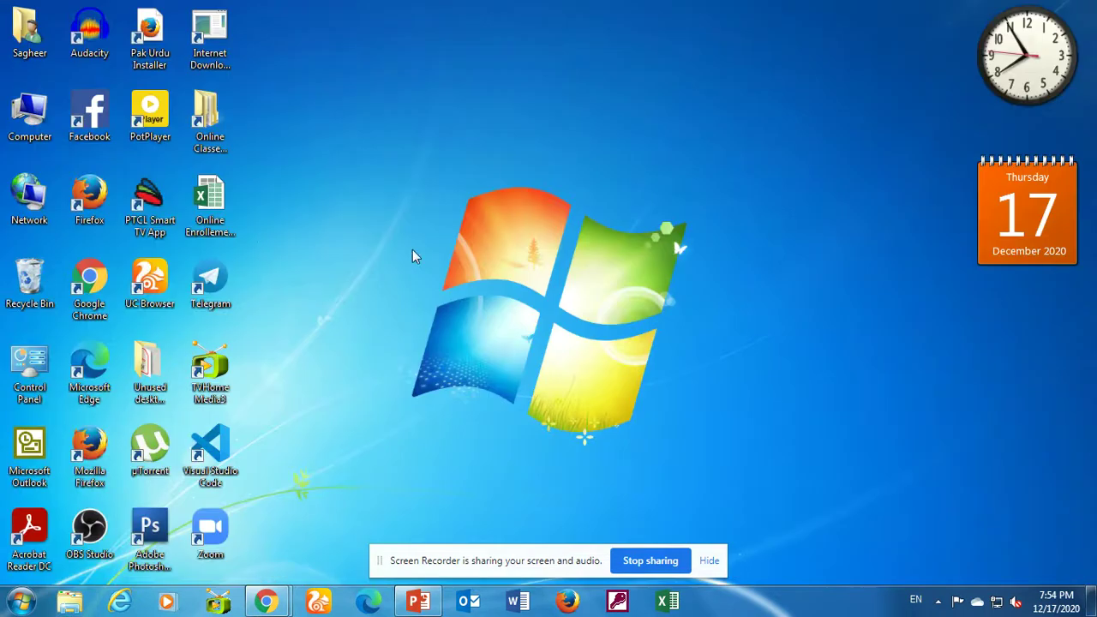
# Open the B.Com.I folder through the Online Classes desktop shortcut
pyautogui.click(219, 147)
pyautogui.doubleClick(219, 147)
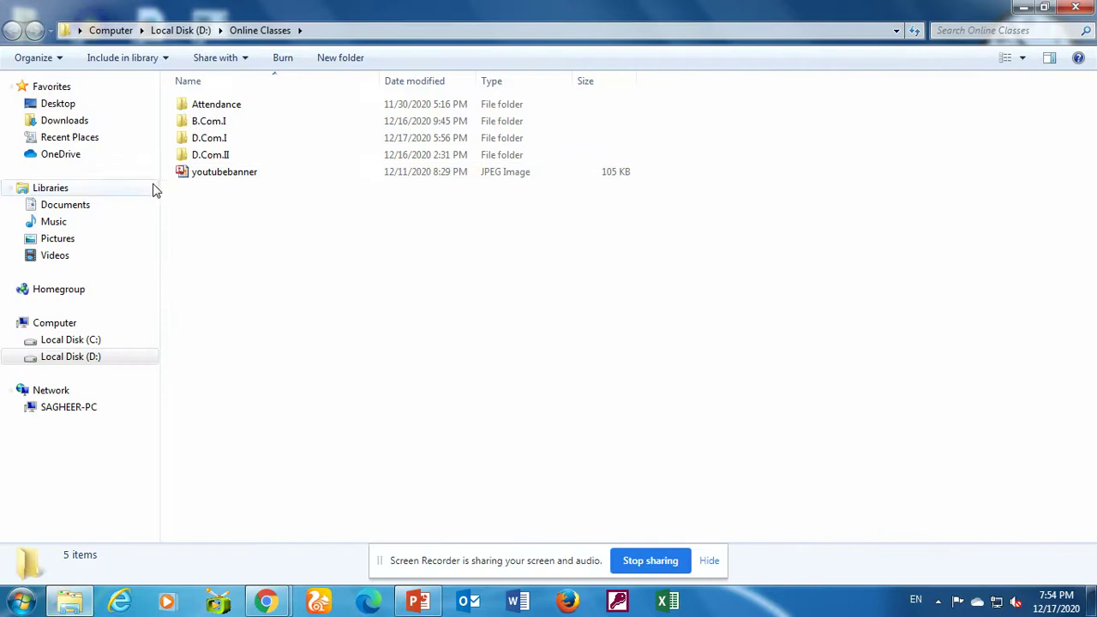
pyautogui.doubleClick(210, 121)
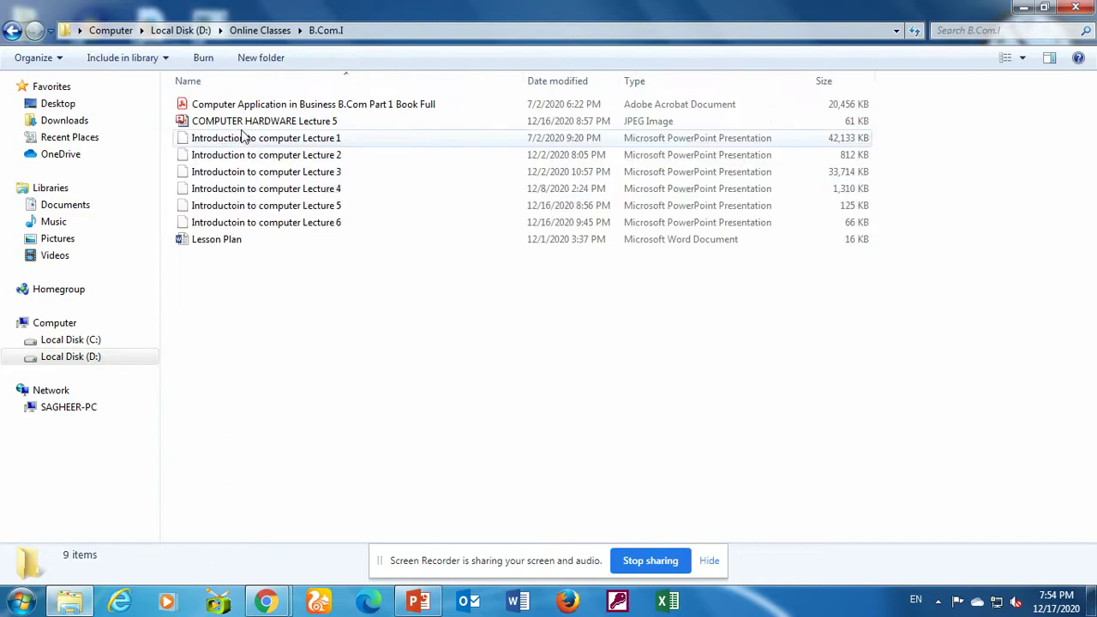
# Select the Lecture 6 presentation, and view the folder's Sort by and Group by options without changing them
pyautogui.moveTo(317, 223); pyautogui.dragTo(689, 379)
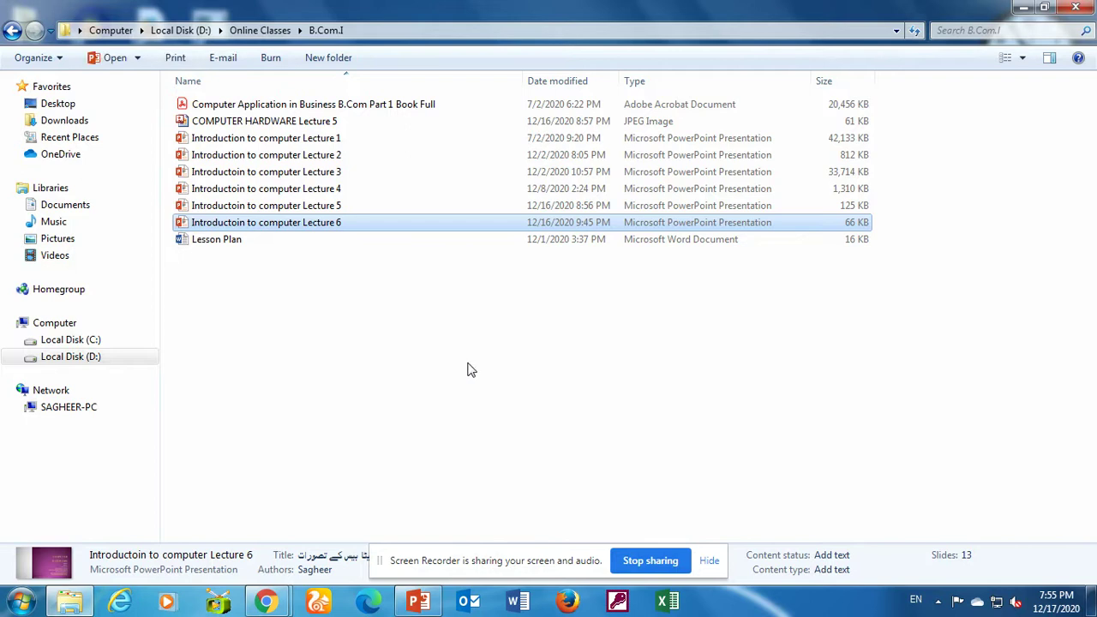
pyautogui.rightClick(429, 307)
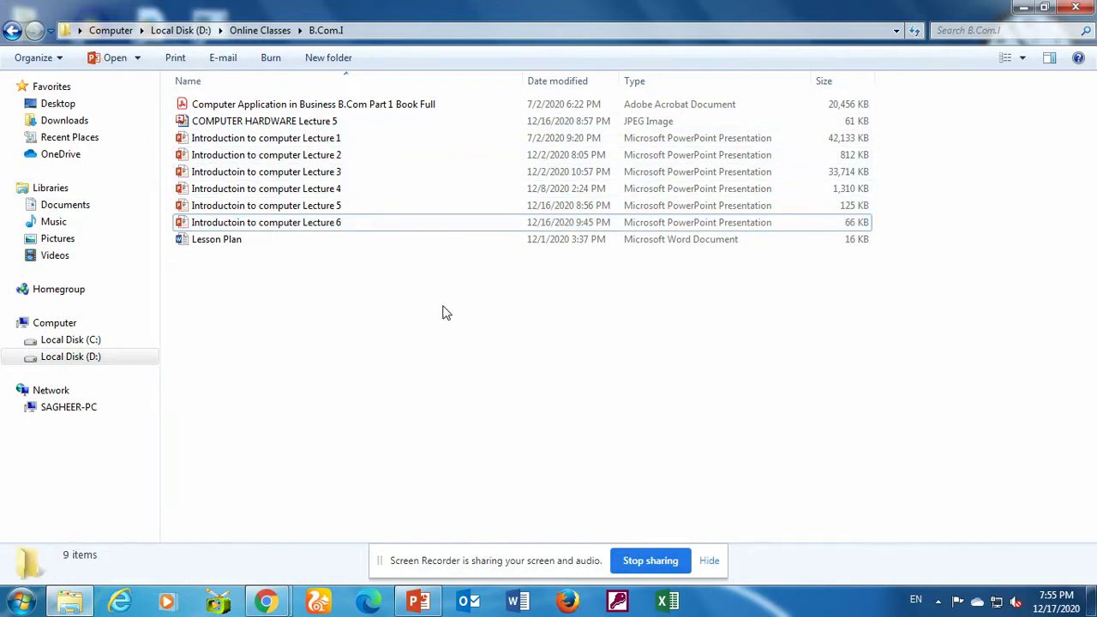
pyautogui.moveTo(504, 324)
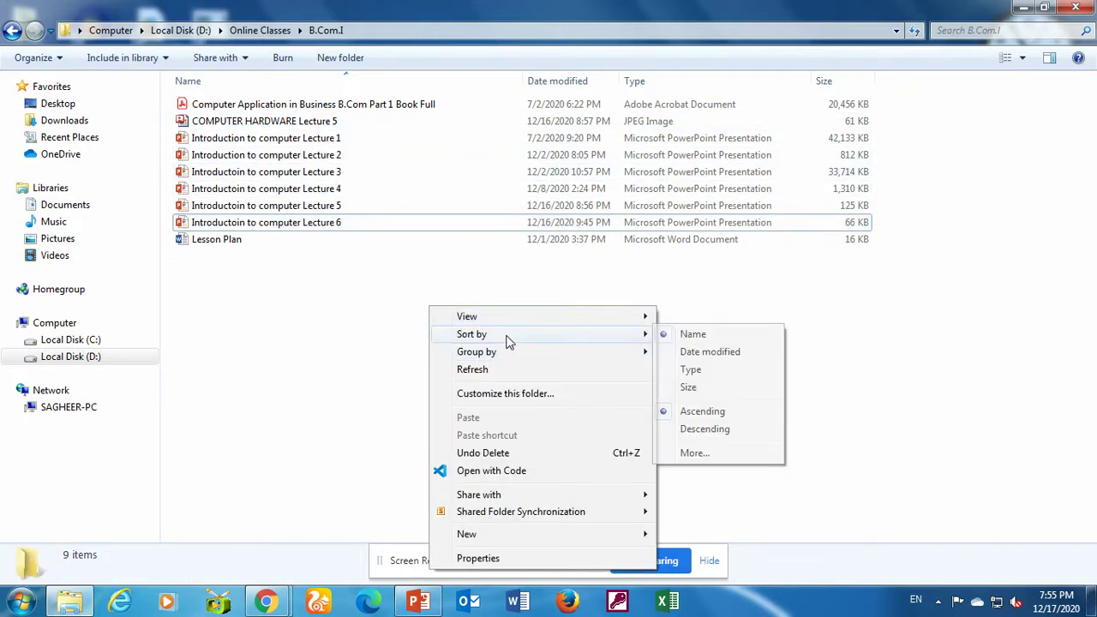
pyautogui.moveTo(507, 351)
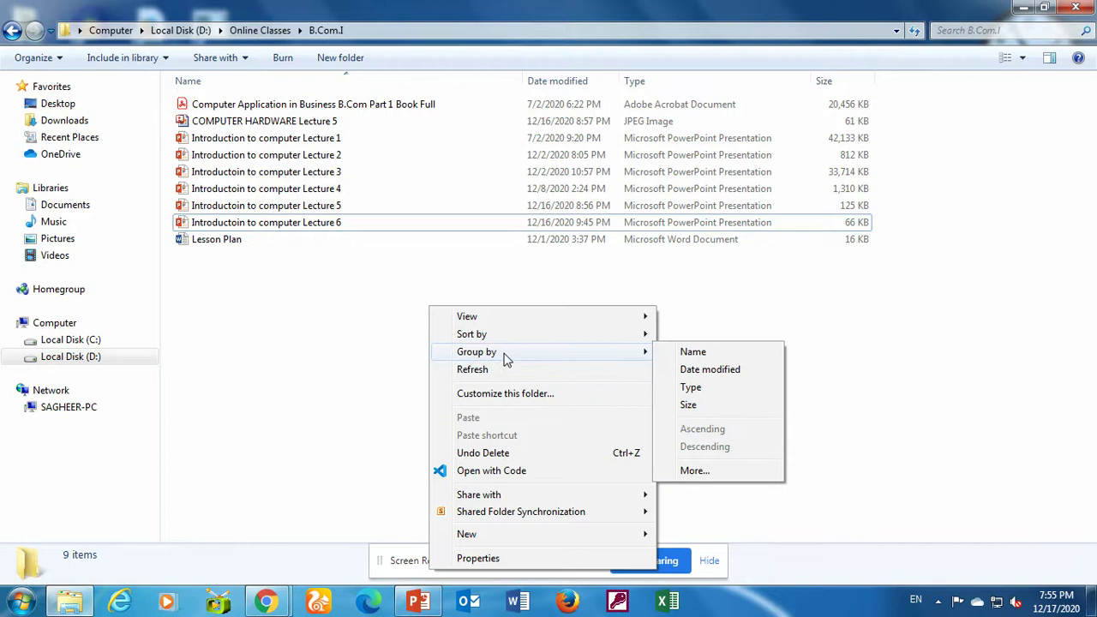
pyautogui.click(371, 347)
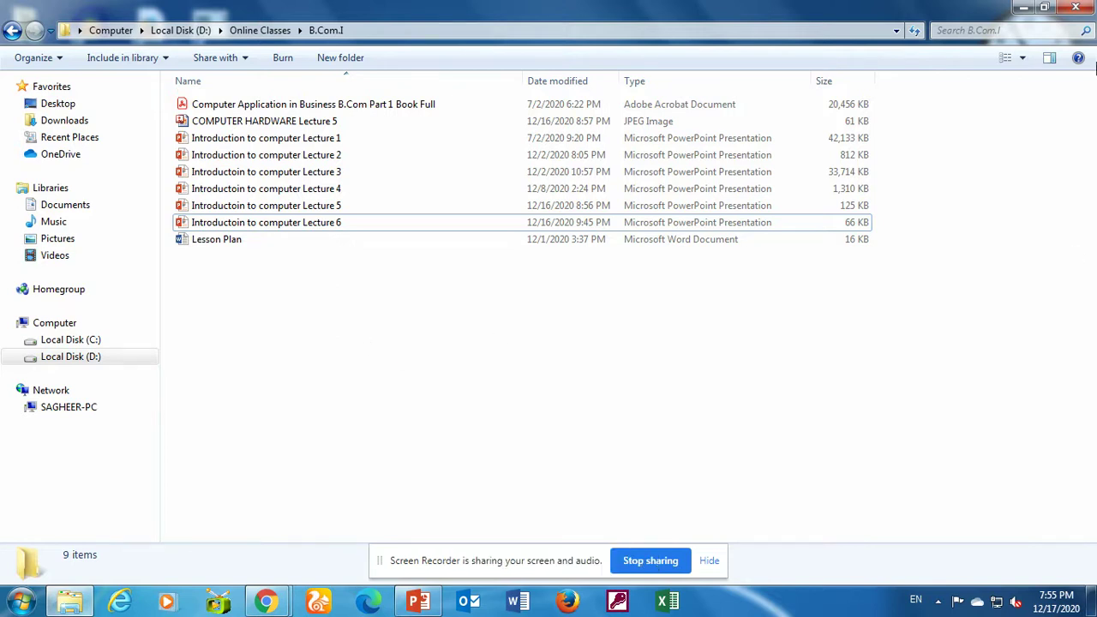
# Switch the B.Com.I folder to the Tiles view, and select the Lecture 5 and Lecture 6 presentations in turn
pyautogui.click(1007, 62)
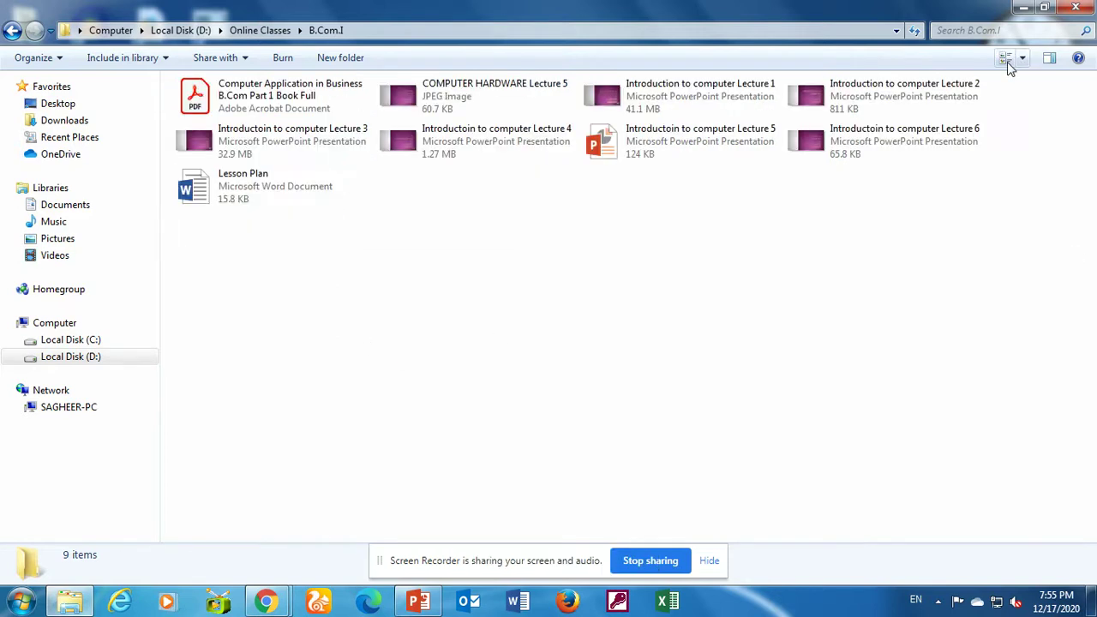
pyautogui.click(646, 154)
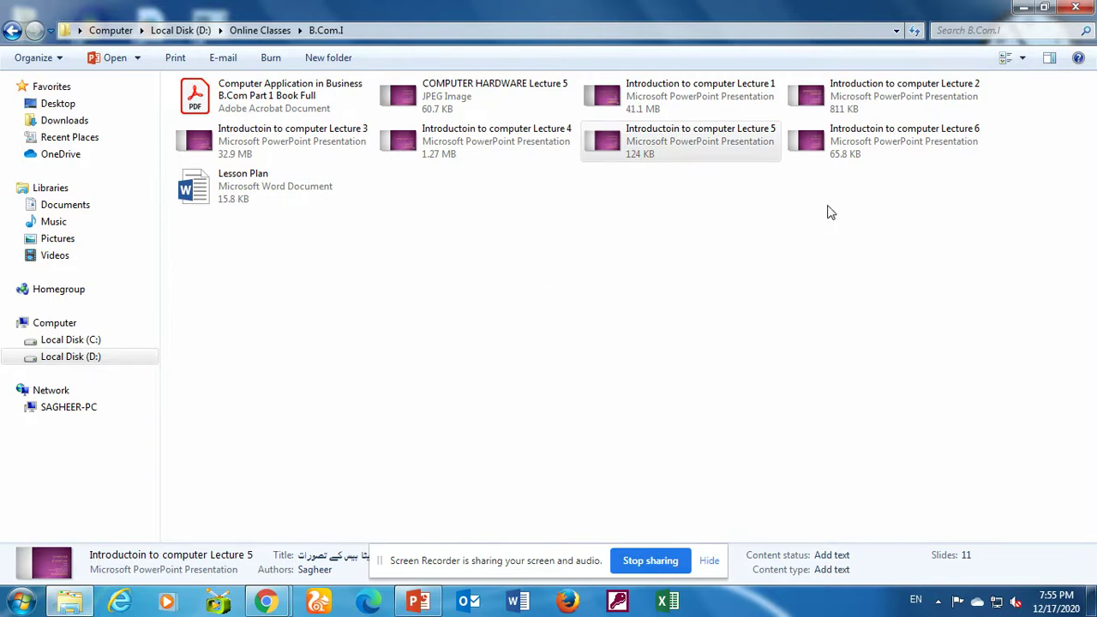
pyautogui.click(835, 150)
pyautogui.moveTo(838, 154); pyautogui.dragTo(717, 299)
pyautogui.moveTo(1059, 337); pyautogui.dragTo(659, 308)
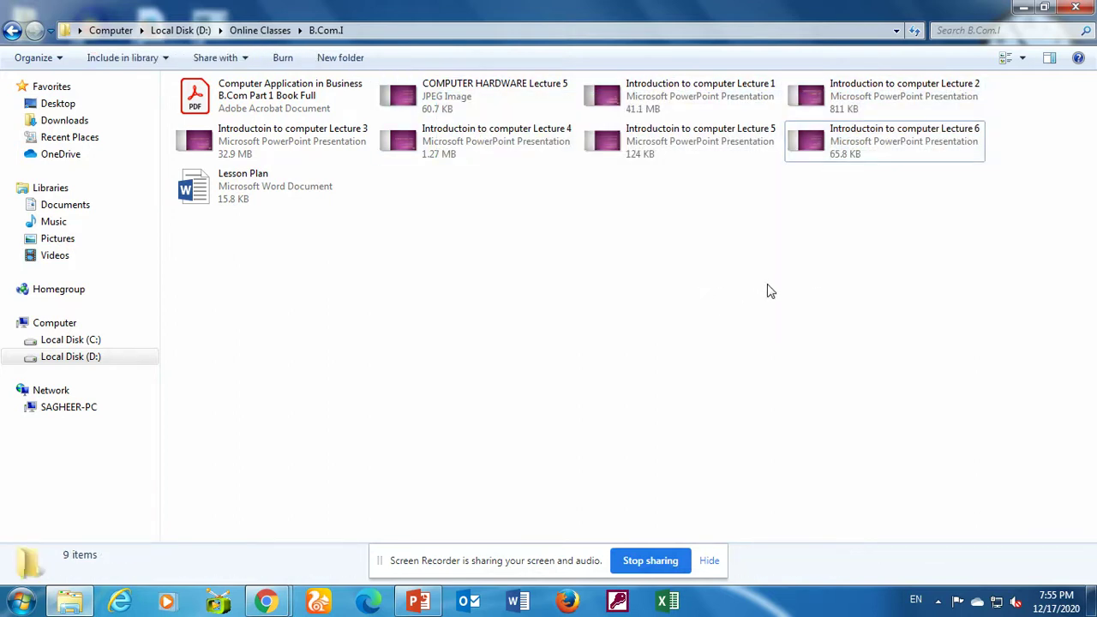
# Show the context options of the folder's empty area and of the Lecture 4 presentation, dismissing both
pyautogui.rightClick(522, 233)
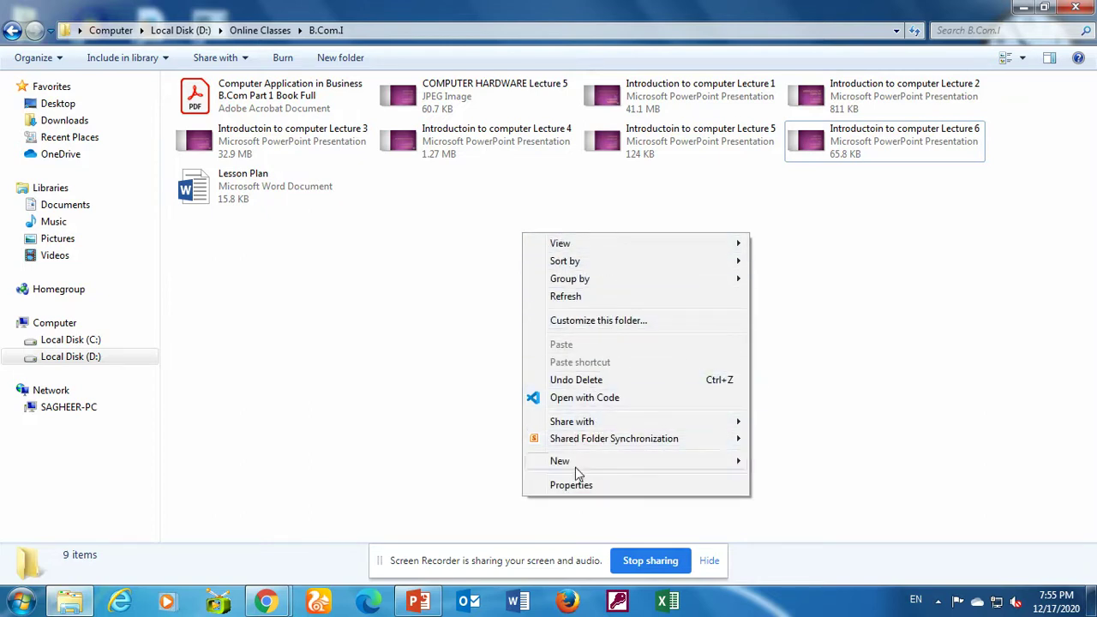
pyautogui.click(461, 310)
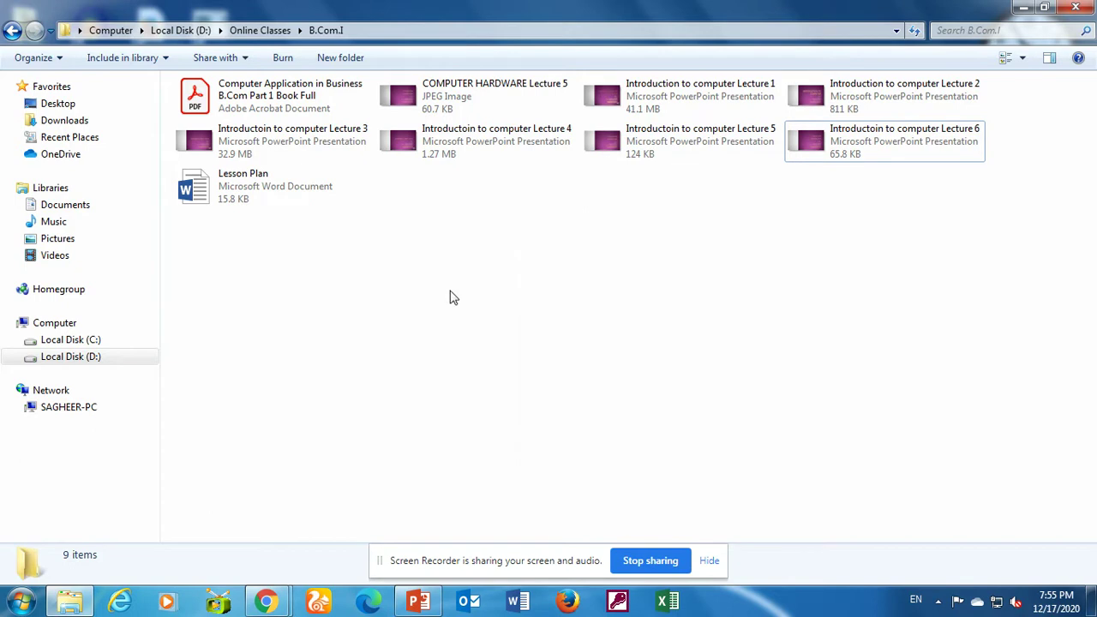
pyautogui.doubleClick(455, 147)
pyautogui.rightClick(452, 140)
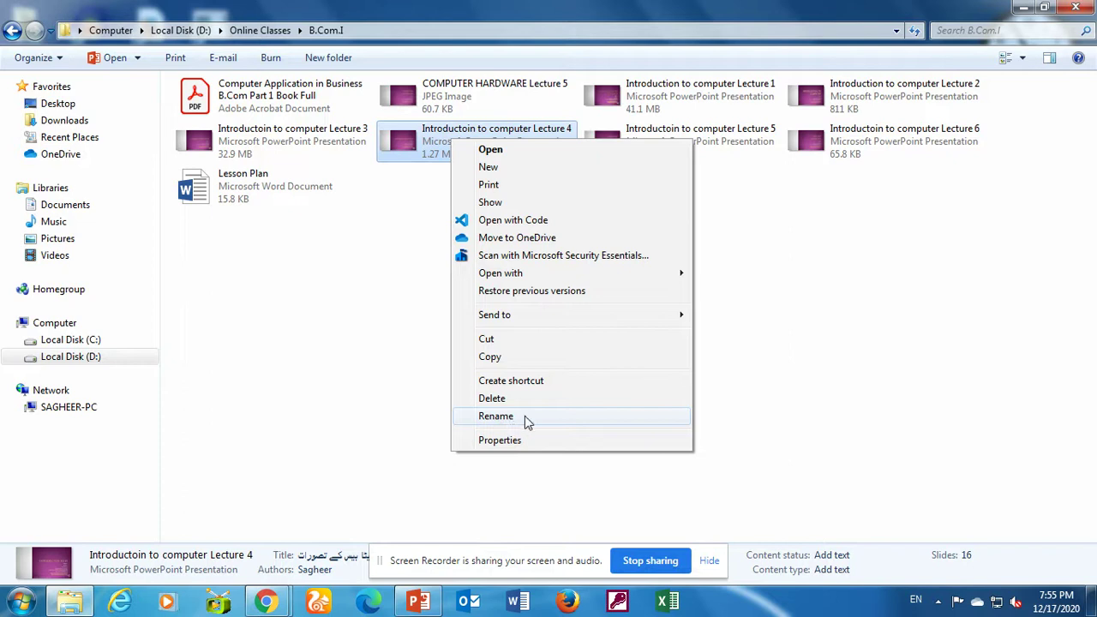
pyautogui.click(820, 386)
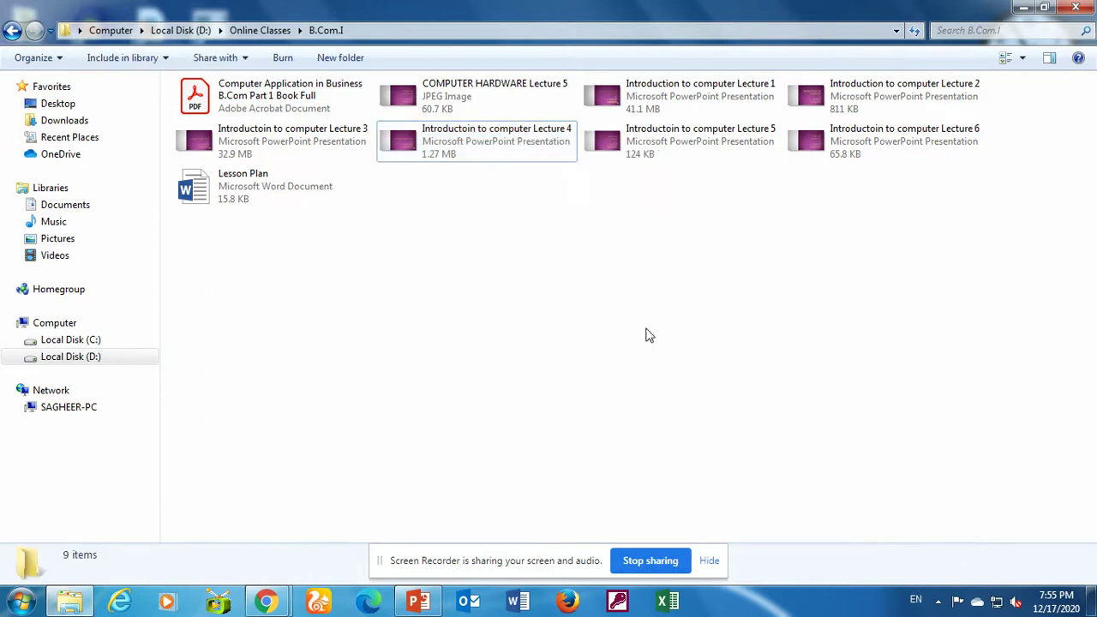
# Compare the folder background's context options with those of the Lecture 5 presentation, and select the Lecture 2 presentation
pyautogui.rightClick(276, 204)
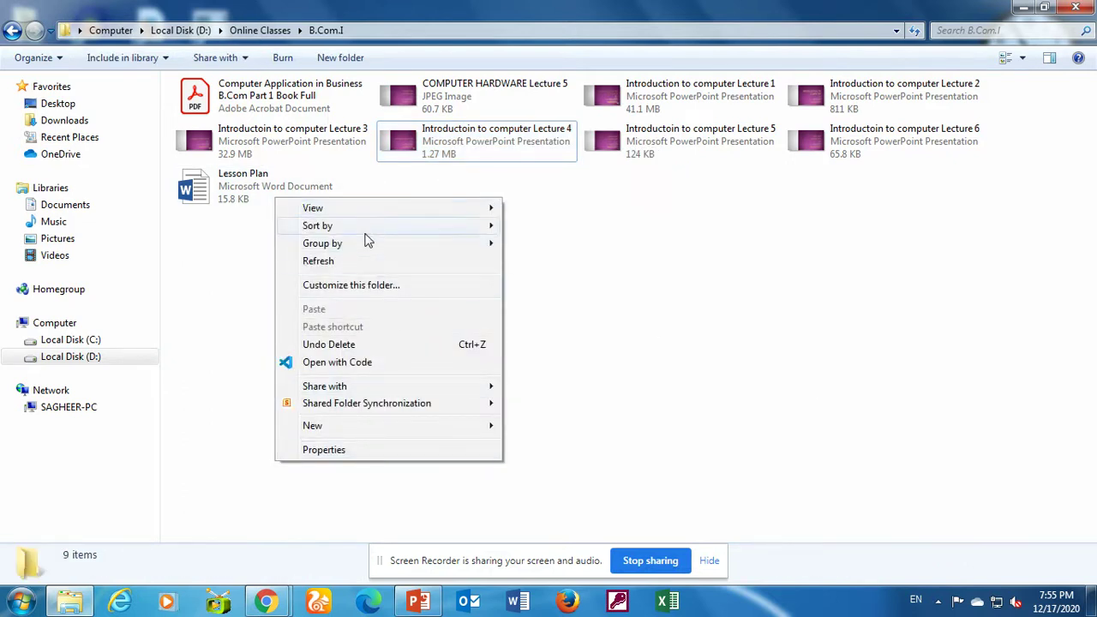
pyautogui.click(696, 290)
pyautogui.click(665, 135)
pyautogui.rightClick(666, 136)
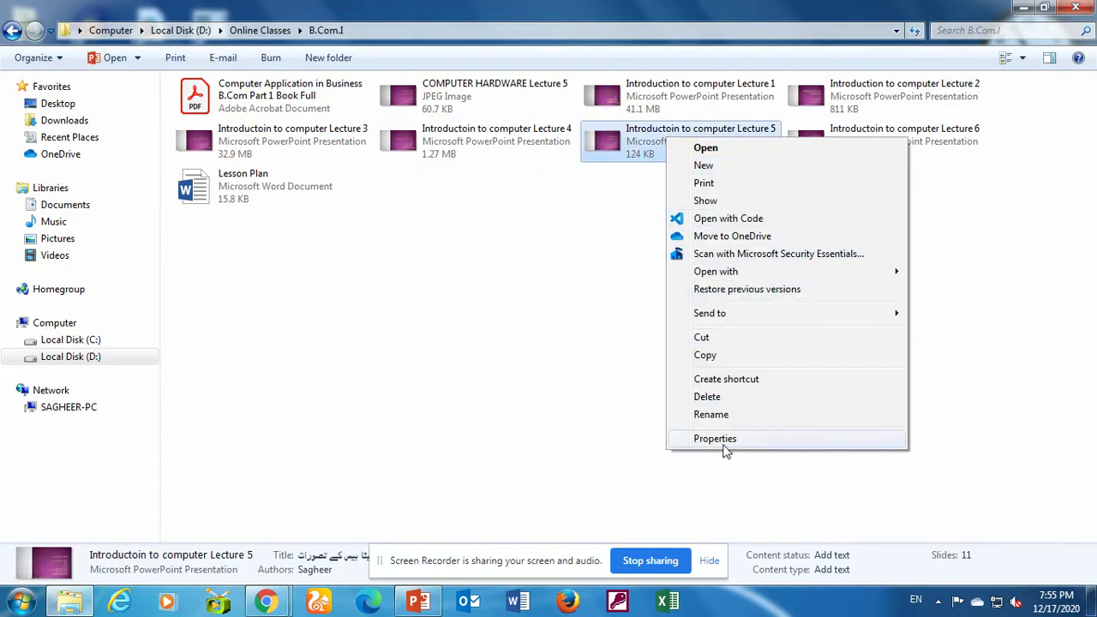
pyautogui.click(883, 98)
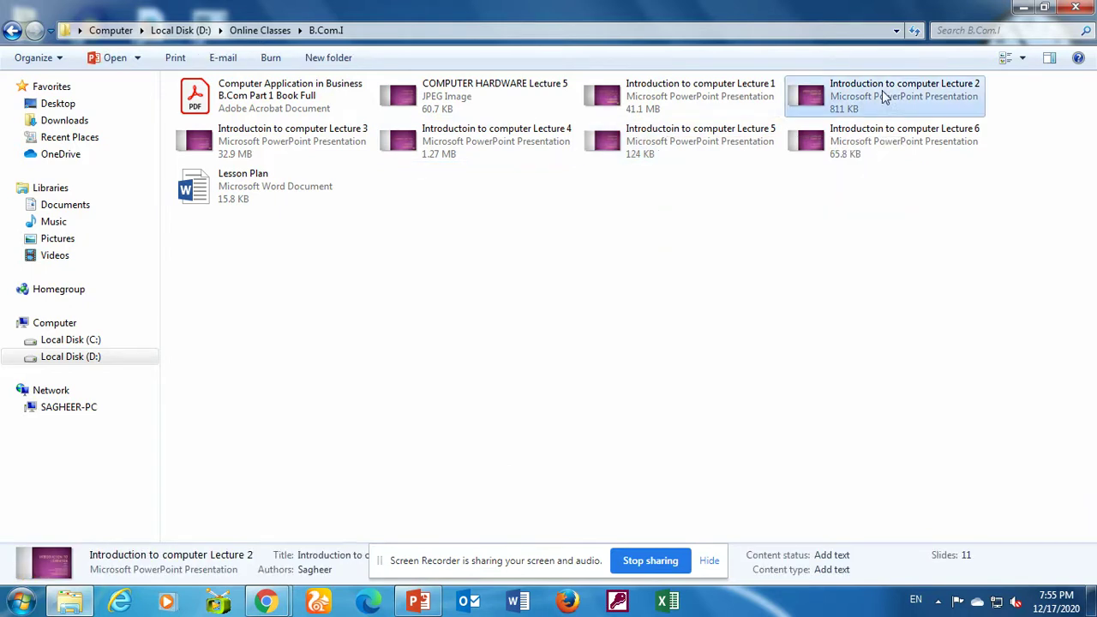
# View the Send to destinations for the Lecture 1 presentation, and close the B.Com.I folder window
pyautogui.click(672, 103)
pyautogui.rightClick(673, 103)
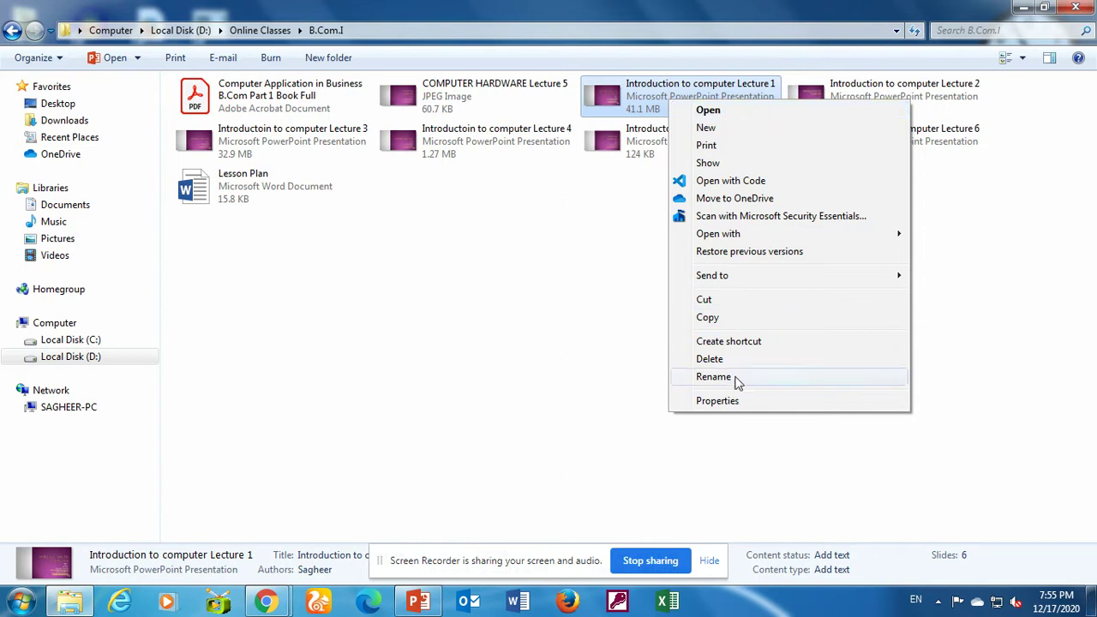
pyautogui.moveTo(711, 275)
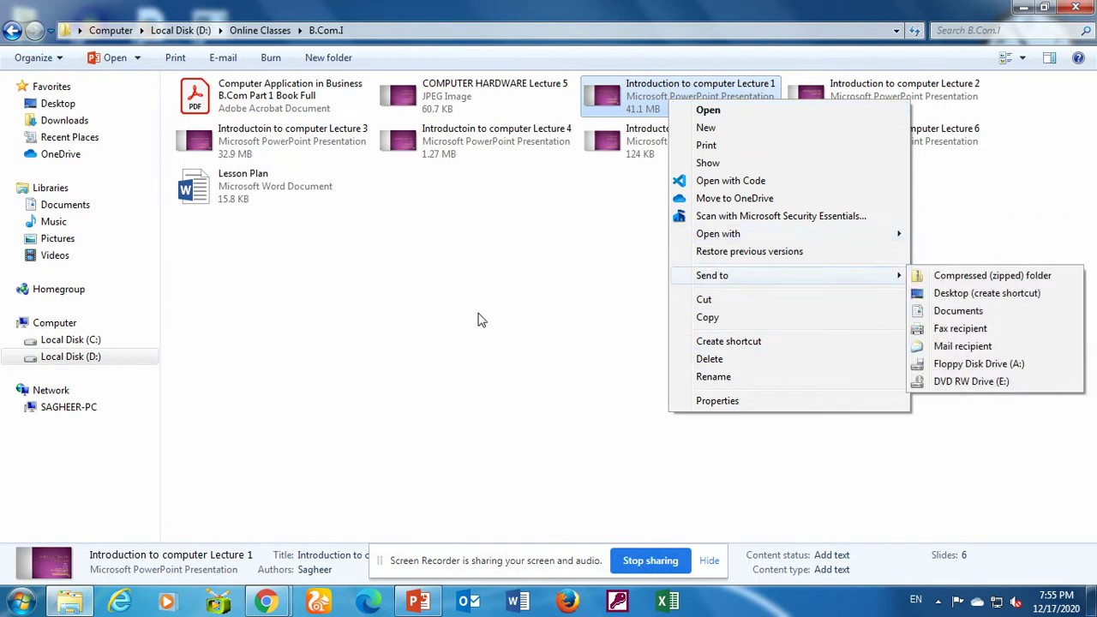
pyautogui.click(457, 367)
pyautogui.click(1075, 7)
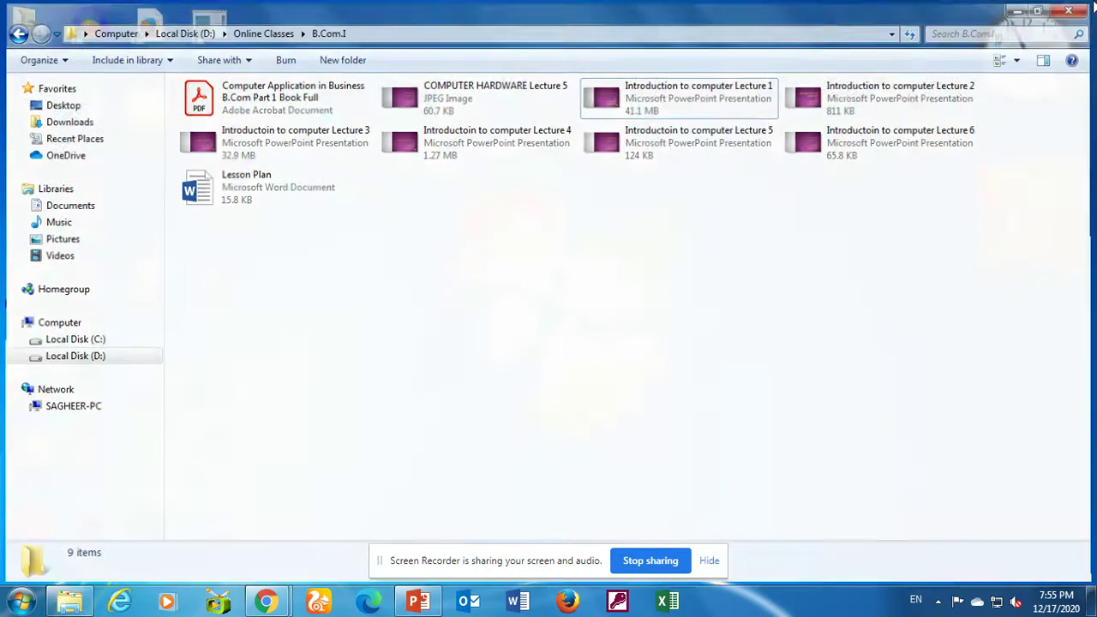
# Turn off Auto arrange icons for the desktop
pyautogui.rightClick(391, 134)
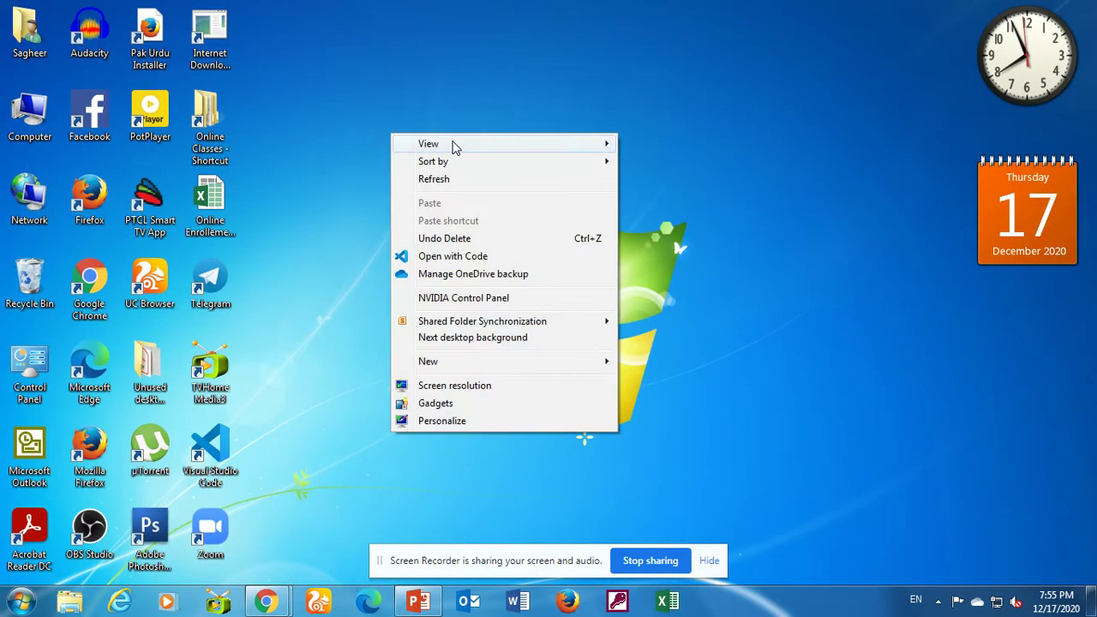
pyautogui.moveTo(460, 146)
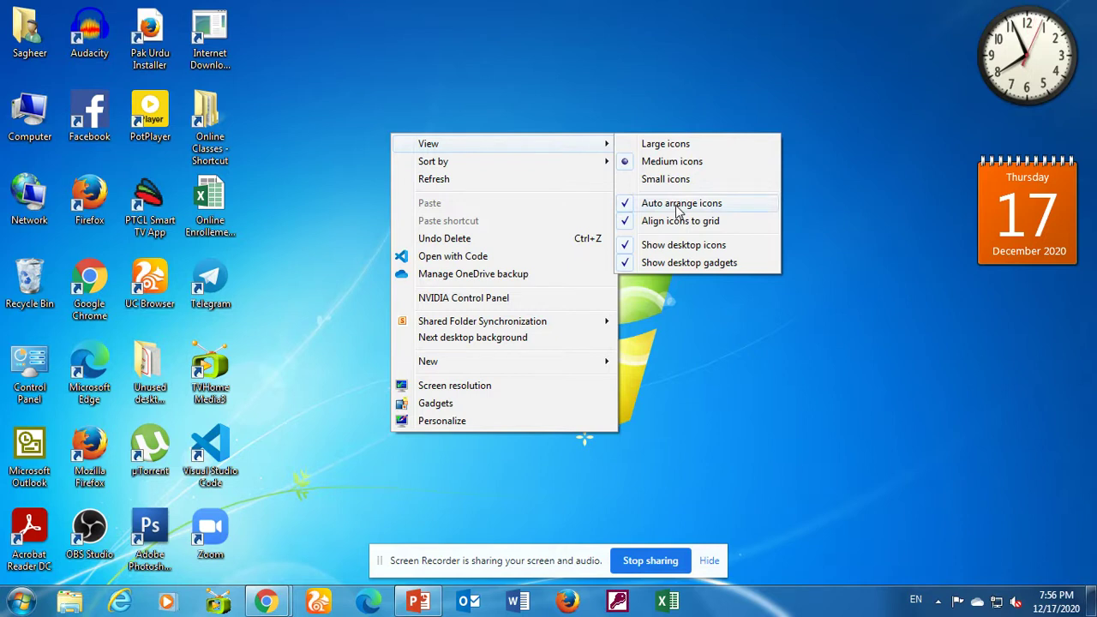
pyautogui.click(631, 212)
# Move the Internet Download Manager, Online Classes, Pak Urdu Installer, PotPlayer, Online Enrollement and TVHome Media3 icons to free spots around the desktop's centre
pyautogui.moveTo(210, 35); pyautogui.dragTo(512, 124)
pyautogui.moveTo(222, 163); pyautogui.dragTo(523, 312)
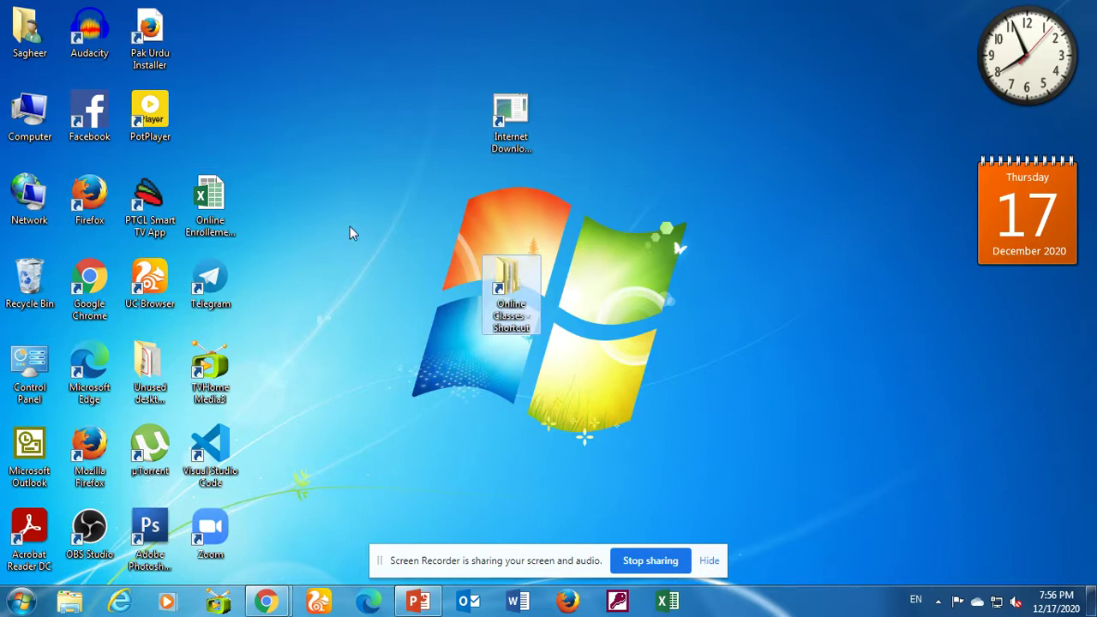
pyautogui.moveTo(155, 51); pyautogui.dragTo(691, 135)
pyautogui.moveTo(150, 116); pyautogui.dragTo(391, 204)
pyautogui.moveTo(210, 205); pyautogui.dragTo(391, 120)
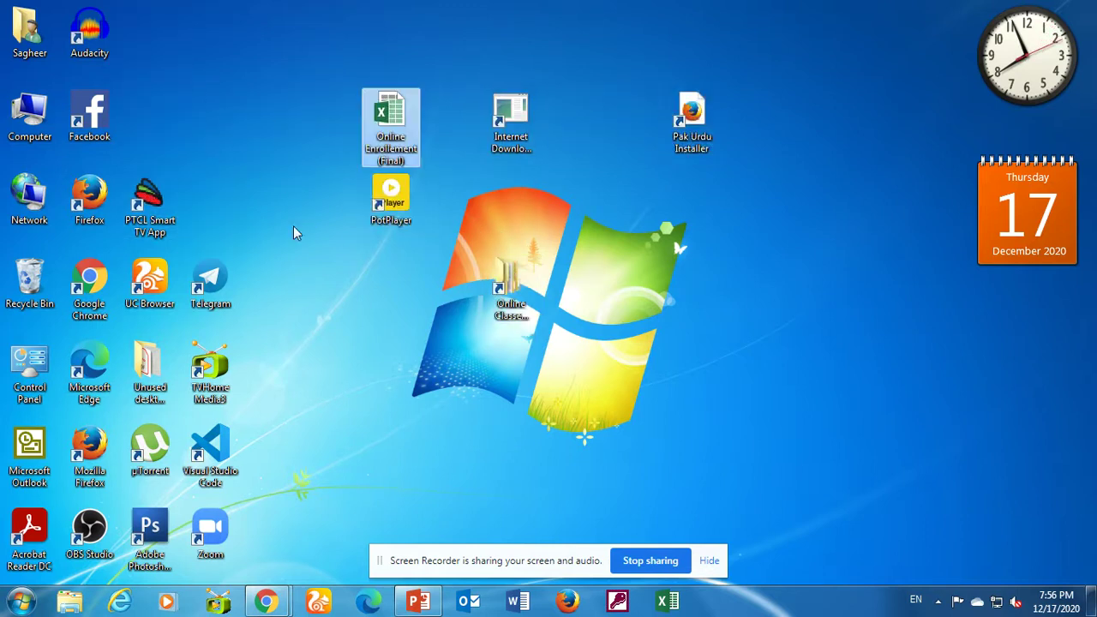
pyautogui.moveTo(210, 372); pyautogui.dragTo(463, 378)
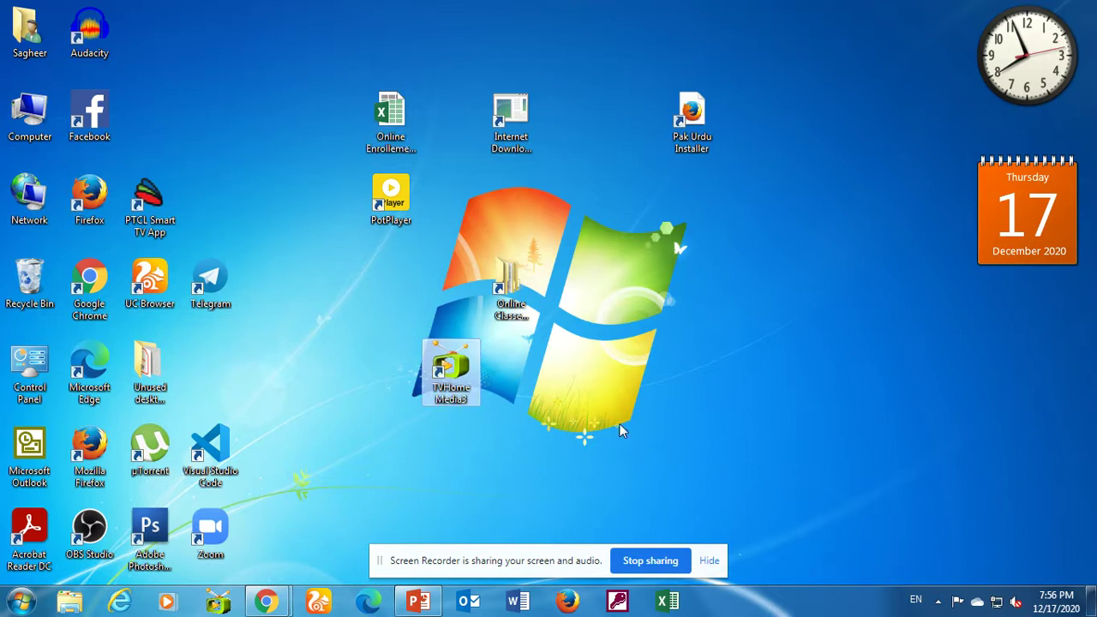
# Turn on Auto arrange icons for the desktop so the scattered icons line up in columns
pyautogui.rightClick(747, 194)
pyautogui.moveTo(778, 207)
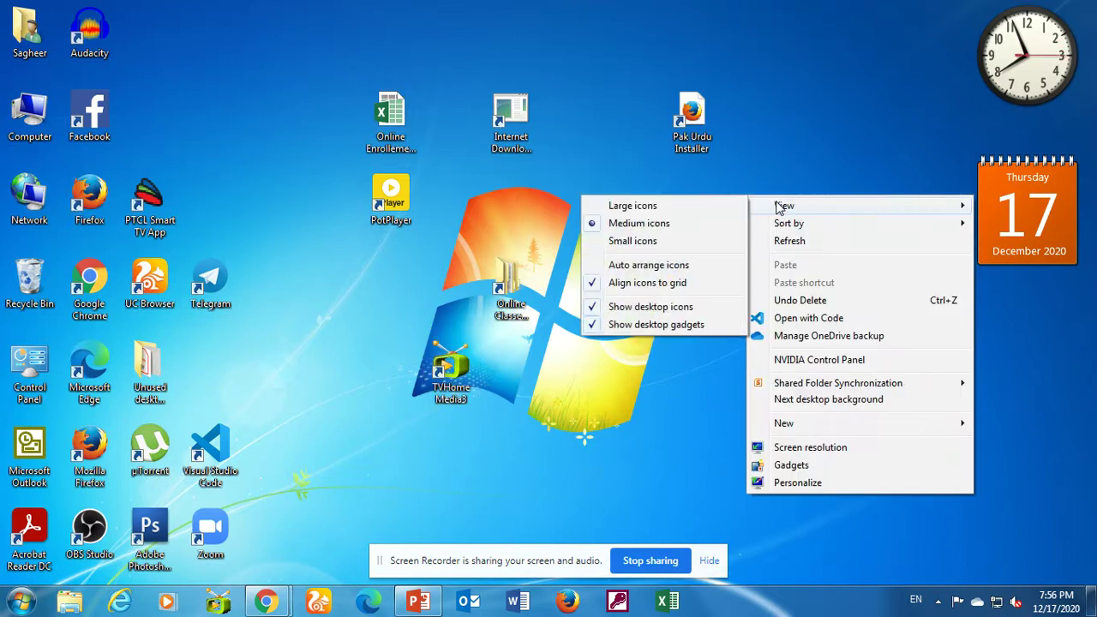
pyautogui.click(674, 268)
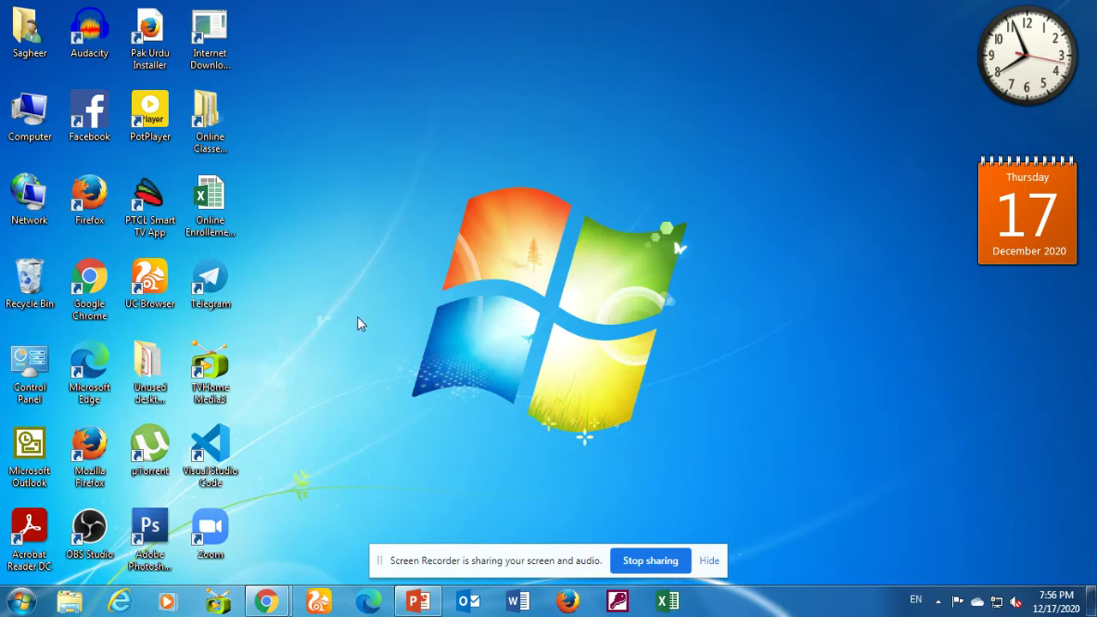
# Enlarge the desktop icons to the Large icons size and return them to Medium icons
pyautogui.rightClick(500, 143)
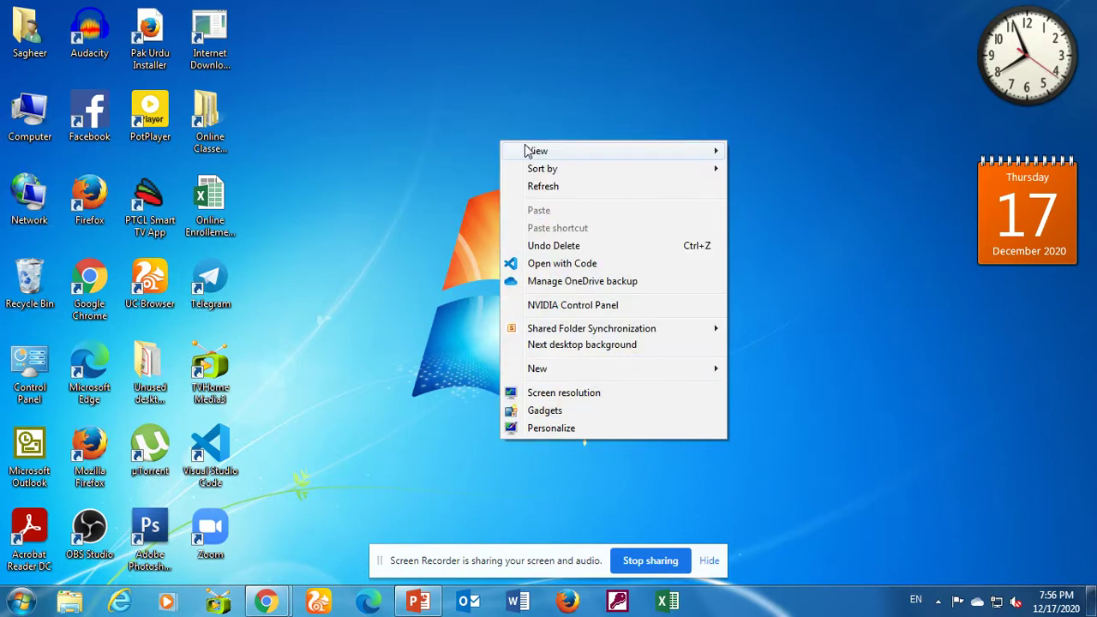
pyautogui.moveTo(612, 155)
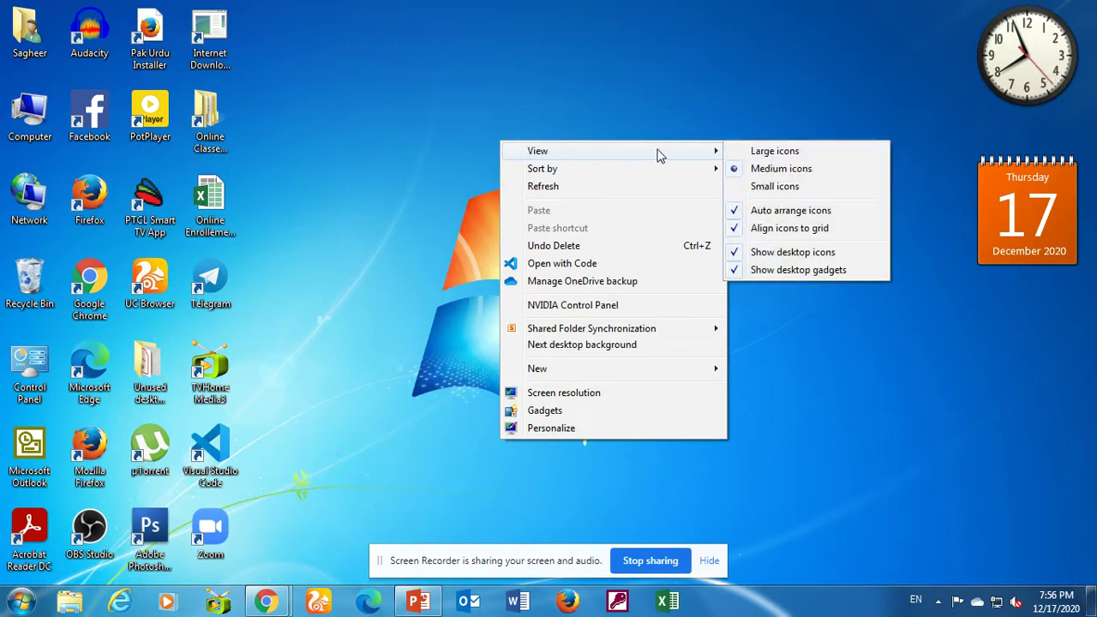
pyautogui.click(742, 153)
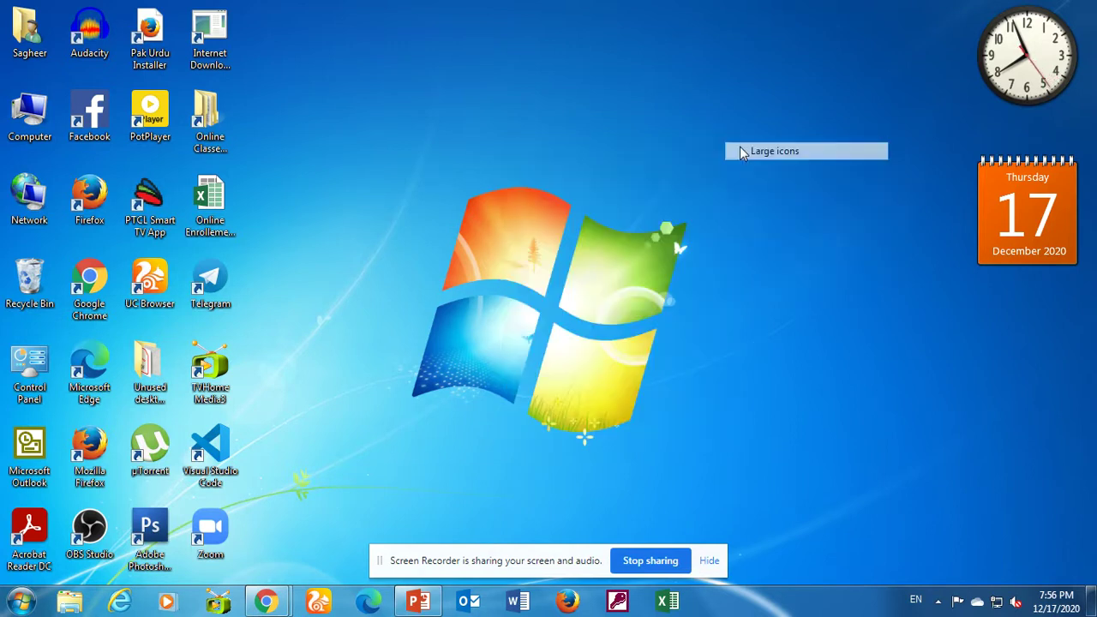
pyautogui.rightClick(733, 149)
pyautogui.moveTo(739, 156)
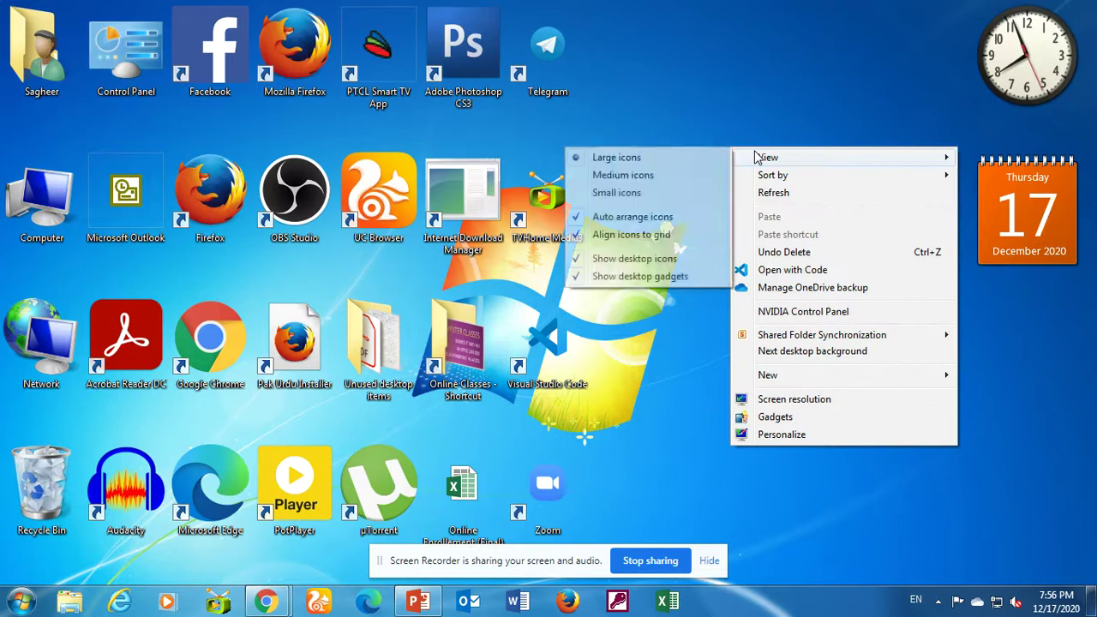
pyautogui.click(658, 176)
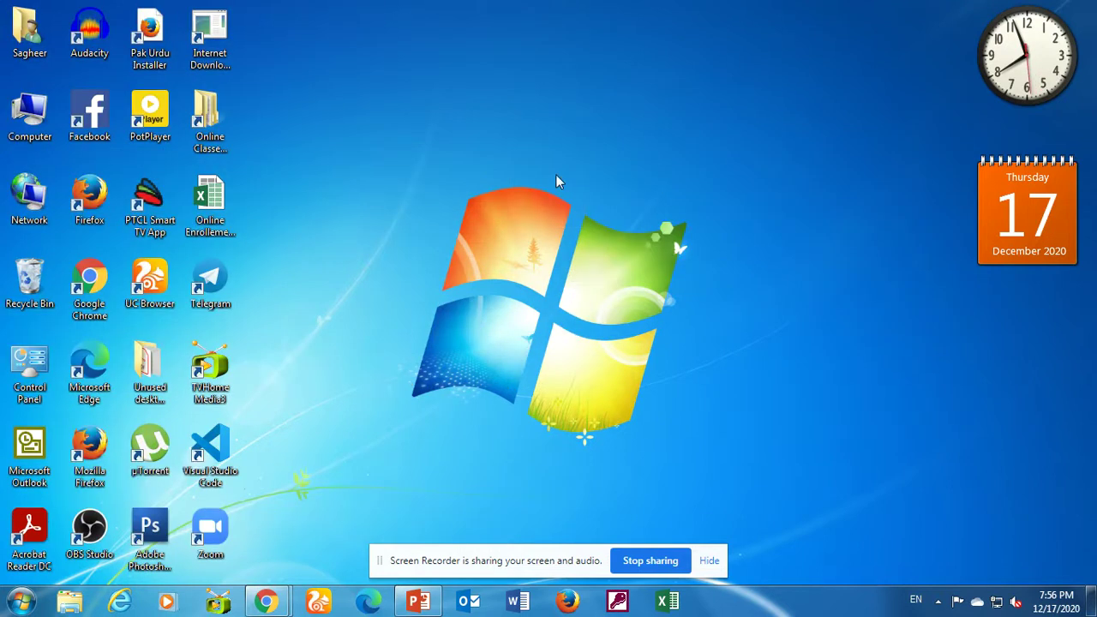
# Sort the desktop icons by size, and re-sort them by item type
pyautogui.rightClick(487, 136)
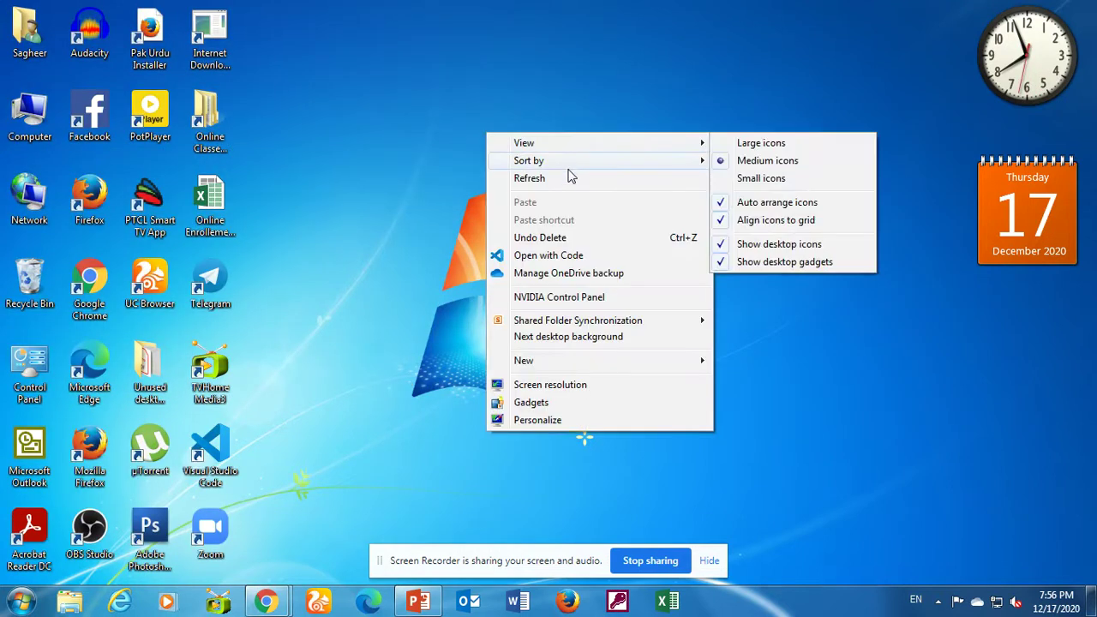
pyautogui.moveTo(665, 164)
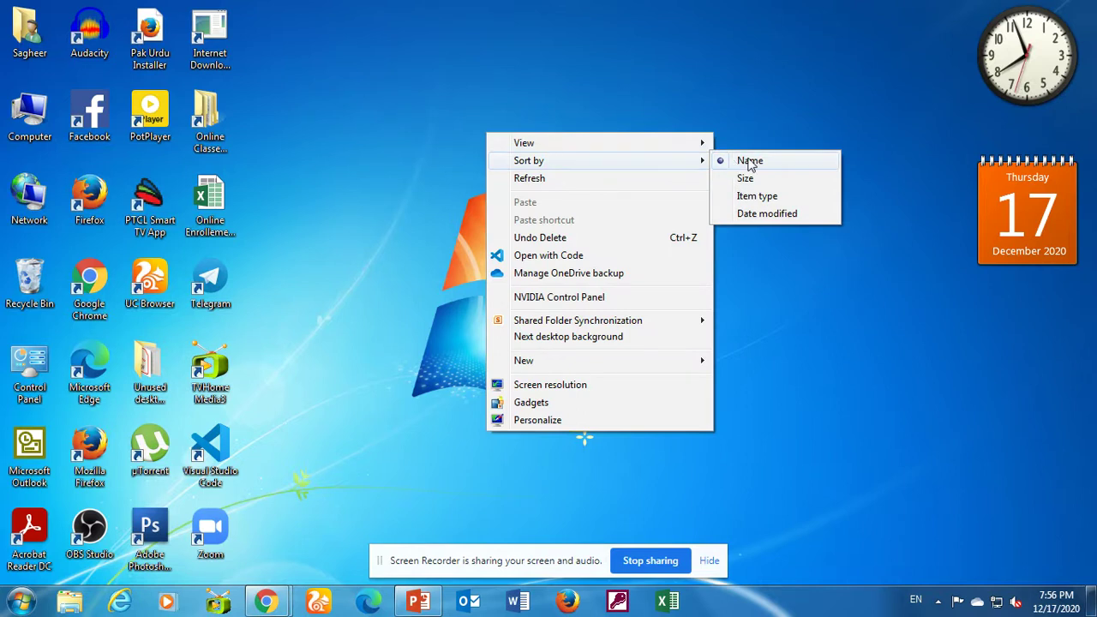
pyautogui.click(758, 179)
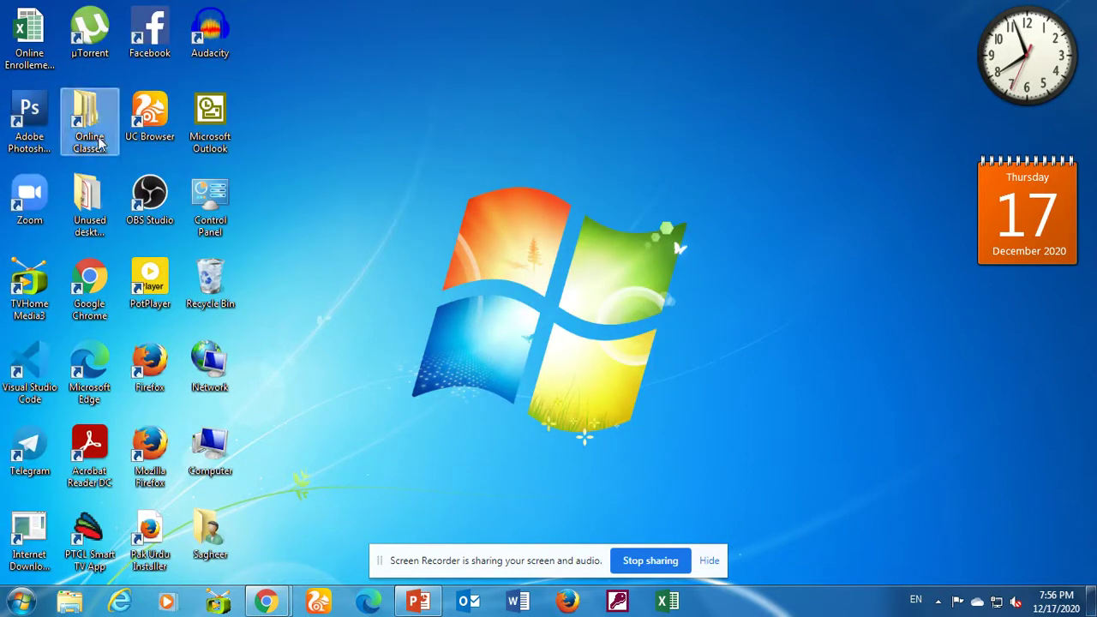
pyautogui.rightClick(615, 156)
pyautogui.moveTo(675, 186)
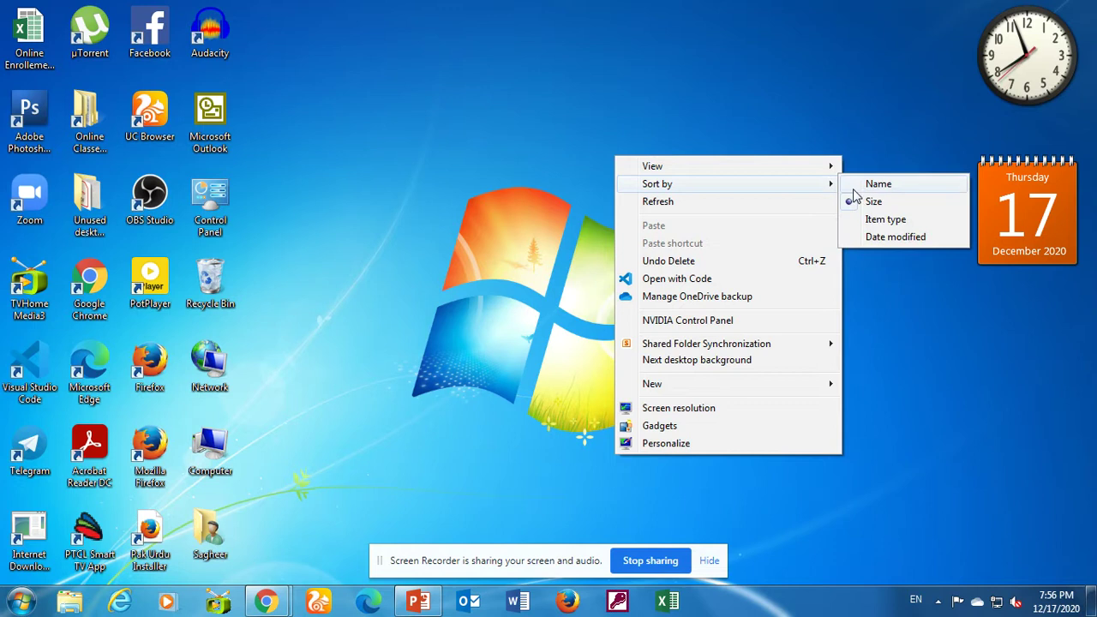
pyautogui.click(872, 226)
# Sort the desktop icons by date modified, and return the sort order to name
pyautogui.rightClick(493, 170)
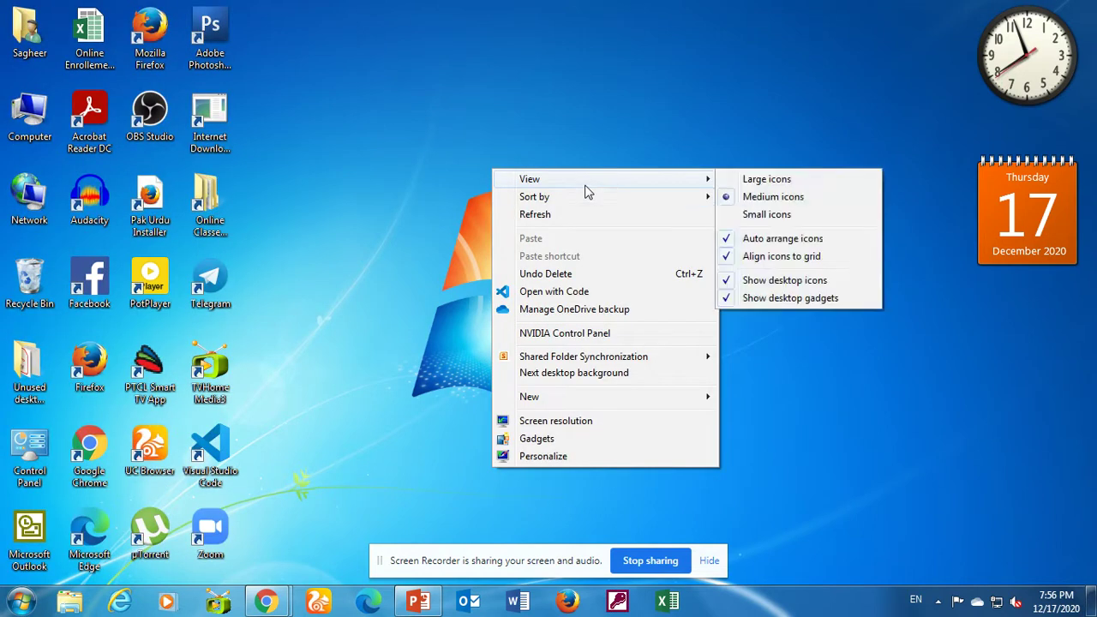
pyautogui.moveTo(587, 199)
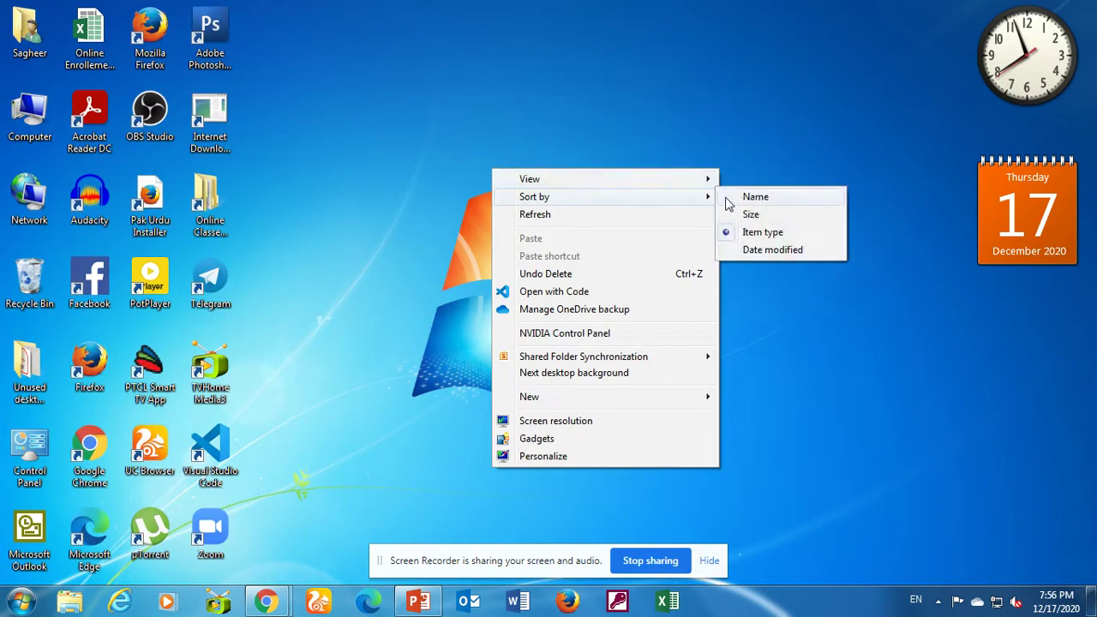
pyautogui.click(762, 257)
pyautogui.rightClick(516, 155)
pyautogui.moveTo(597, 190)
pyautogui.click(768, 184)
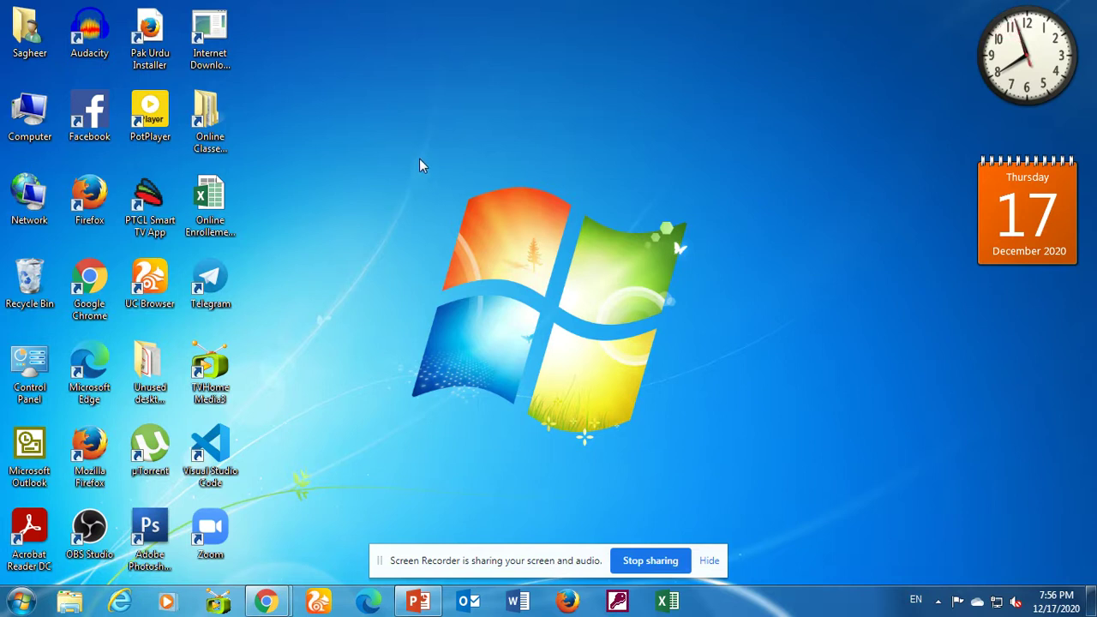
# Review the desktop's View and Sort by options without changing any of them
pyautogui.rightClick(450, 26)
pyautogui.moveTo(506, 40)
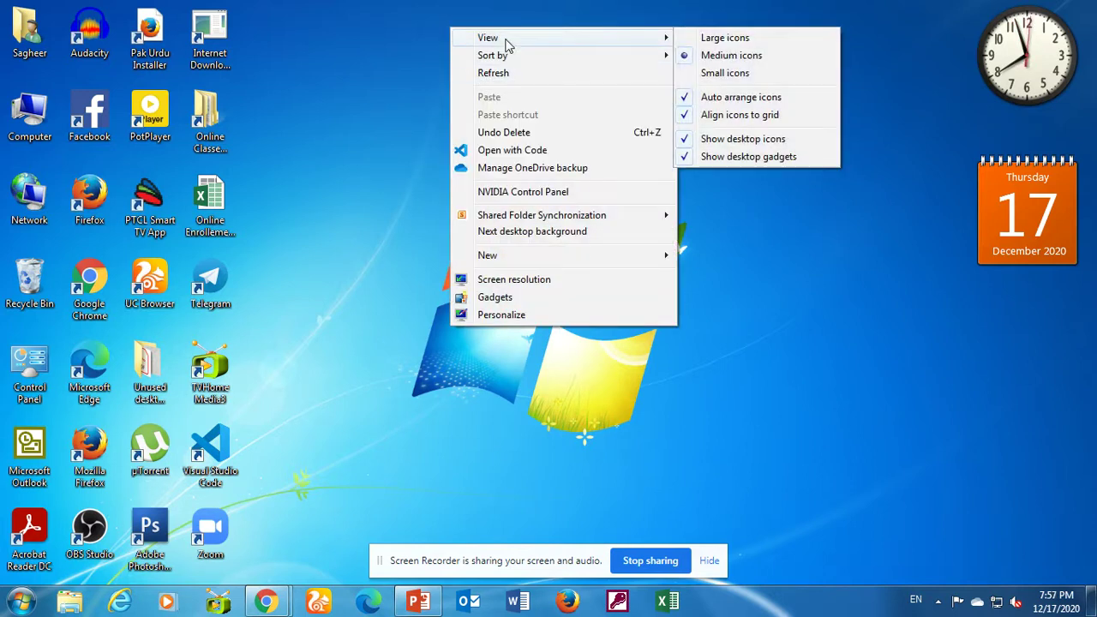
pyautogui.moveTo(514, 58)
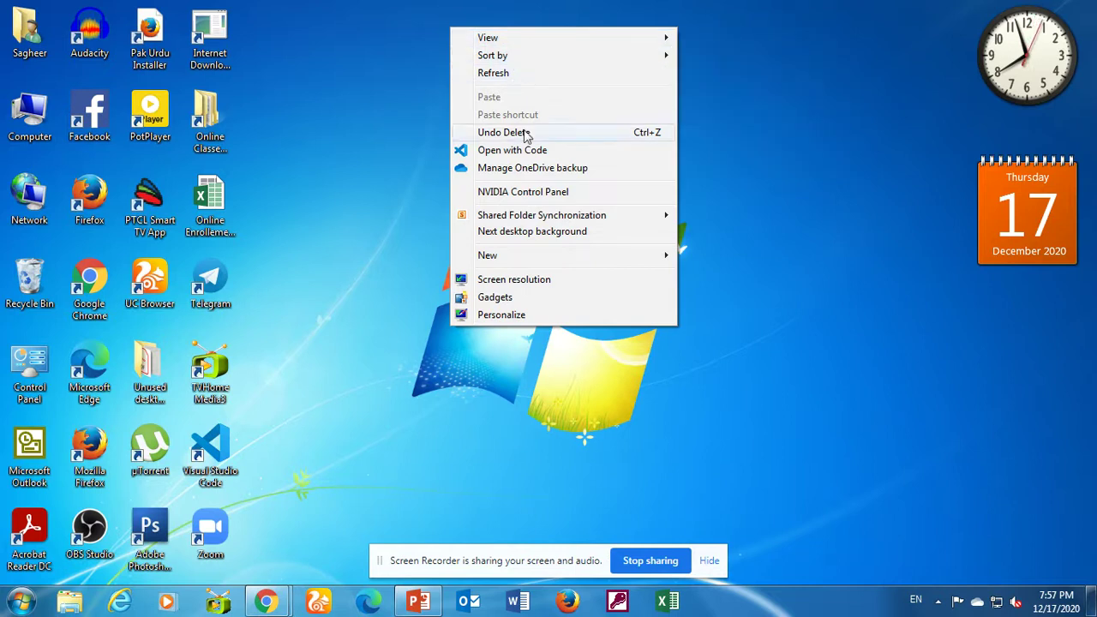
pyautogui.click(256, 122)
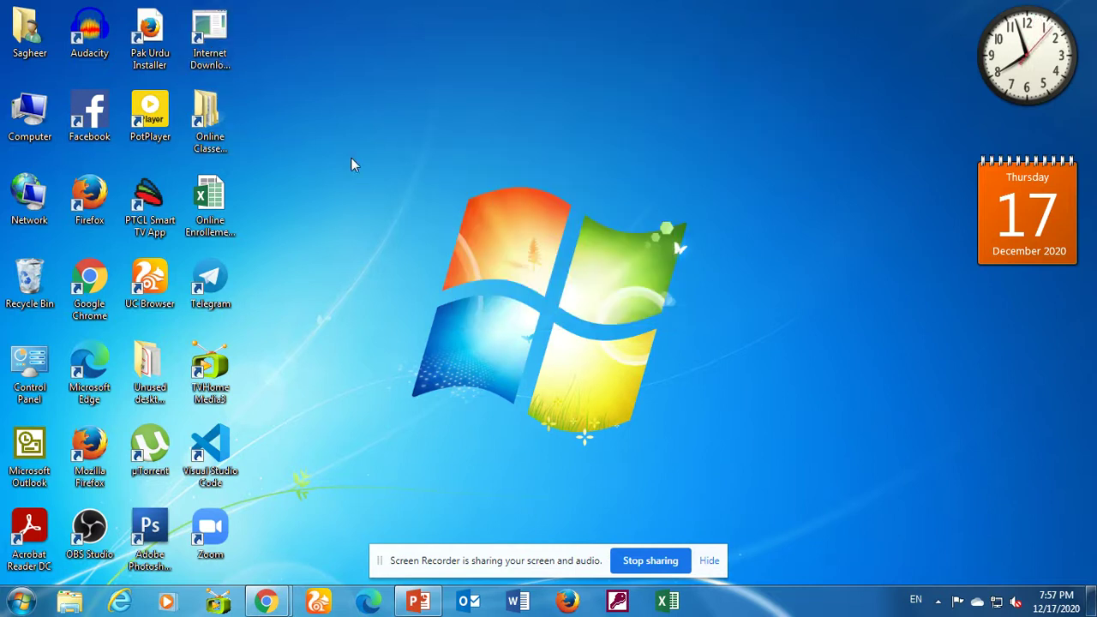
# Turn off Auto arrange icons so the desktop icons can be placed freely
pyautogui.rightClick(422, 130)
pyautogui.moveTo(461, 141)
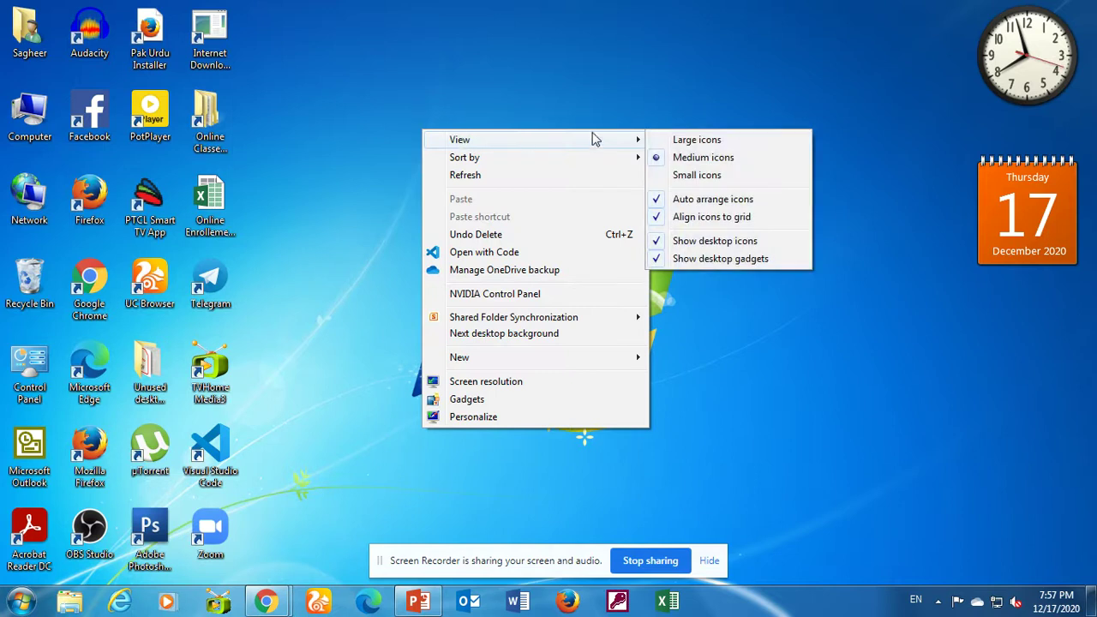
pyautogui.click(702, 199)
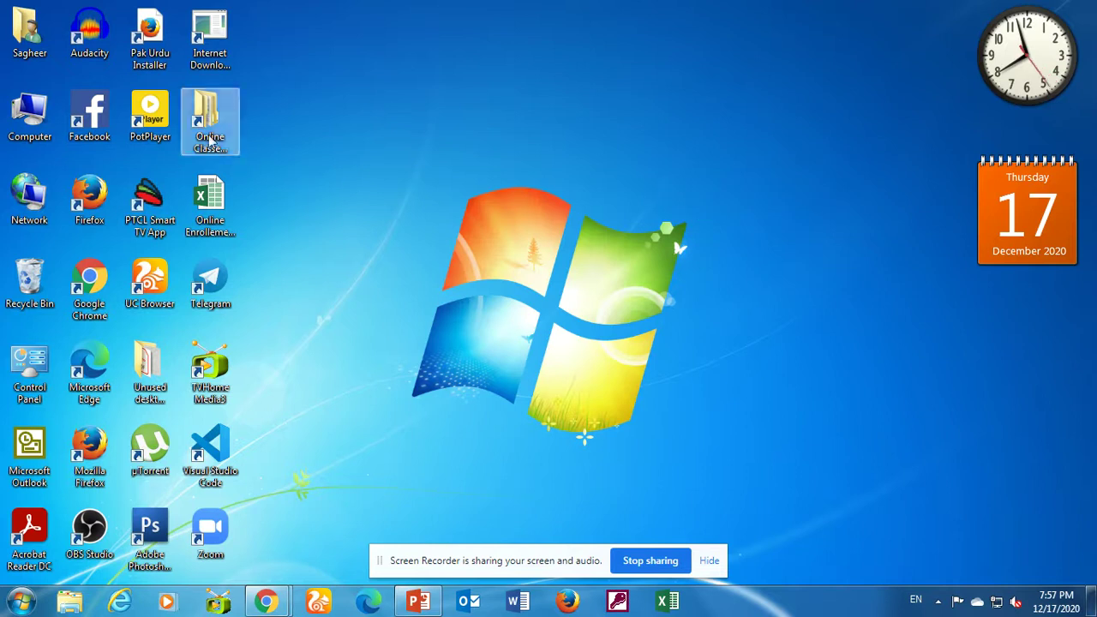
# Scatter the Online Classes, Online Enrollement, Telegram, TVHome Media3, Visual Studio Code and µTorrent icons across free areas of the desktop
pyautogui.moveTo(205, 124); pyautogui.dragTo(628, 133)
pyautogui.moveTo(223, 222); pyautogui.dragTo(583, 300)
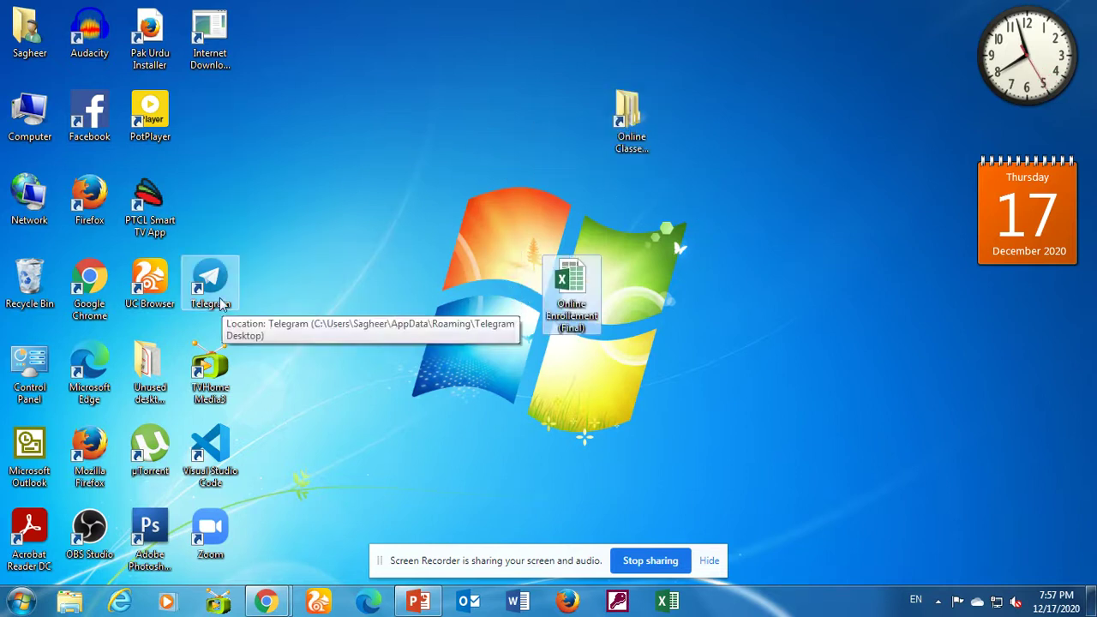
pyautogui.moveTo(216, 287); pyautogui.dragTo(460, 123)
pyautogui.moveTo(212, 375); pyautogui.dragTo(696, 375)
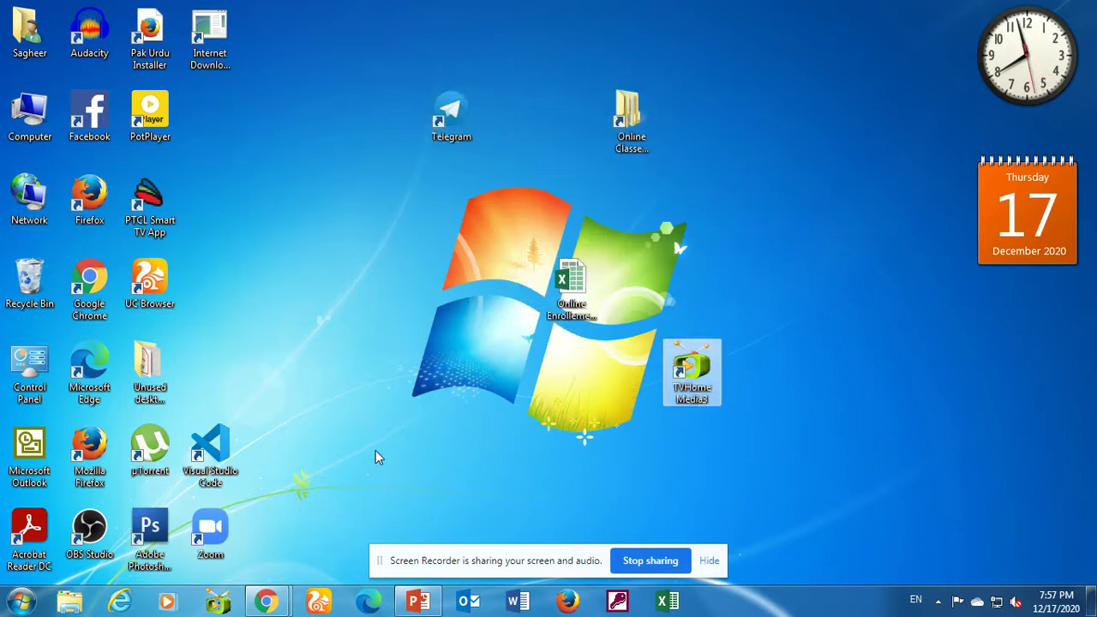
pyautogui.moveTo(213, 450); pyautogui.dragTo(292, 290)
pyautogui.moveTo(150, 446); pyautogui.dragTo(450, 448)
# Turn Auto arrange icons back on to realign the scattered desktop icons
pyautogui.rightClick(794, 204)
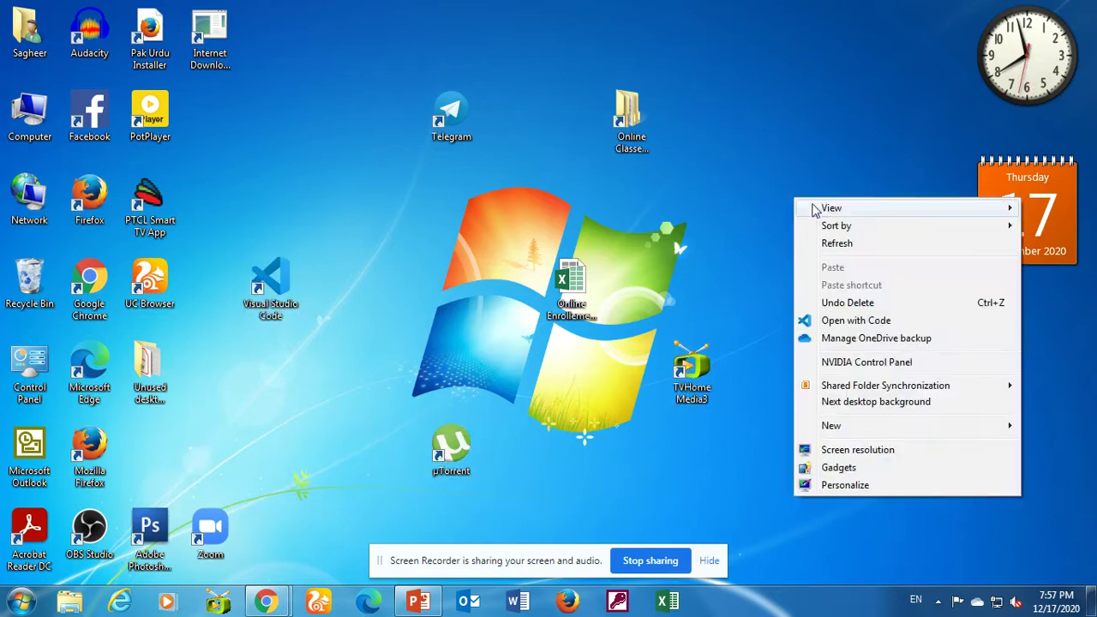
pyautogui.moveTo(831, 228)
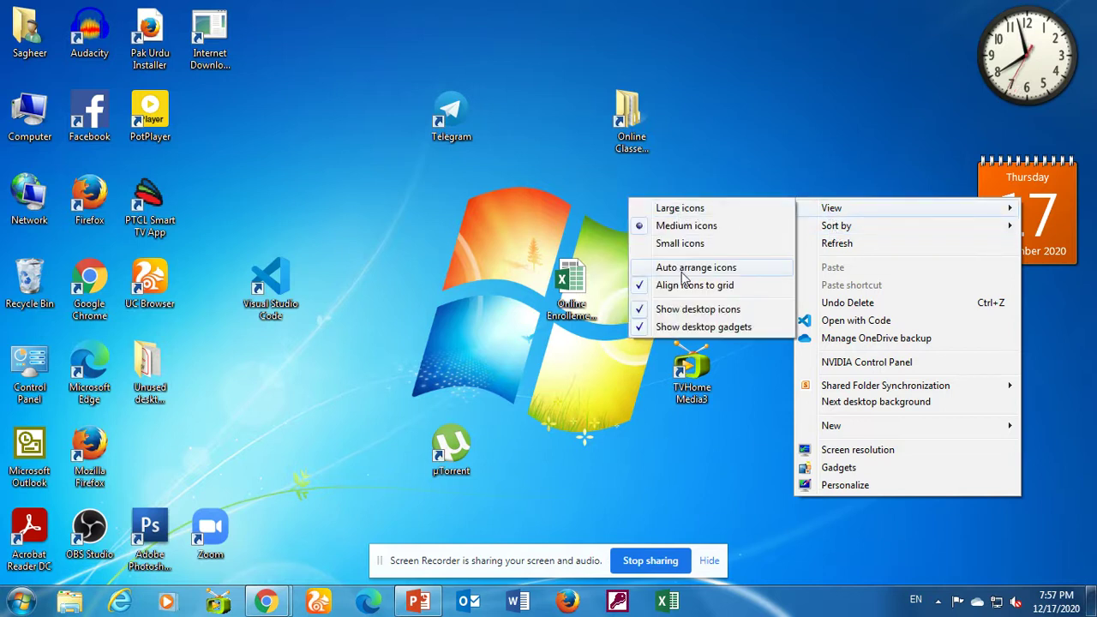
pyautogui.click(683, 267)
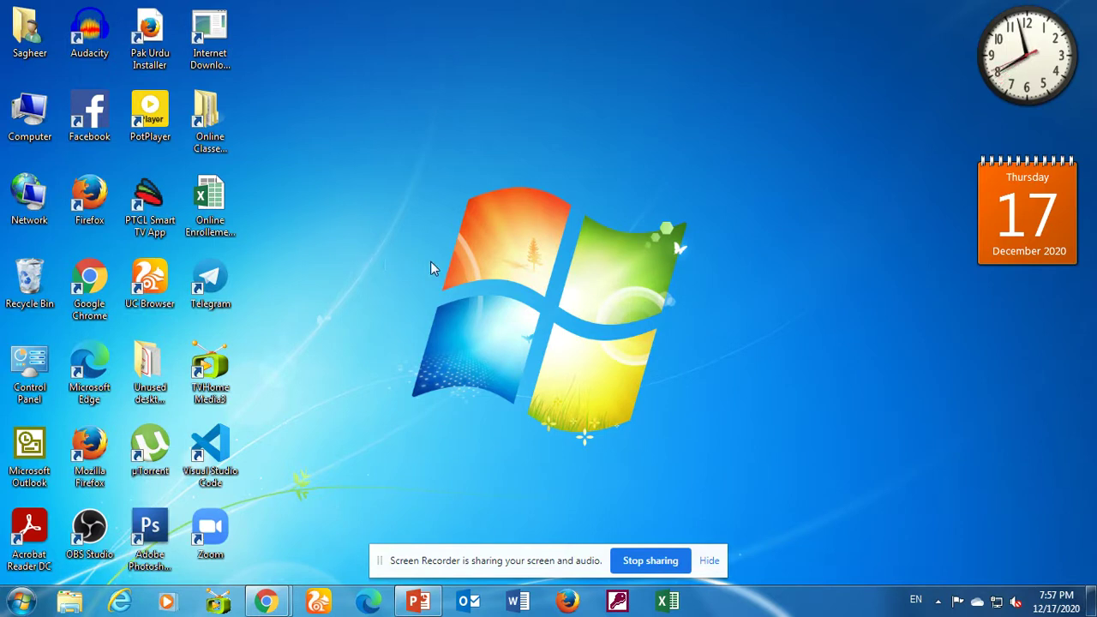
# Hide all desktop icons with the Show desktop icons option, and show them again
pyautogui.rightClick(417, 137)
pyautogui.moveTo(460, 149)
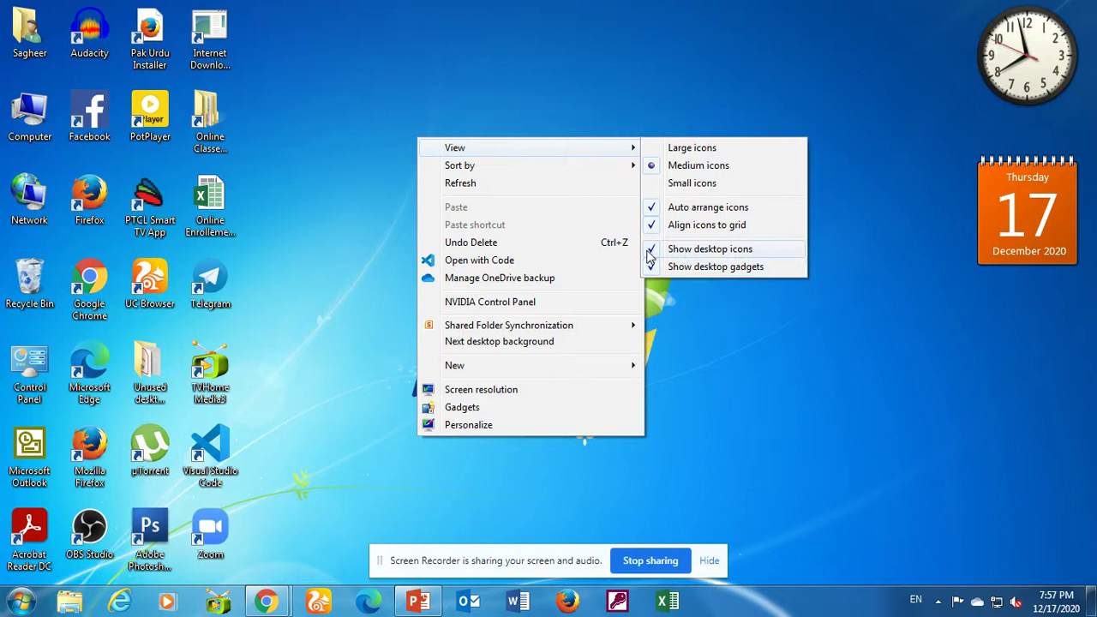
pyautogui.click(673, 252)
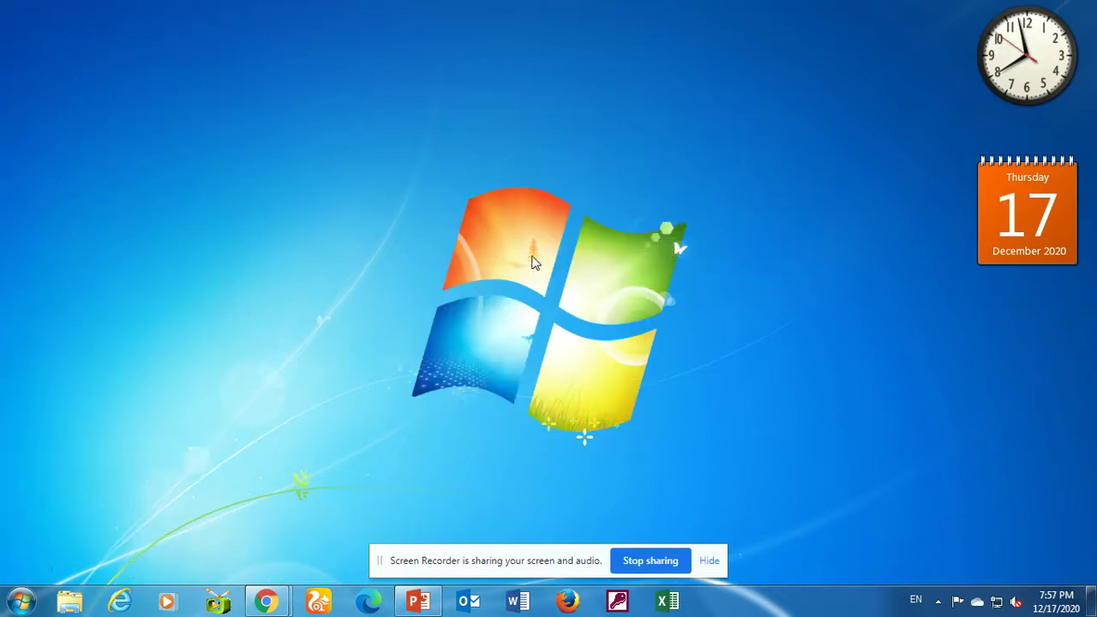
pyautogui.rightClick(511, 93)
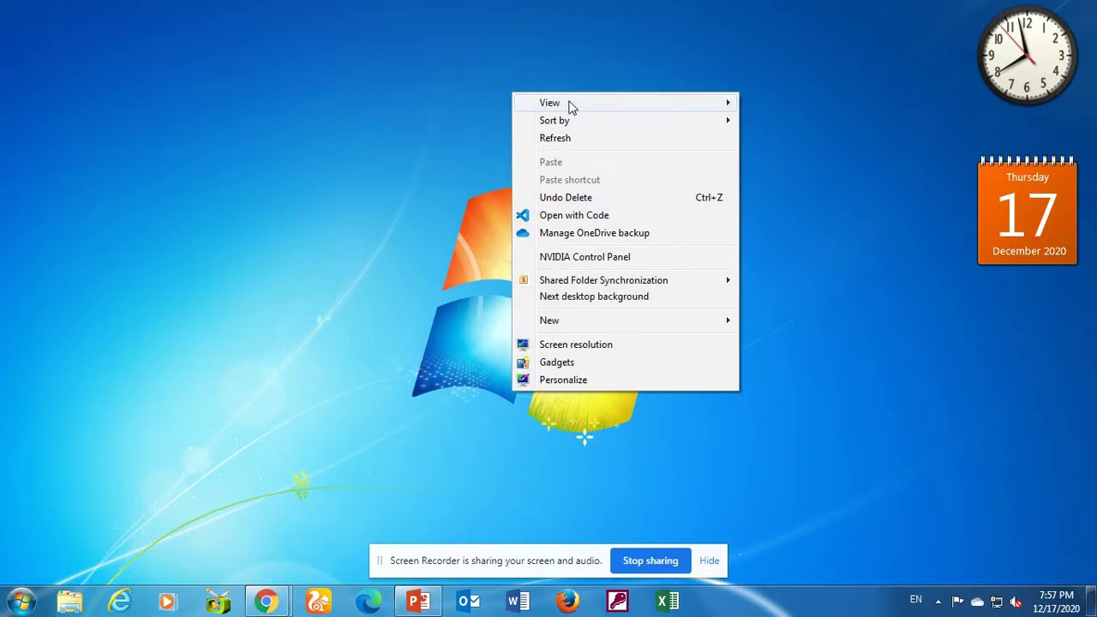
pyautogui.moveTo(666, 105)
pyautogui.click(793, 204)
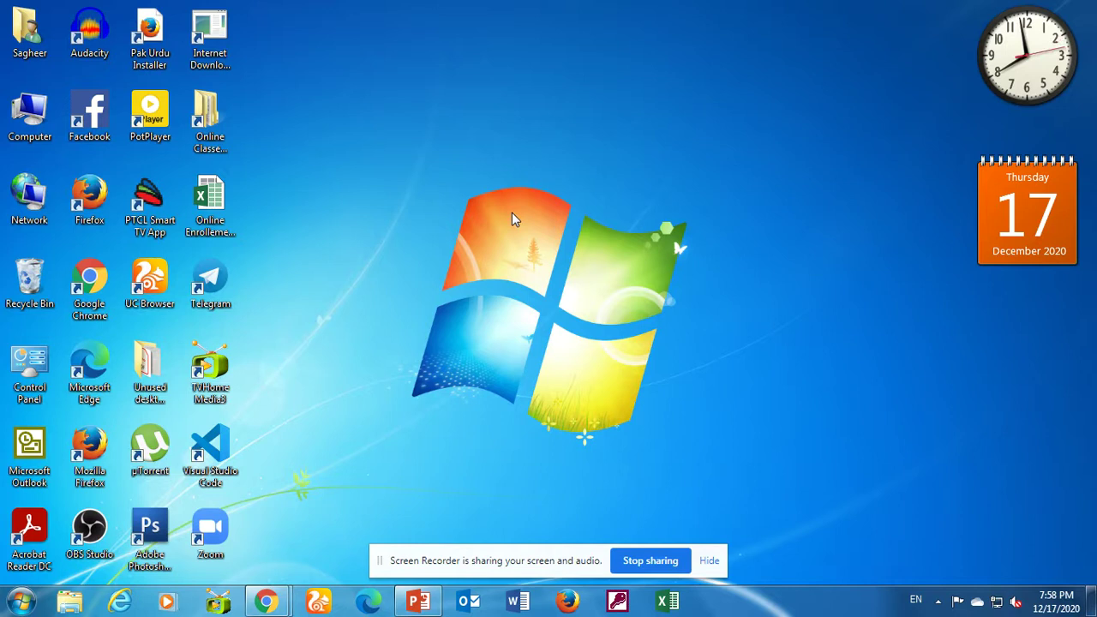
# Hide the screen-sharing notification bar, and check the speaker volume control
pyautogui.click(709, 561)
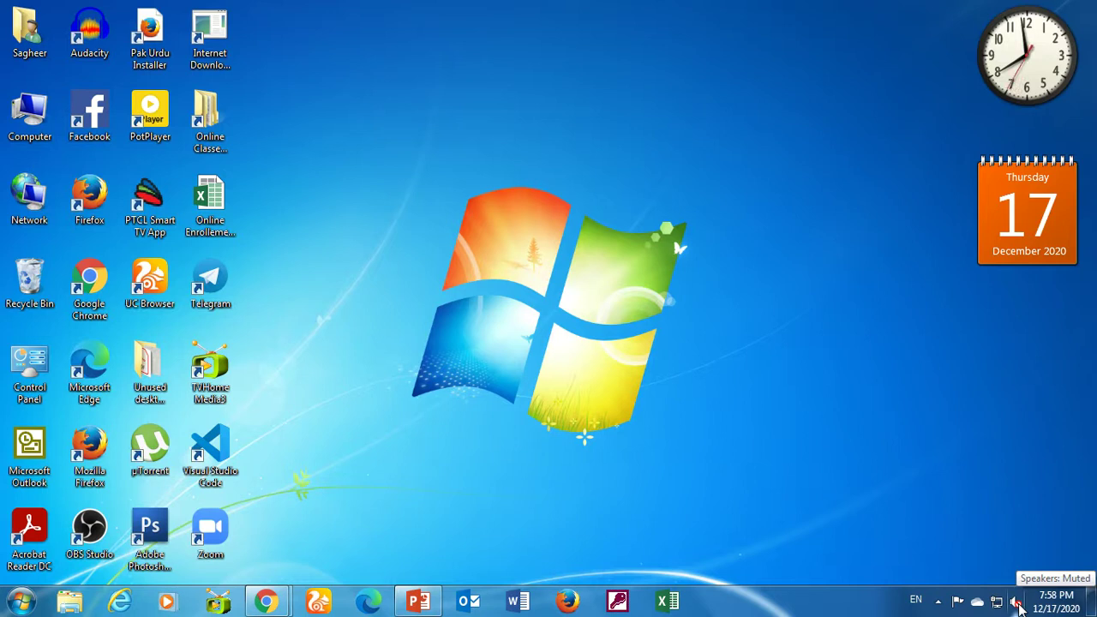
pyautogui.click(1018, 601)
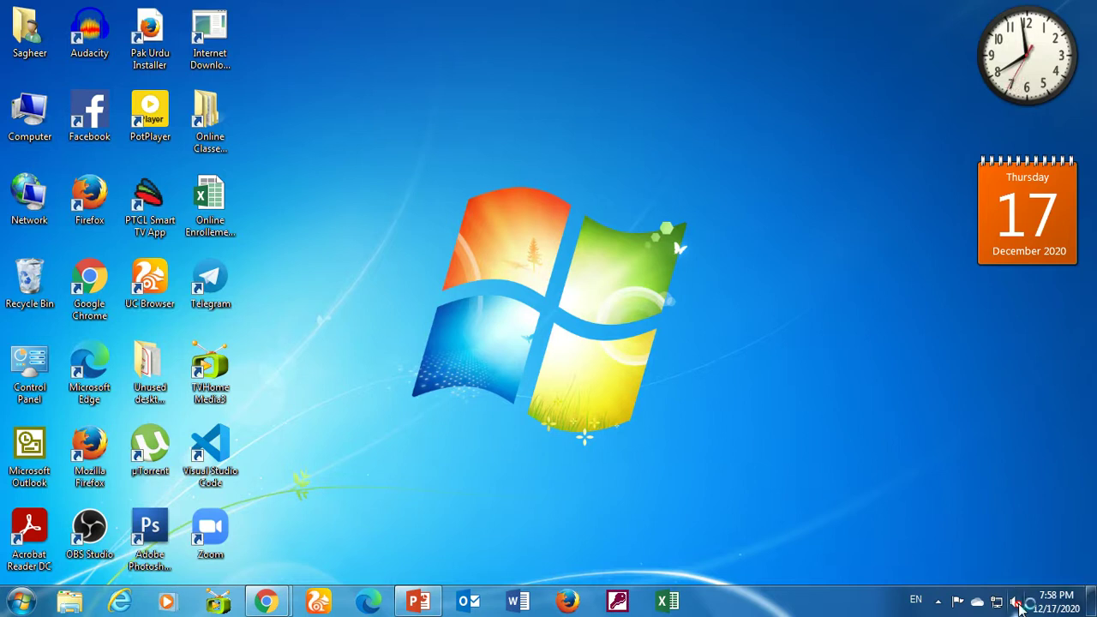
pyautogui.click(935, 509)
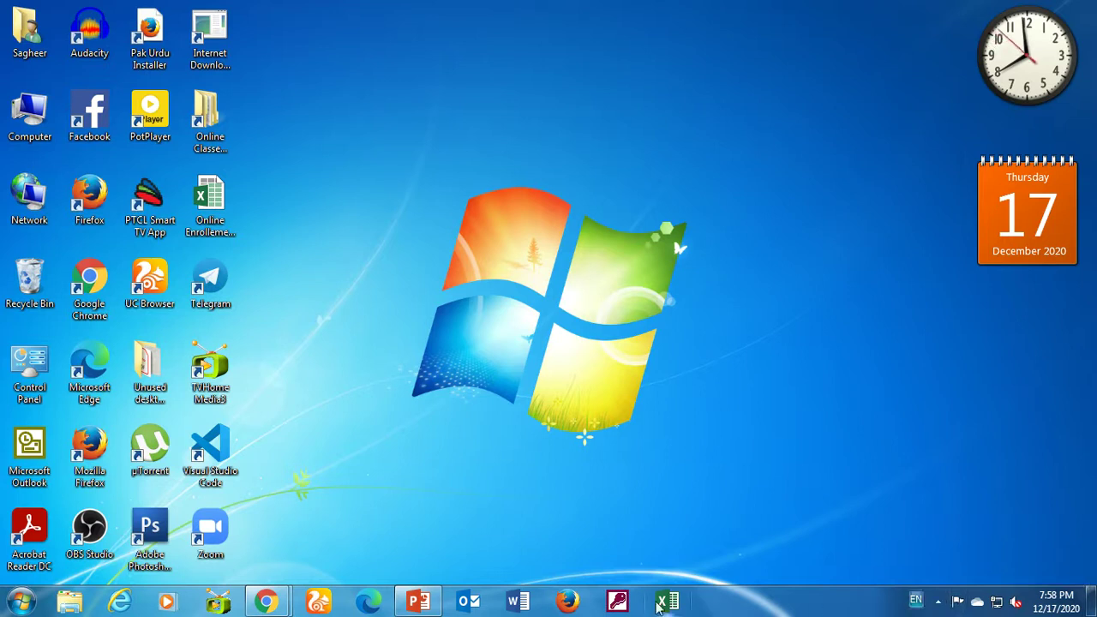
# Switch the input language to Urdu (Islamic Republic of Pakistan) and back to English (United States)
pyautogui.click(910, 602)
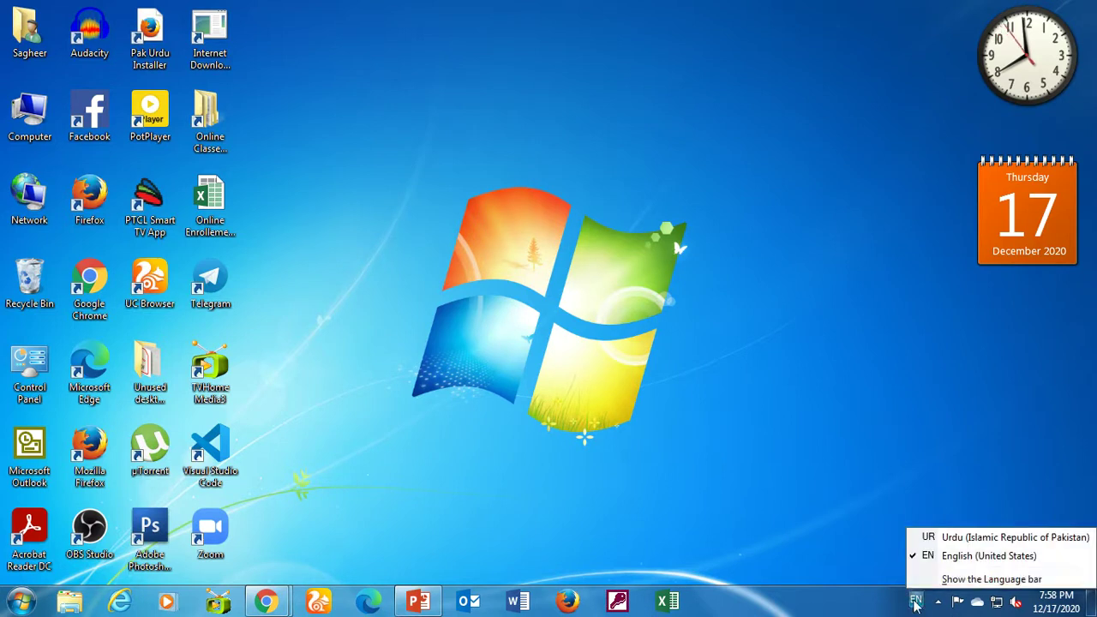
pyautogui.click(921, 591)
pyautogui.click(921, 591)
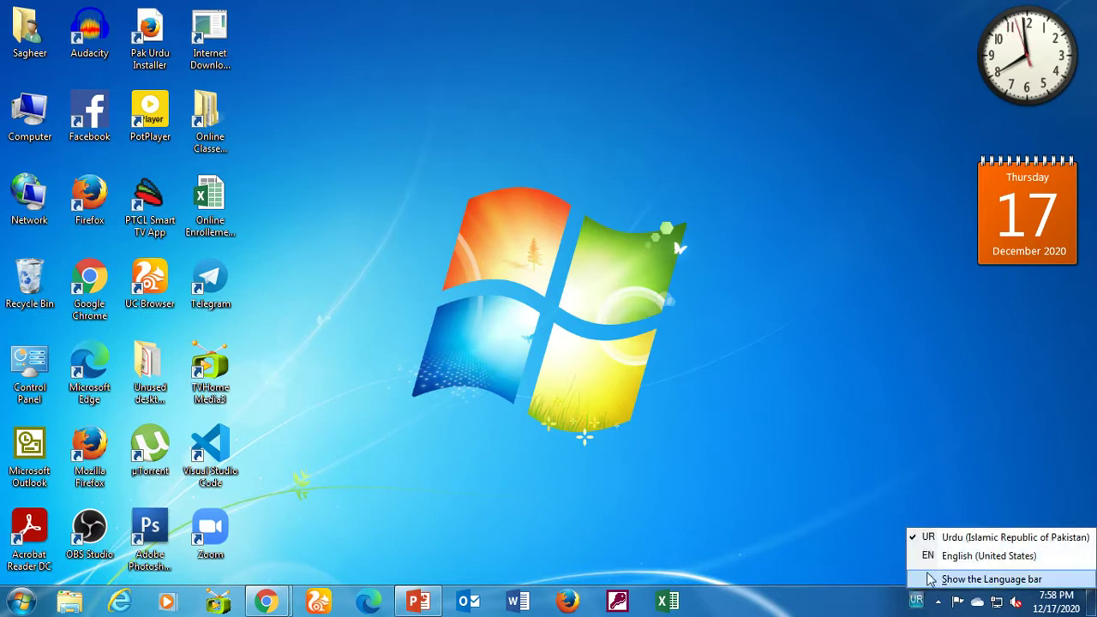
pyautogui.click(943, 555)
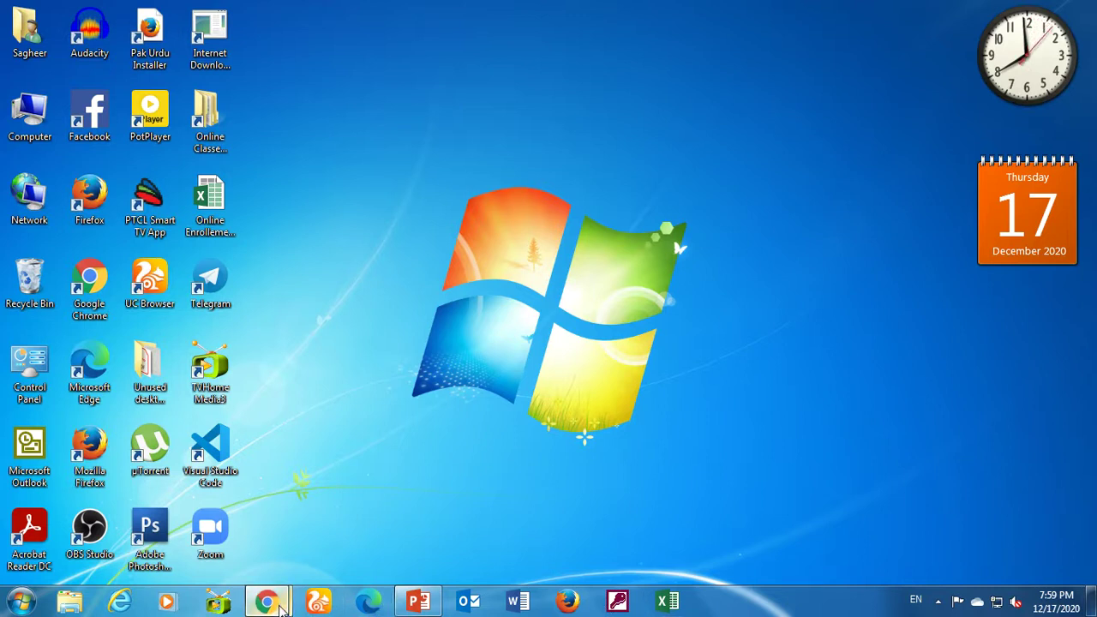
# Bring up the Google Chrome window and the screen-sharing bar from the taskbar, and put both out of sight again
pyautogui.moveTo(294, 606)
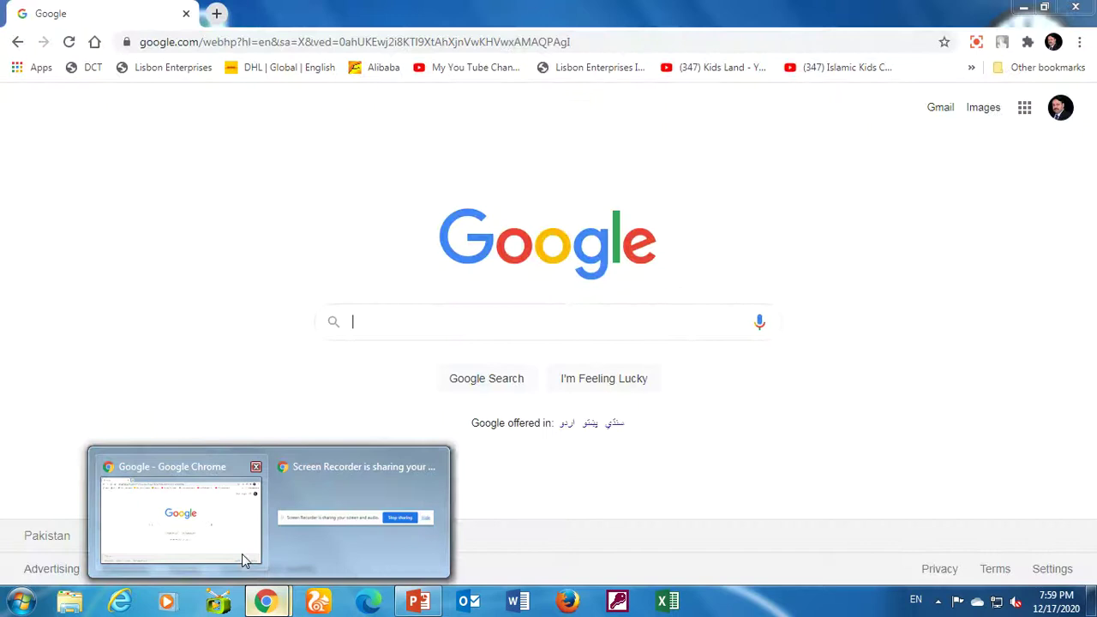
pyautogui.click(242, 554)
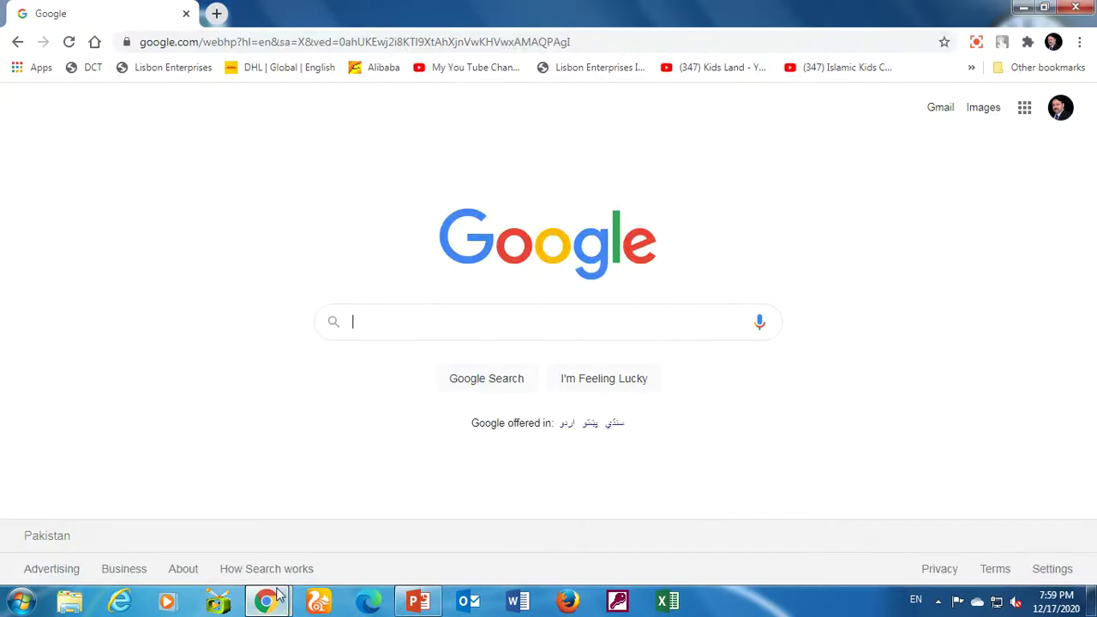
pyautogui.moveTo(265, 602)
pyautogui.click(345, 566)
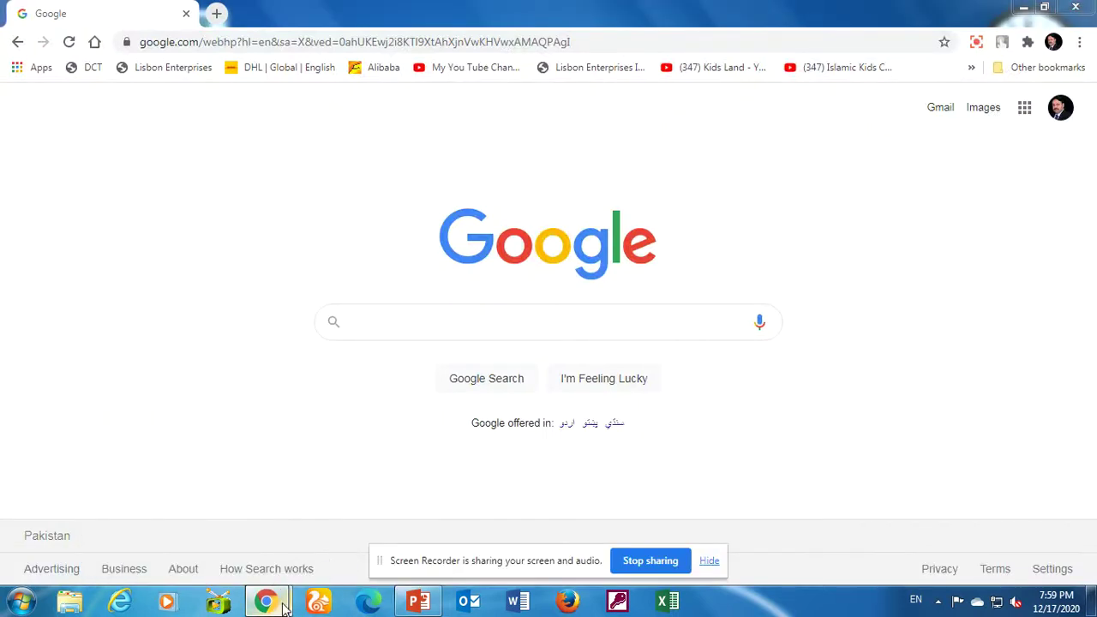
pyautogui.click(883, 282)
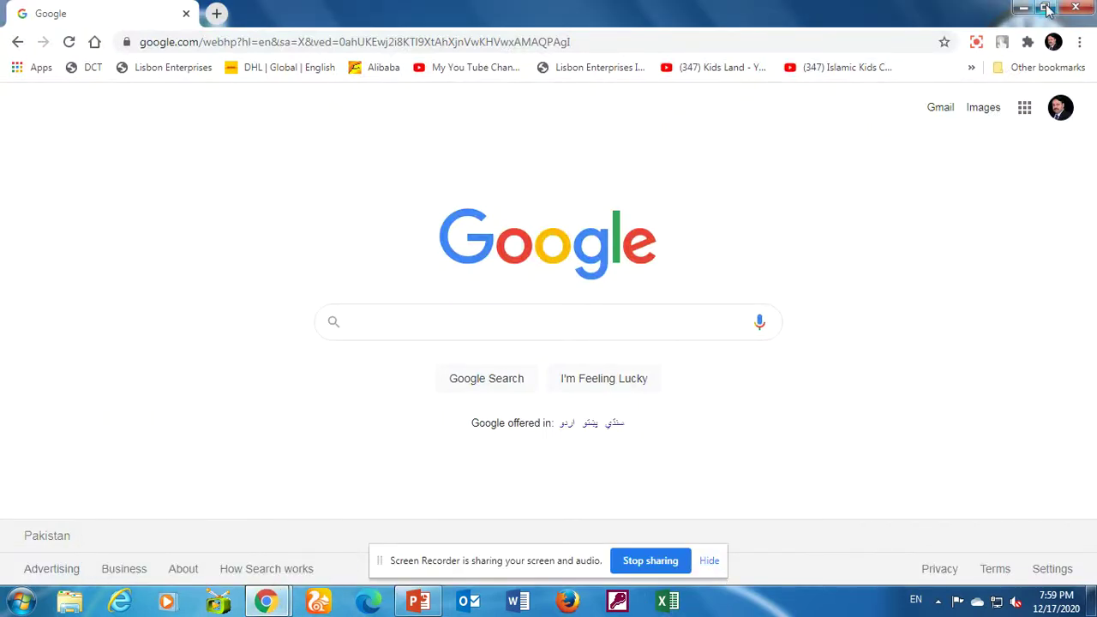
pyautogui.click(1023, 7)
pyautogui.click(709, 562)
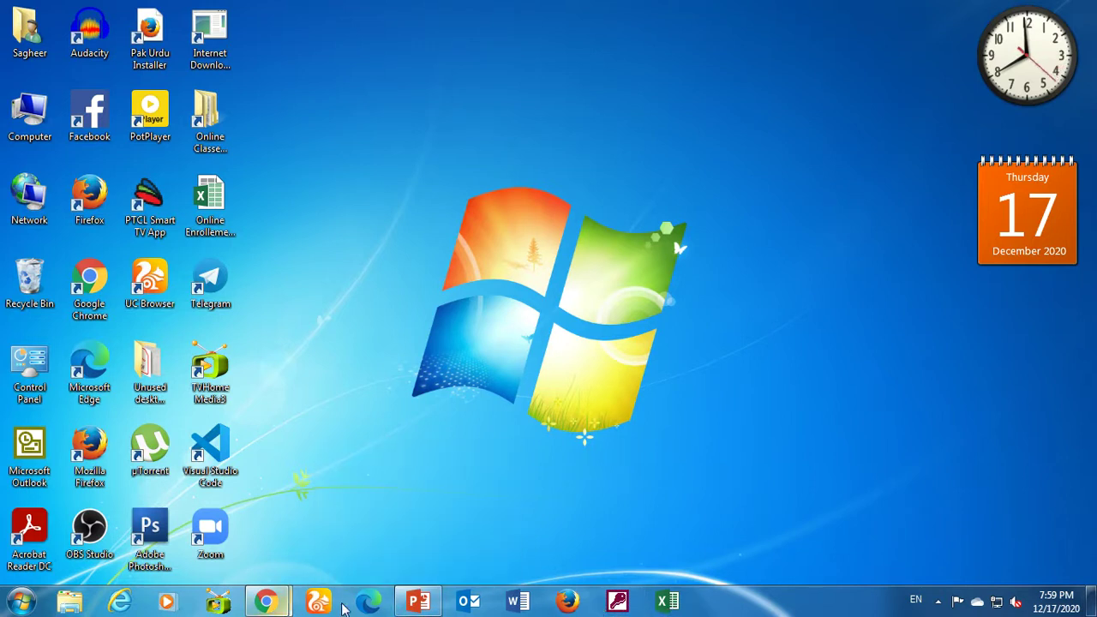
# Launch Excel from its pinned taskbar shortcut and close it again
pyautogui.click(672, 604)
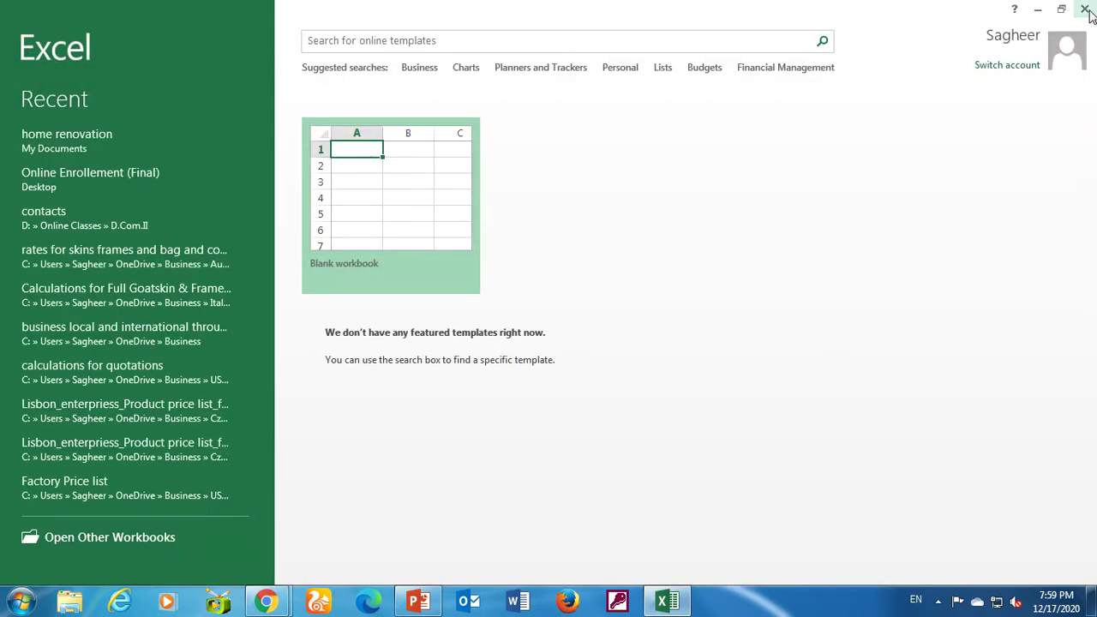
pyautogui.click(417, 268)
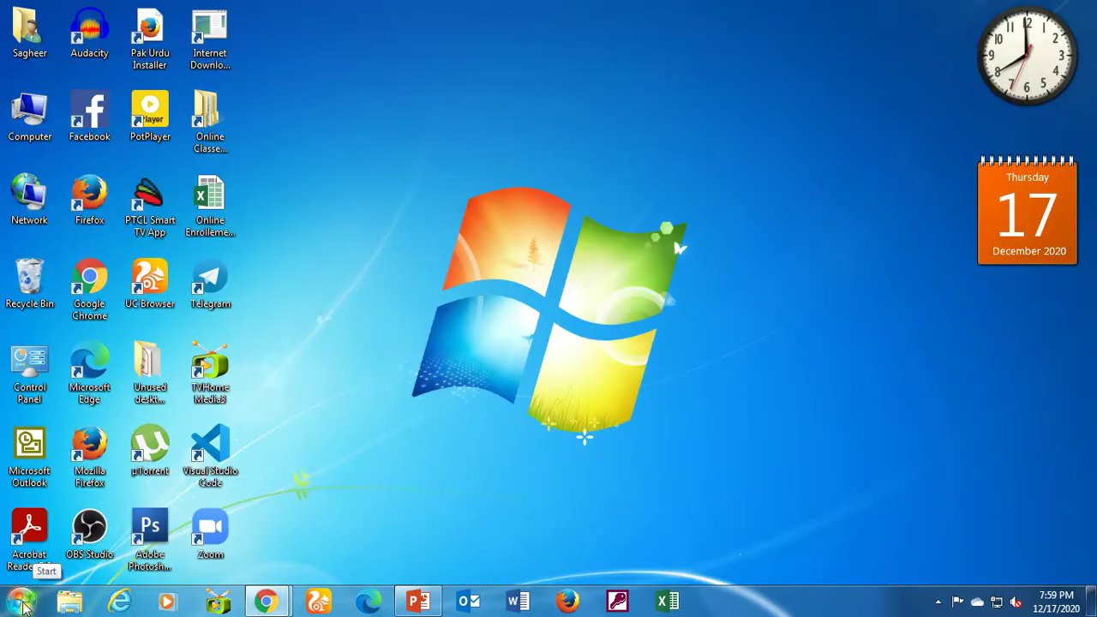
# Pin Calculator from the Start menu to the taskbar, and unpin it again
pyautogui.click(22, 600)
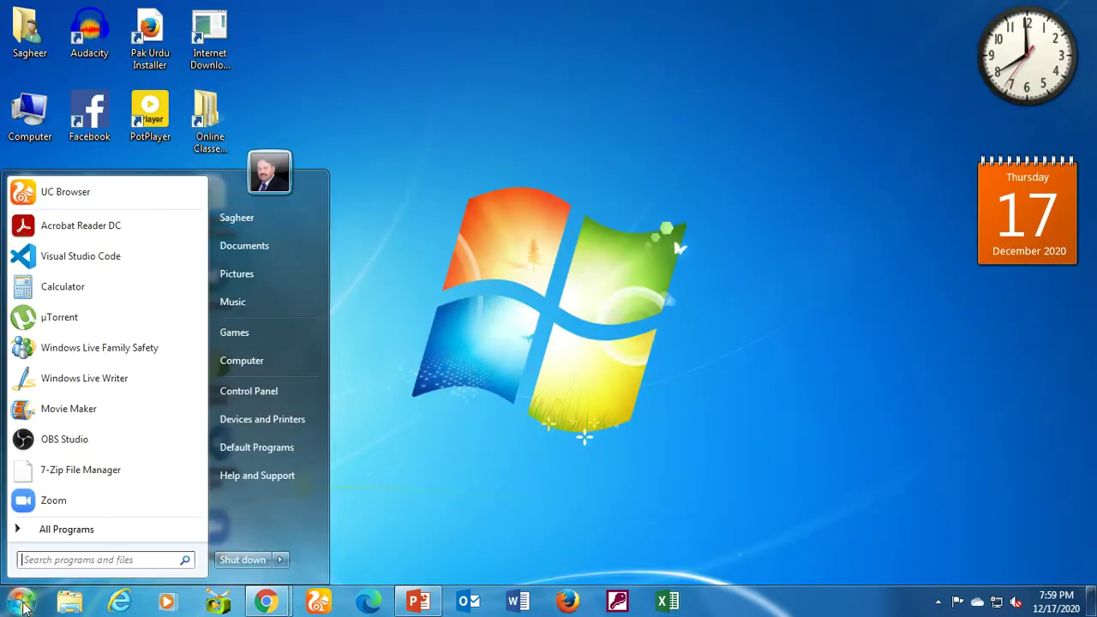
pyautogui.rightClick(84, 292)
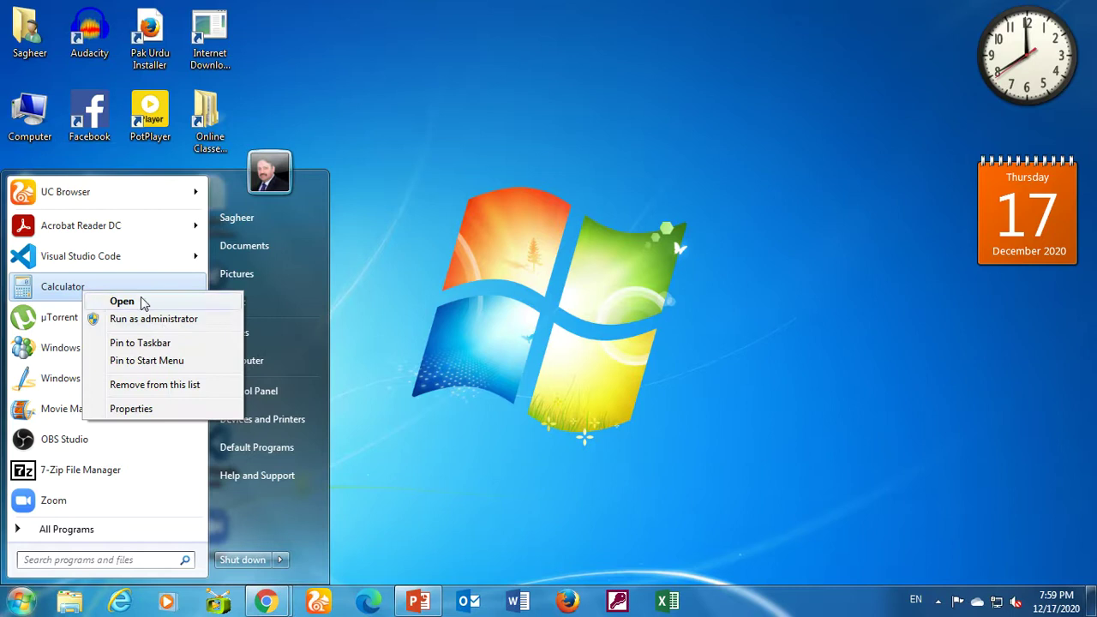
pyautogui.click(157, 344)
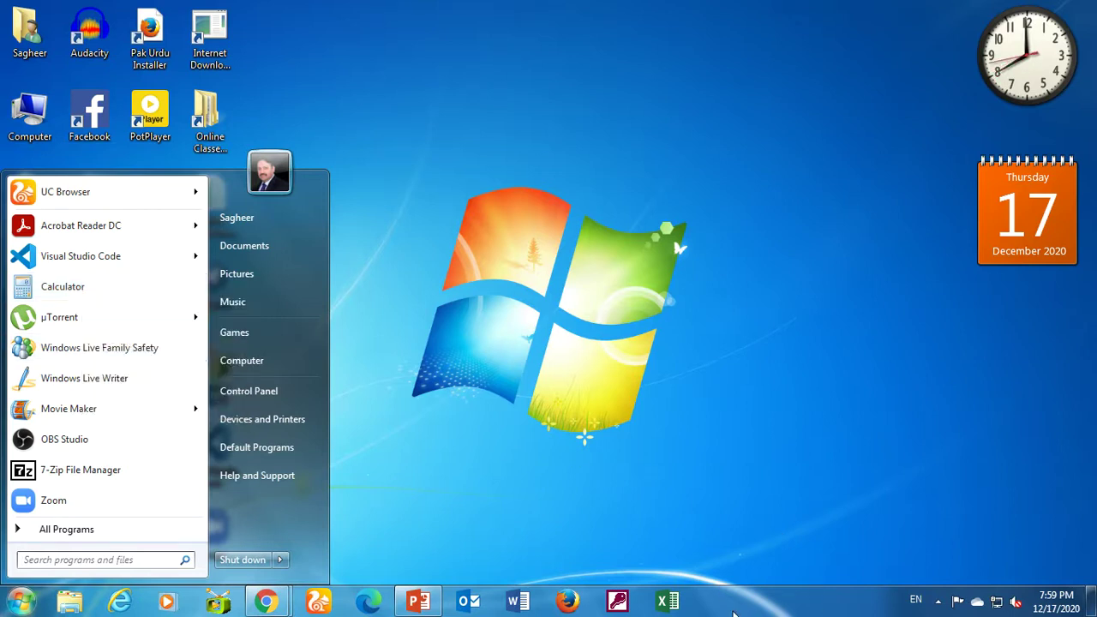
pyautogui.click(740, 468)
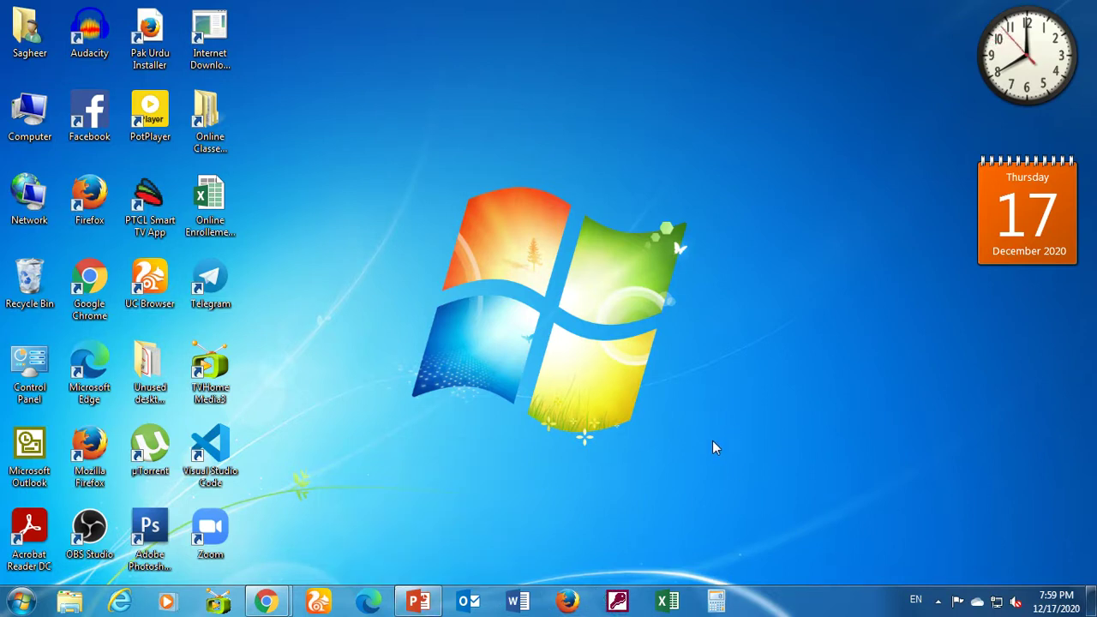
pyautogui.rightClick(716, 607)
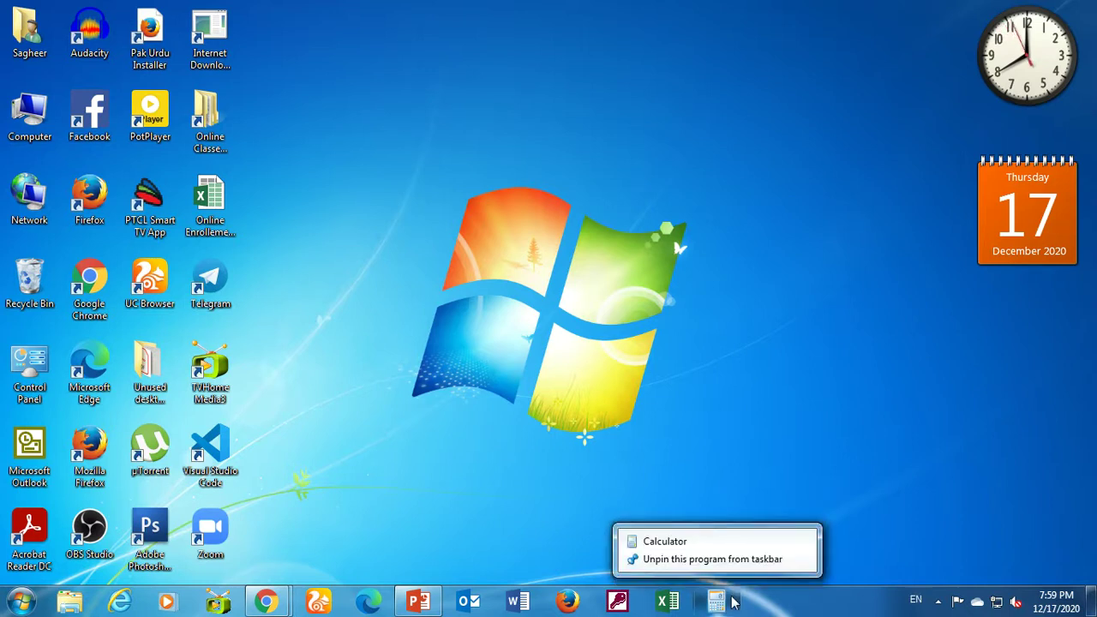
pyautogui.click(662, 559)
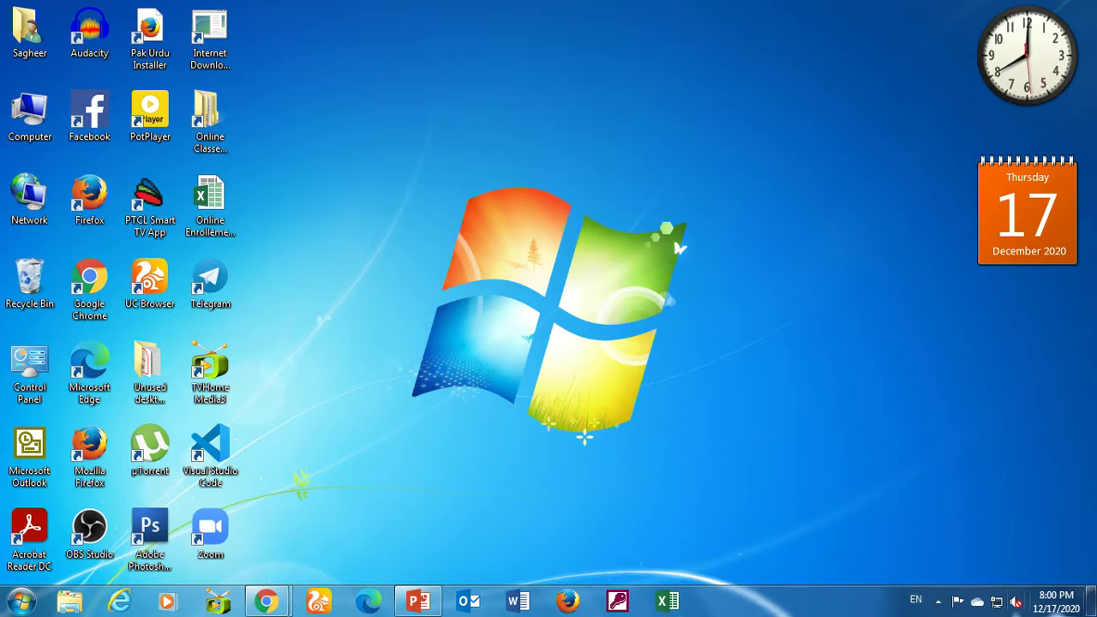
# View the taskbar calendar, and look through the Additional Clocks and Internet Time options of the Date and Time settings
pyautogui.click(1043, 598)
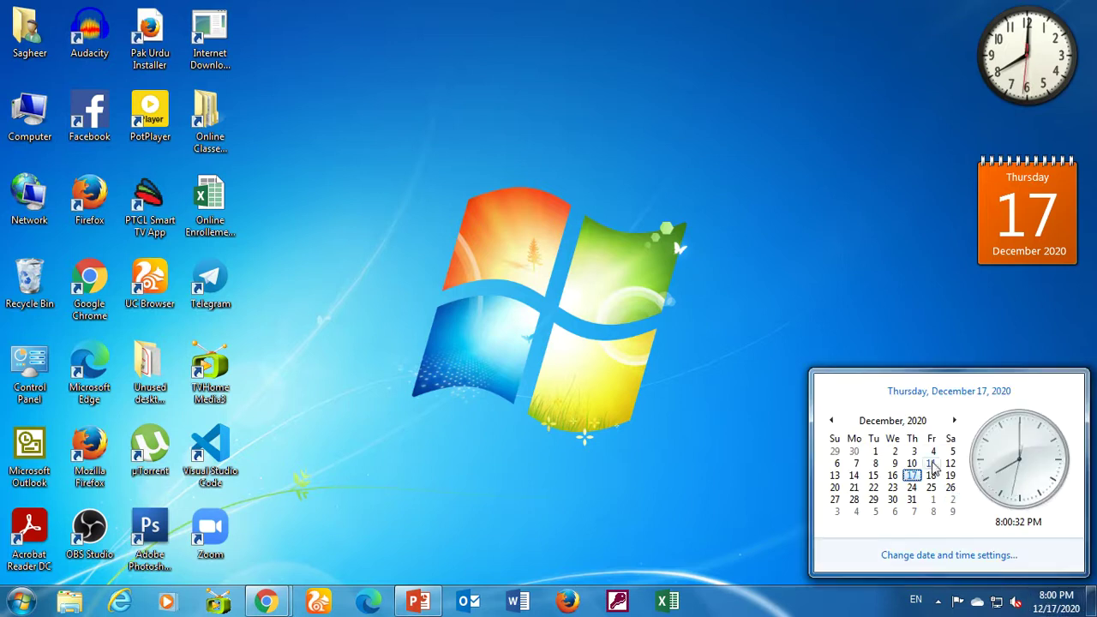
pyautogui.click(701, 456)
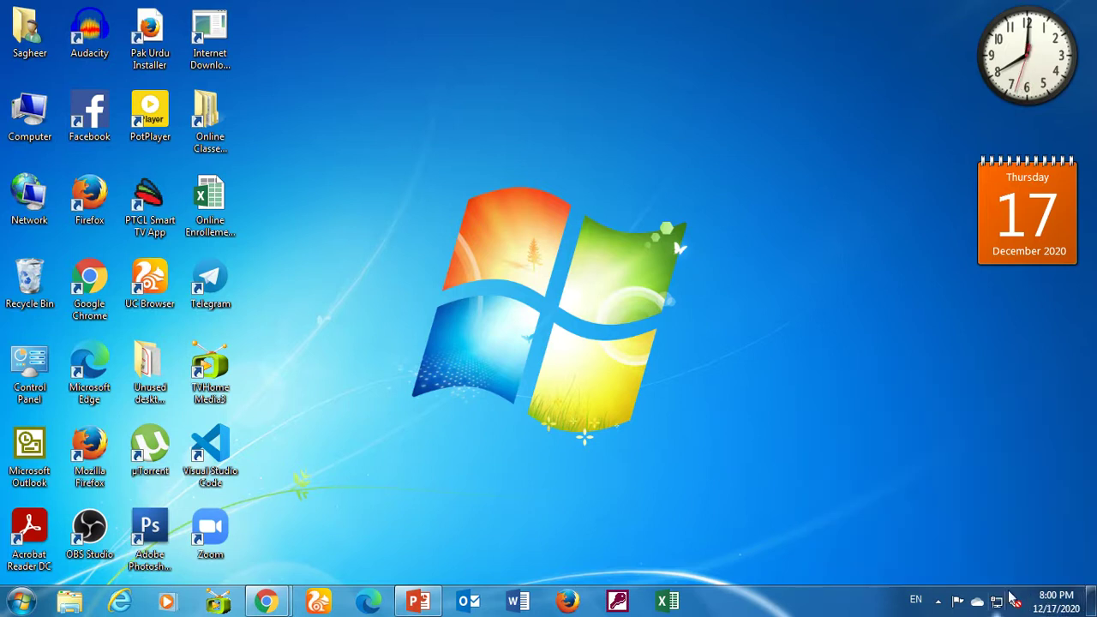
pyautogui.click(1047, 605)
pyautogui.click(973, 556)
pyautogui.click(191, 121)
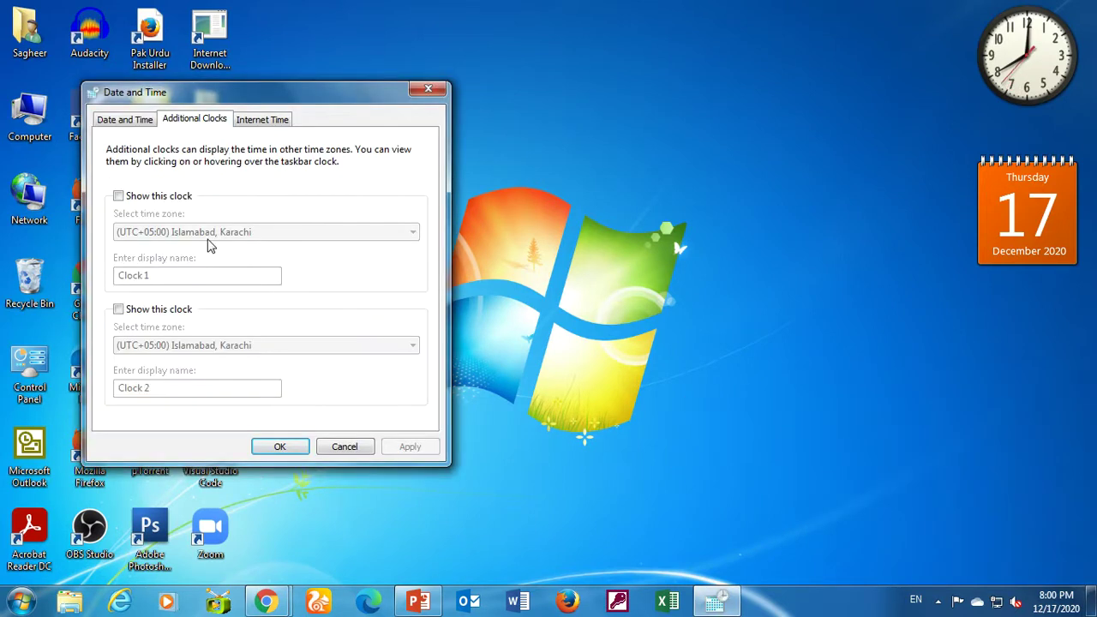
pyautogui.click(261, 120)
pyautogui.click(210, 120)
pyautogui.click(150, 119)
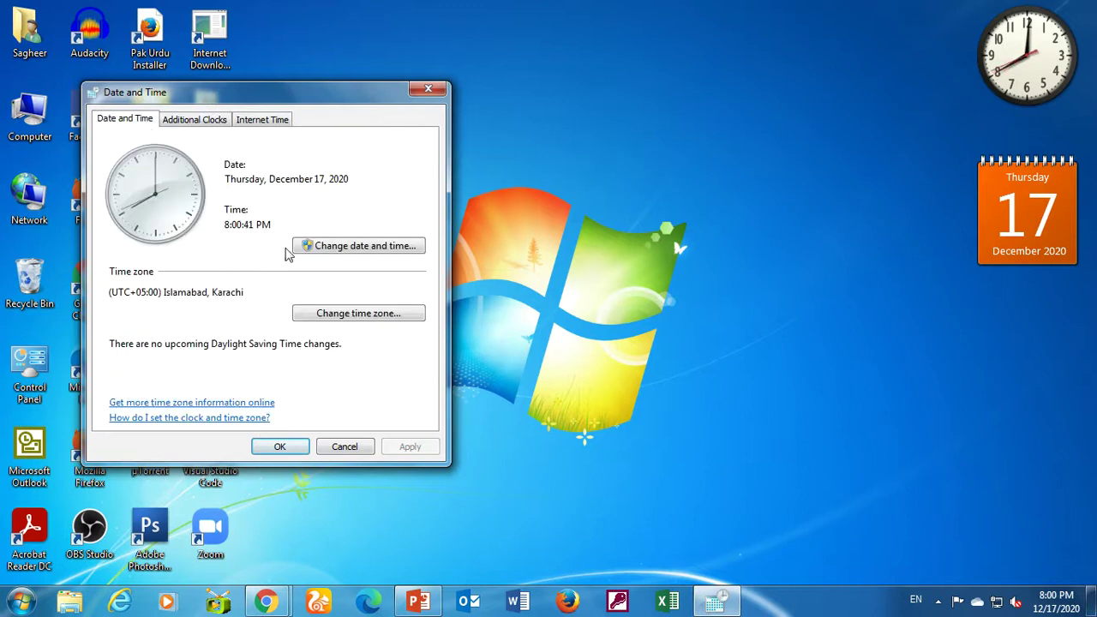
# Check the options for changing the time zone and the date and time, and close the settings without changes
pyautogui.click(331, 324)
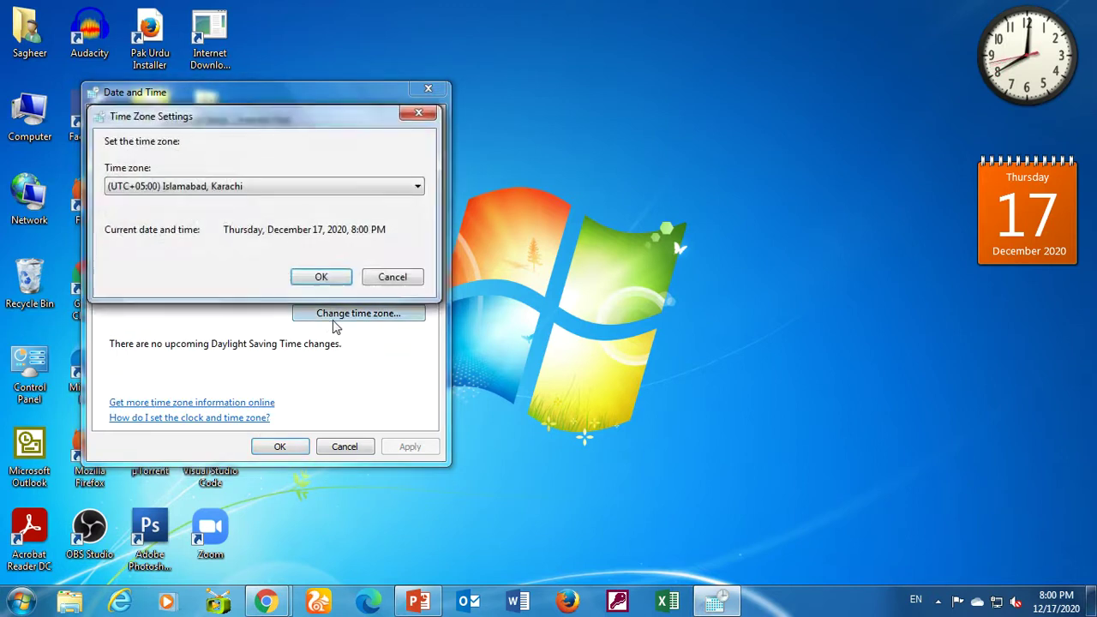
pyautogui.click(386, 281)
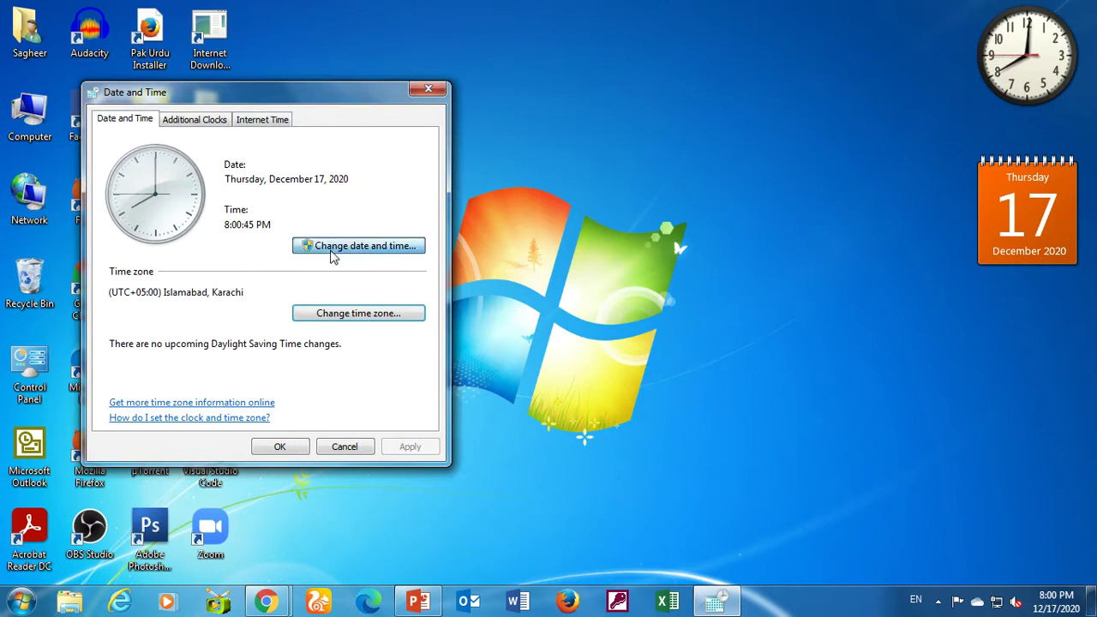
pyautogui.click(331, 253)
pyautogui.click(315, 301)
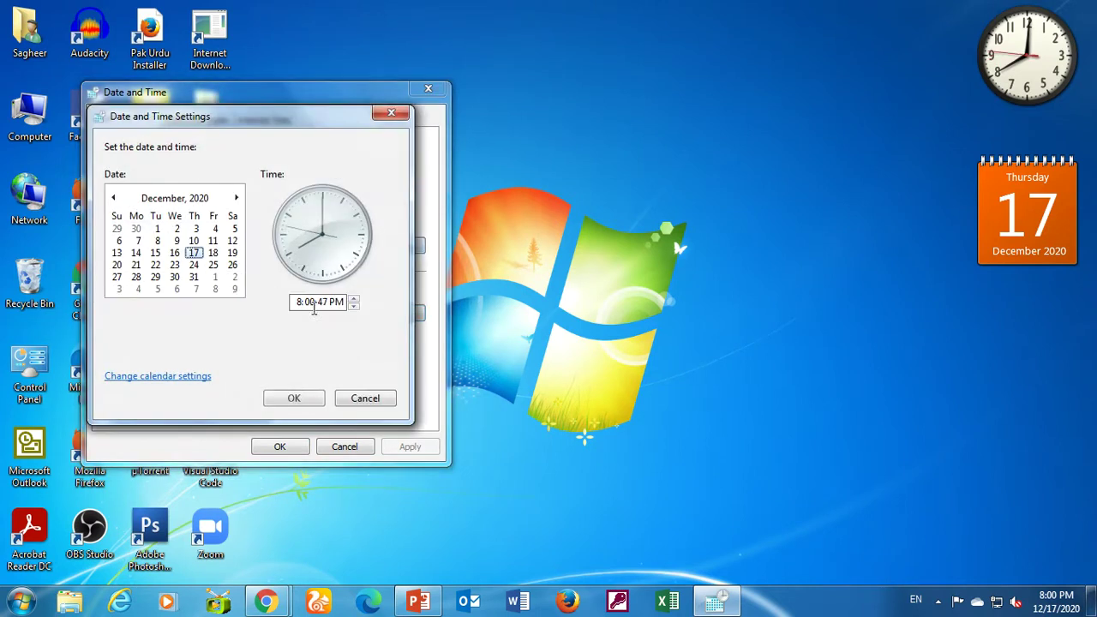
pyautogui.click(354, 399)
pyautogui.click(351, 447)
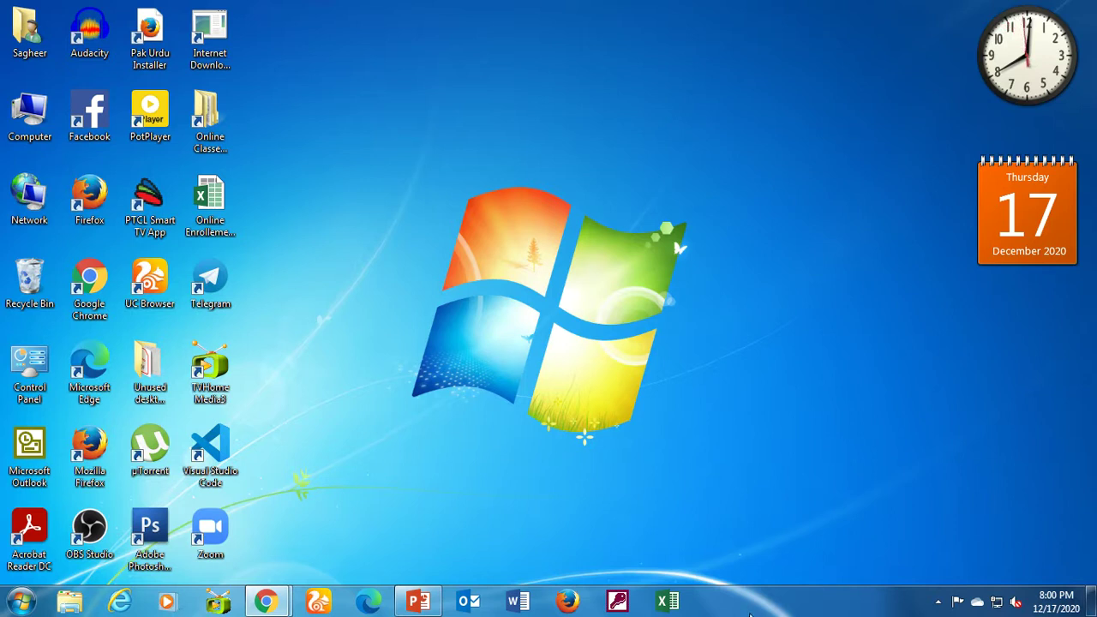
# Unlock the taskbar and relocate it to the left edge of the desktop
pyautogui.rightClick(813, 607)
pyautogui.click(865, 581)
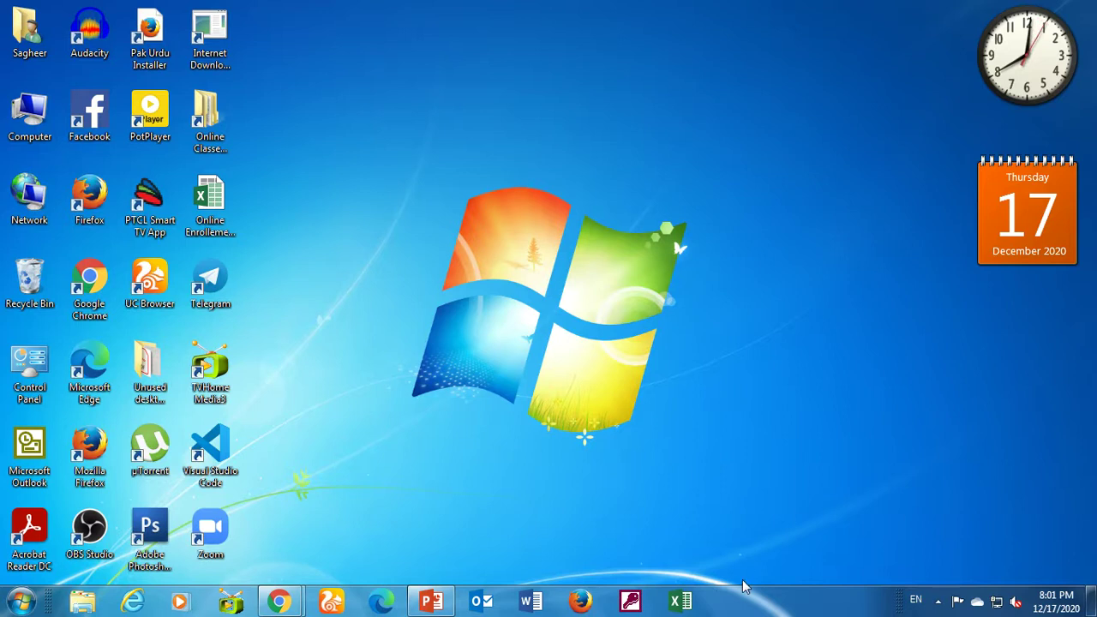
pyautogui.moveTo(737, 613); pyautogui.dragTo(706, 597)
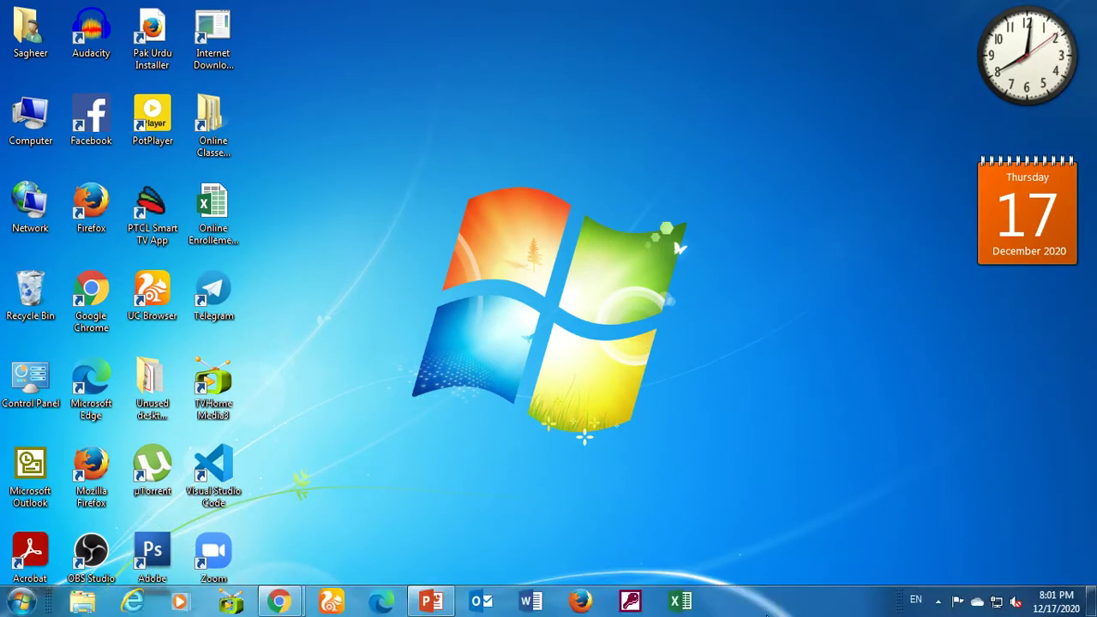
pyautogui.moveTo(765, 613); pyautogui.dragTo(121, 448)
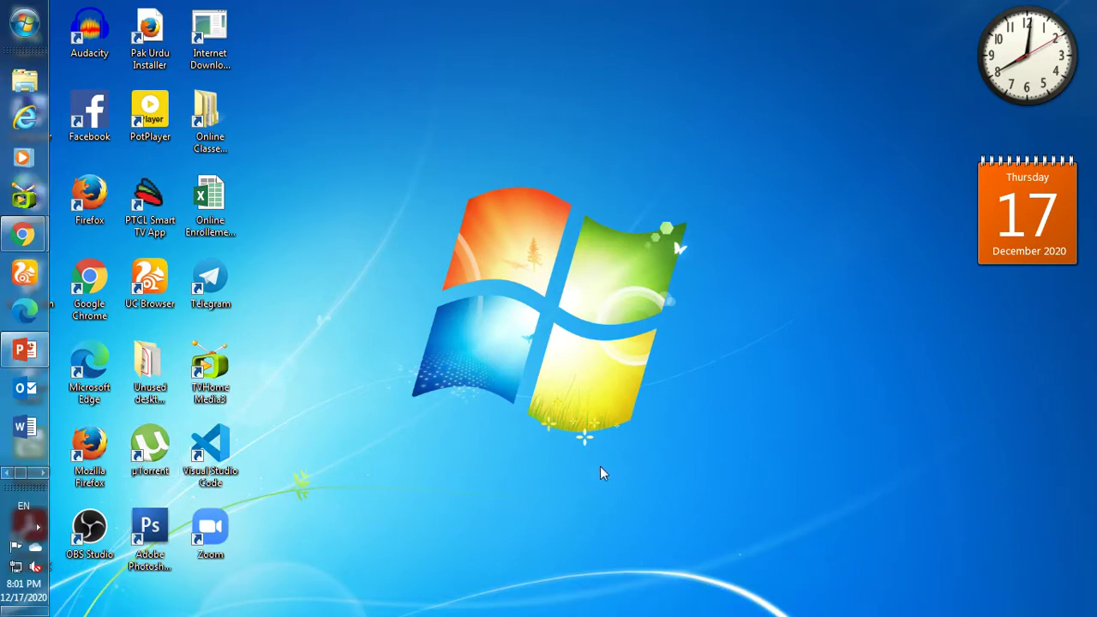
# Try the vertical taskbar by opening Windows Explorer and the Internet Explorer jump list, and close the Explorer window
pyautogui.click(24, 80)
pyautogui.rightClick(24, 116)
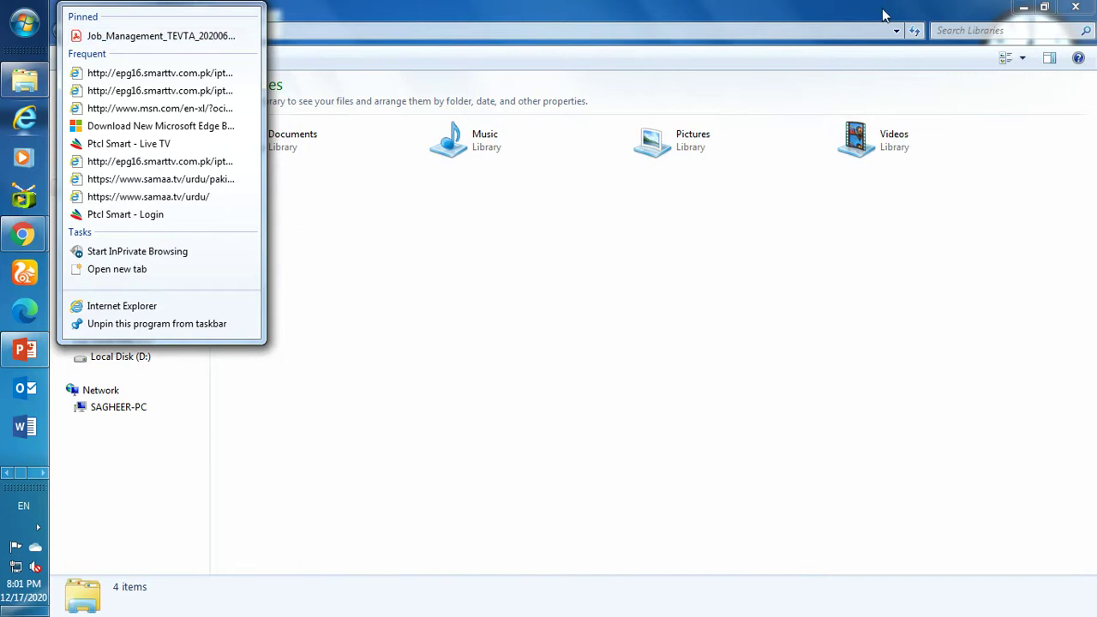
pyautogui.click(1079, 10)
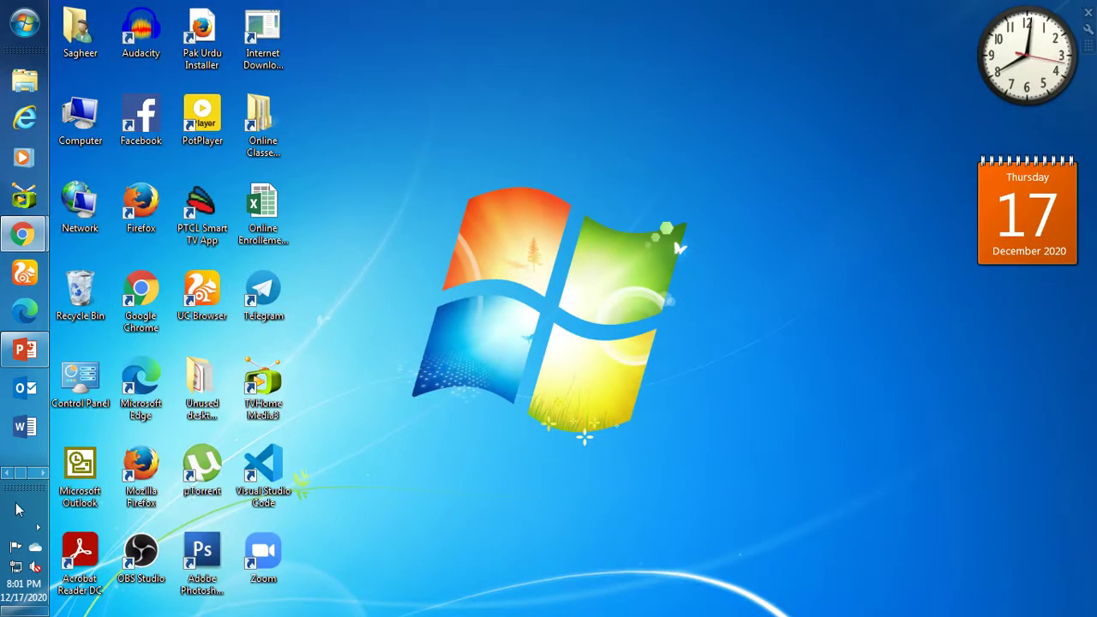
# Move the taskbar back to the bottom edge of the desktop and lock it
pyautogui.moveTo(19, 510); pyautogui.dragTo(445, 563)
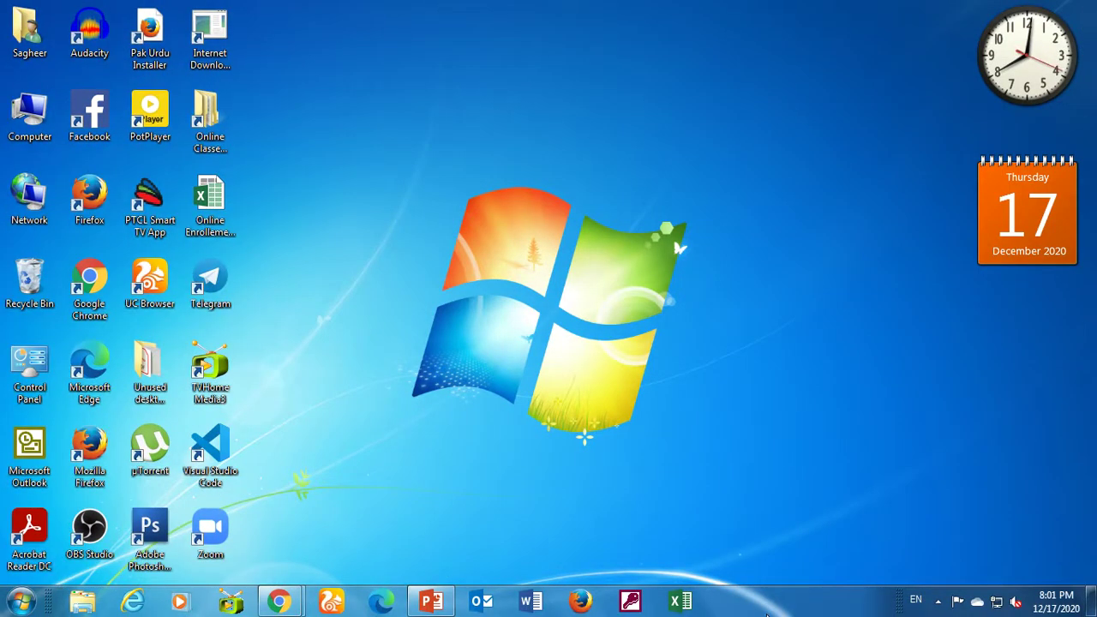
pyautogui.rightClick(767, 605)
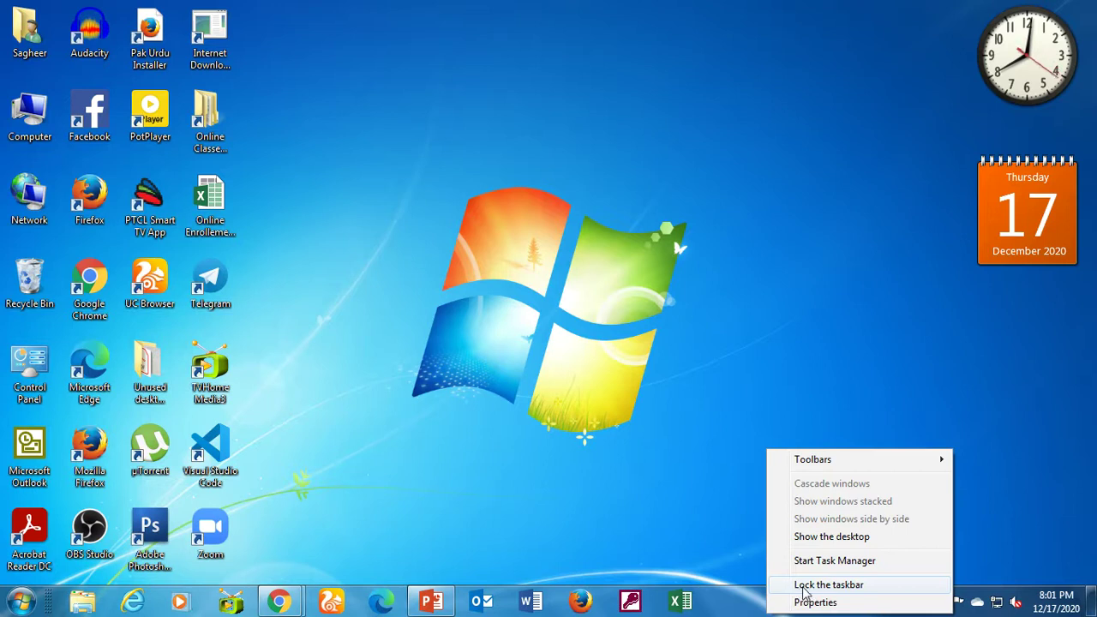
pyautogui.click(804, 586)
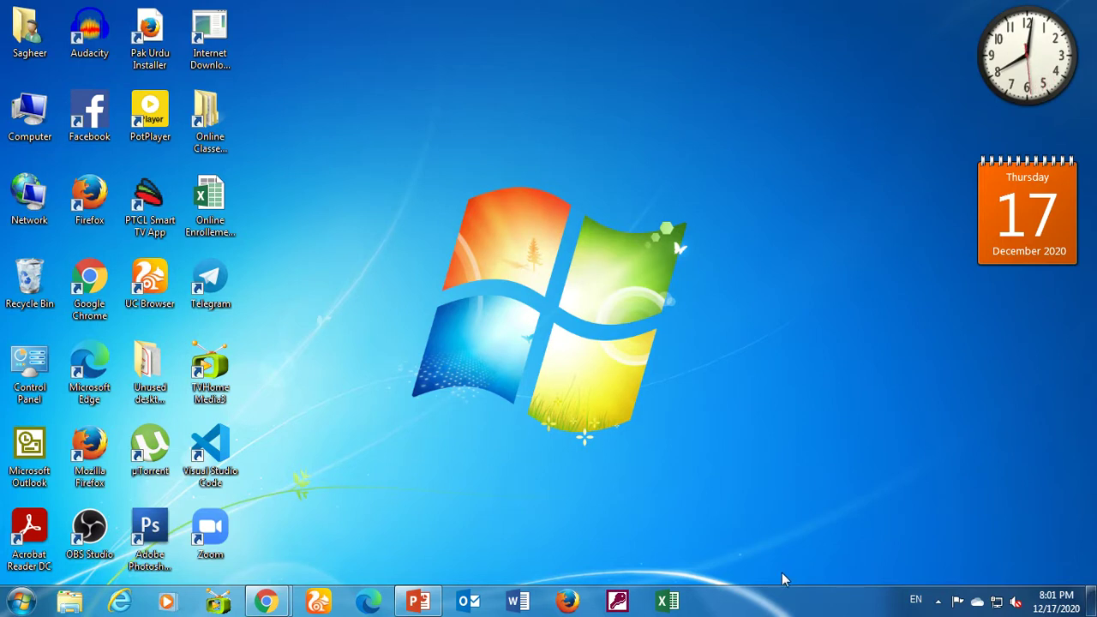
# Turn on Auto-hide the taskbar in the Taskbar and Start Menu Properties and apply the change
pyautogui.rightClick(848, 607)
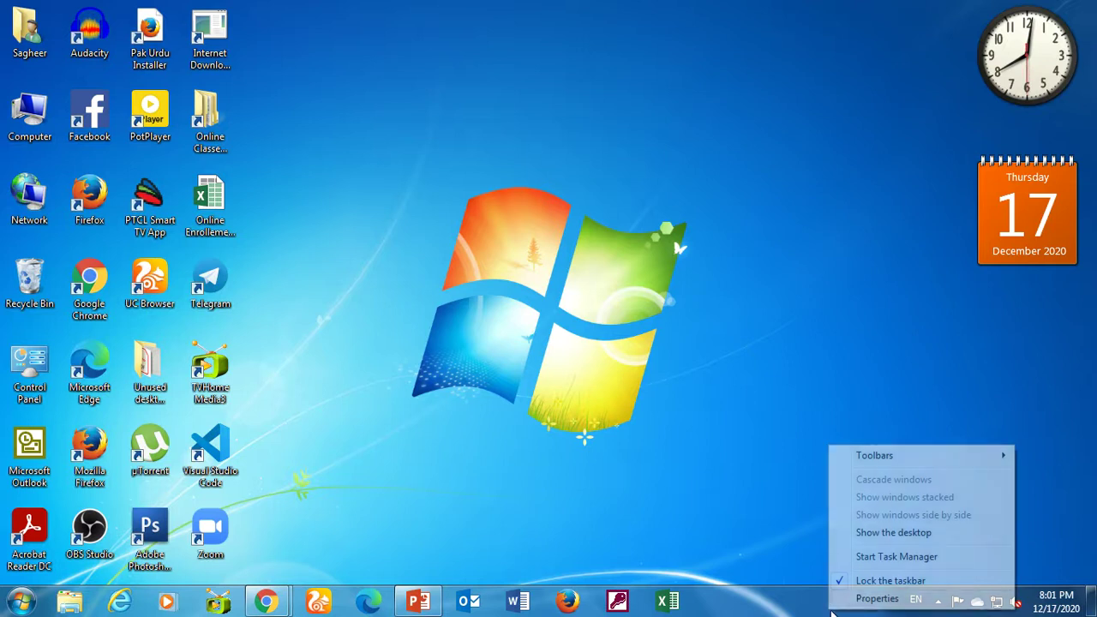
pyautogui.click(876, 599)
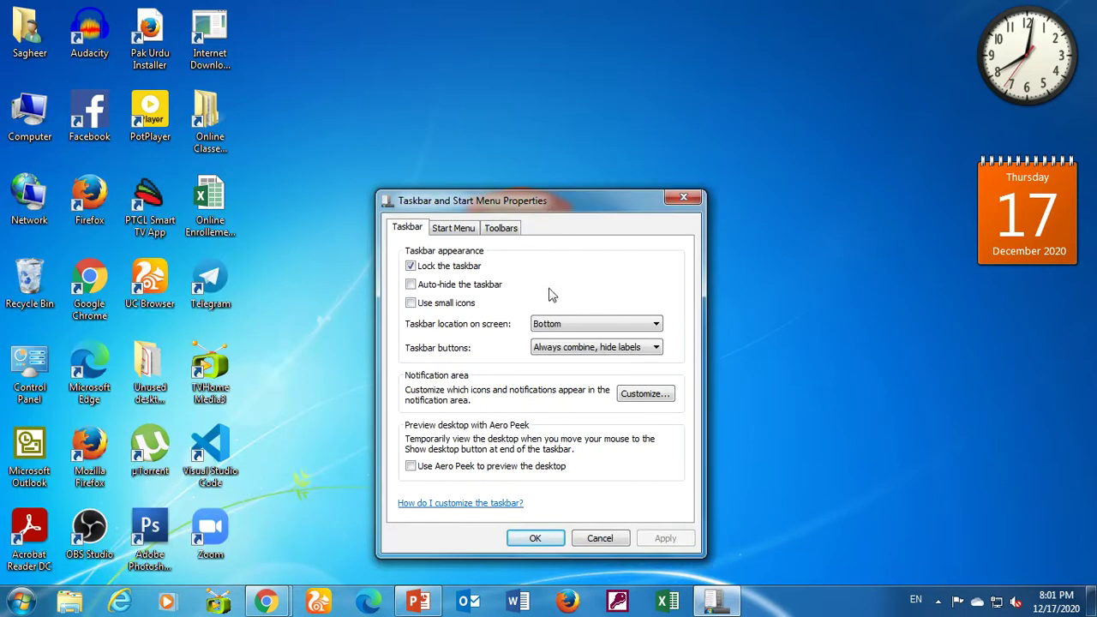
pyautogui.click(419, 288)
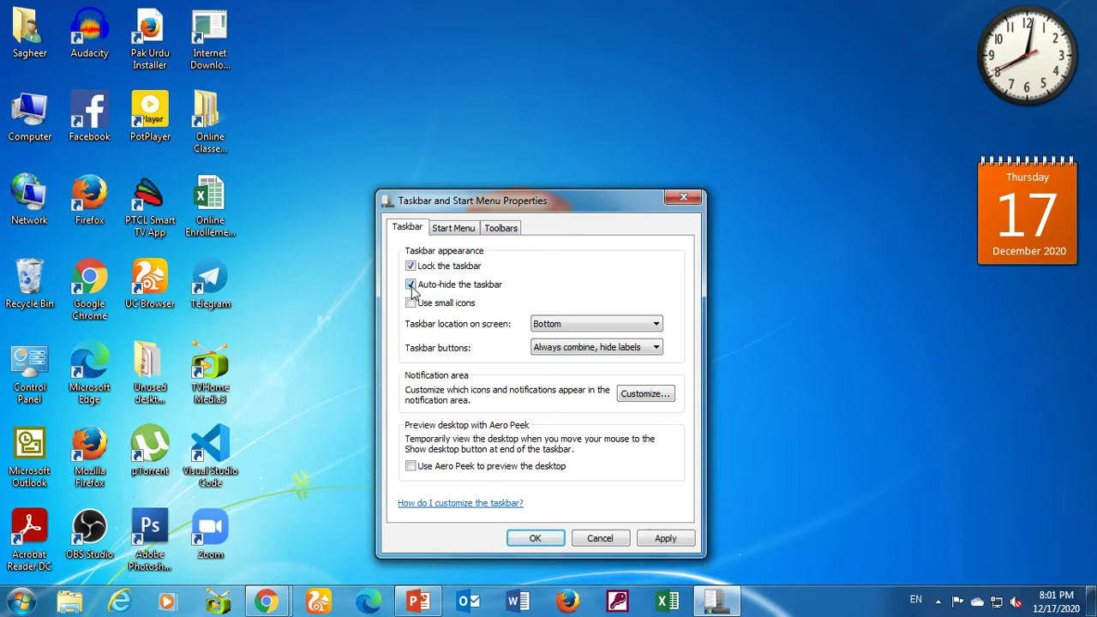
pyautogui.click(534, 538)
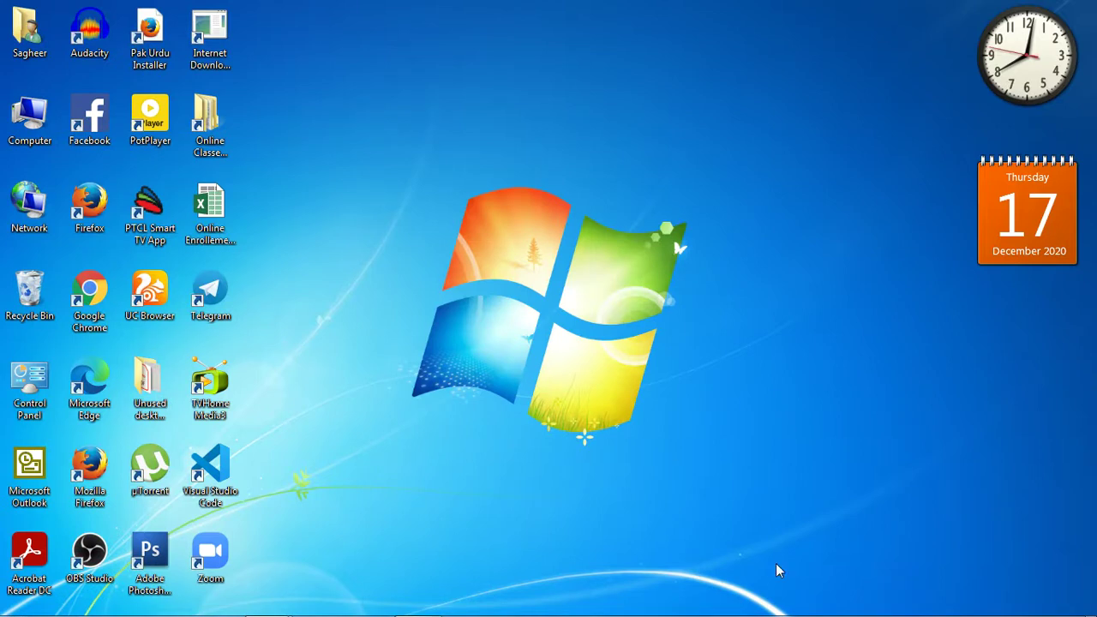
# Look through the Start Menu and Toolbars settings in the taskbar properties and cancel the dialog
pyautogui.rightClick(791, 606)
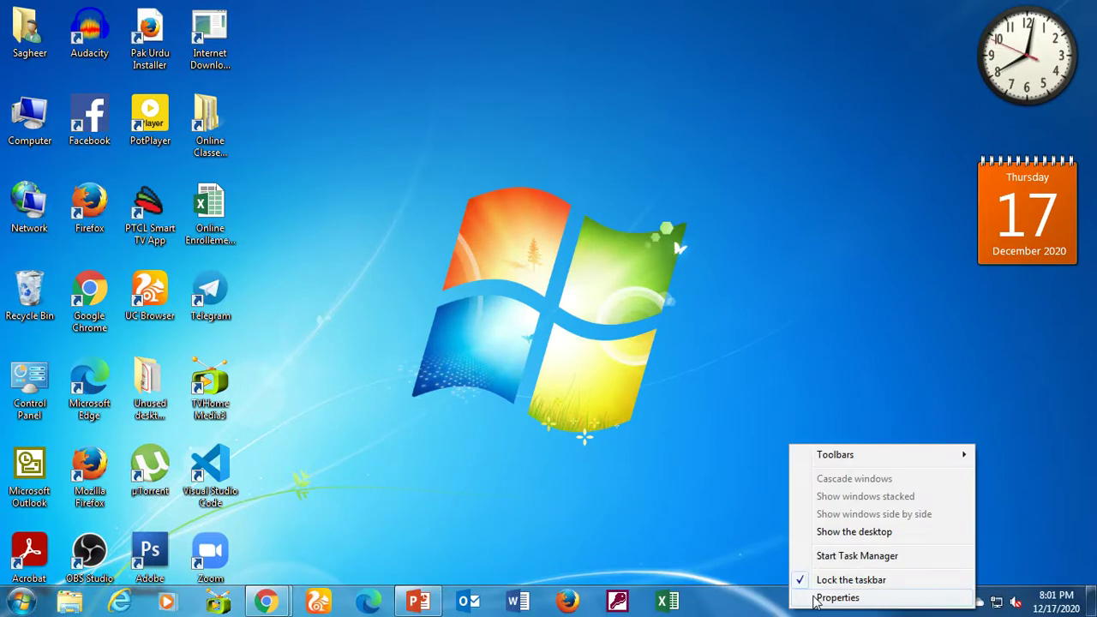
pyautogui.click(819, 597)
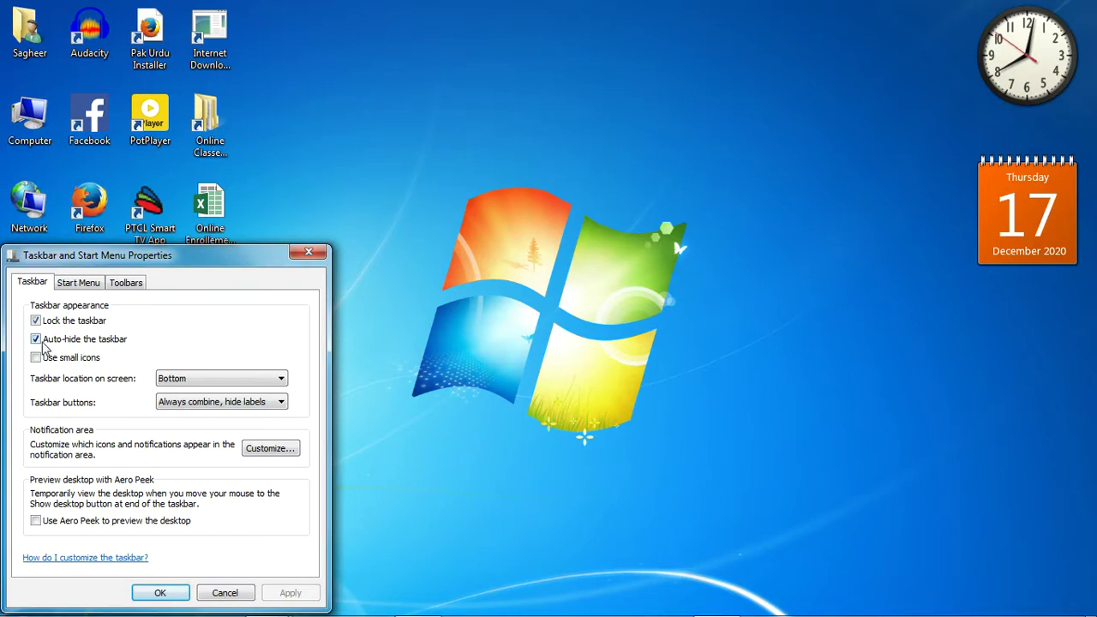
pyautogui.click(35, 339)
pyautogui.moveTo(221, 271); pyautogui.dragTo(585, 73)
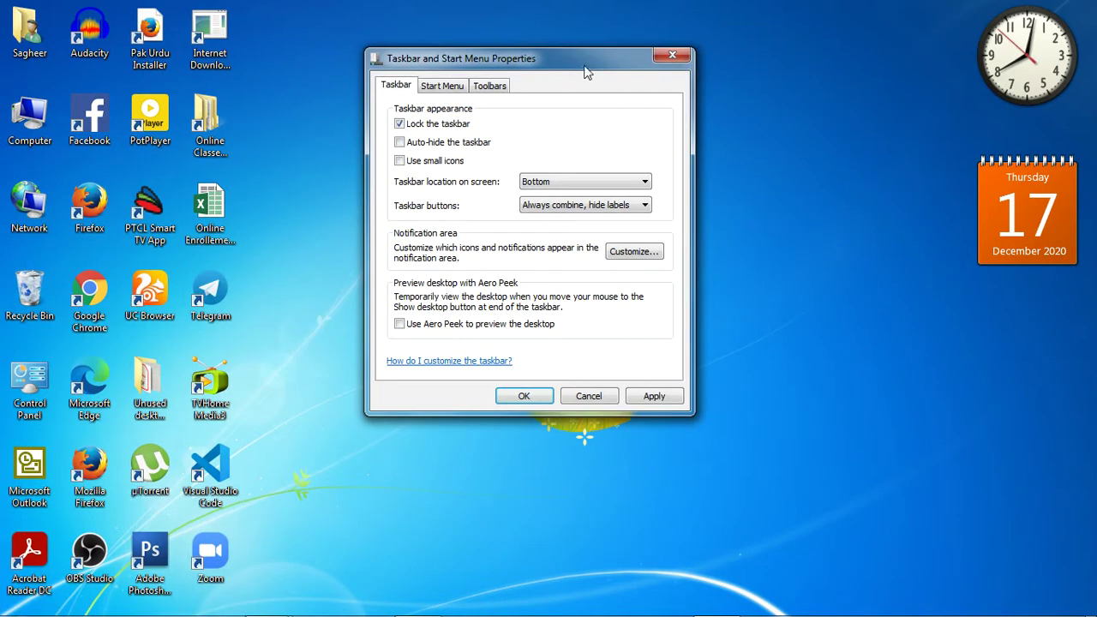
pyautogui.click(439, 87)
pyautogui.click(501, 86)
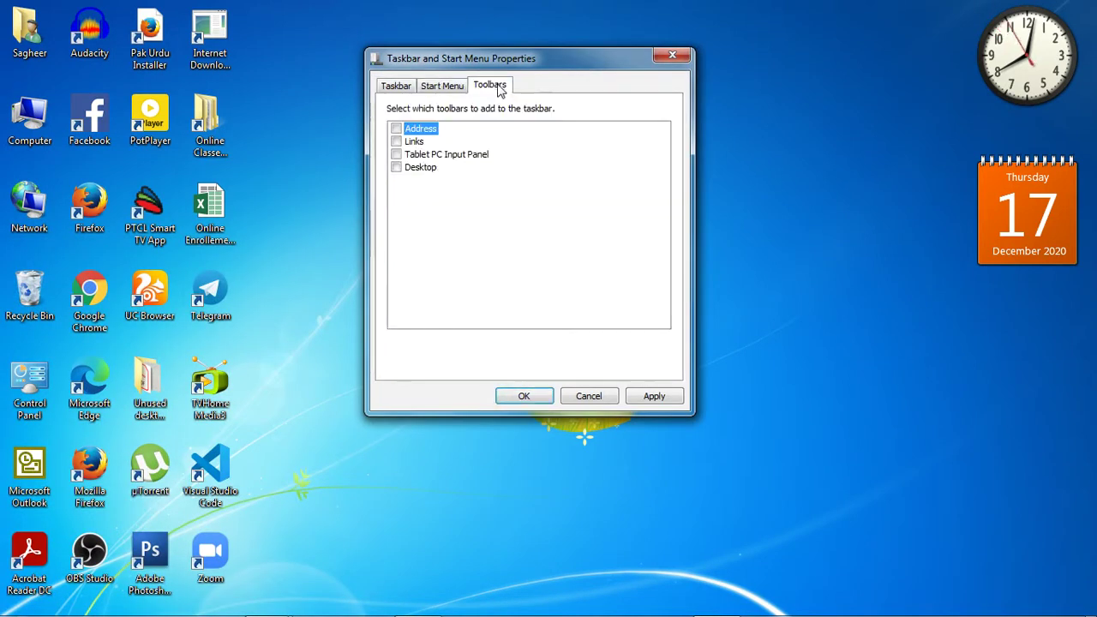
pyautogui.click(442, 84)
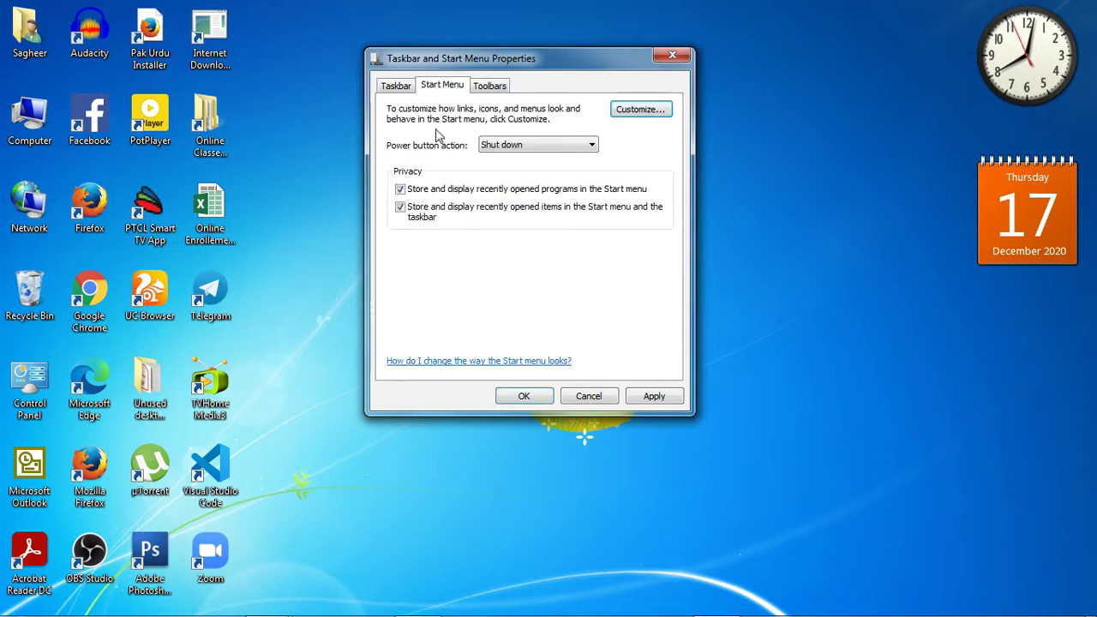
pyautogui.click(398, 89)
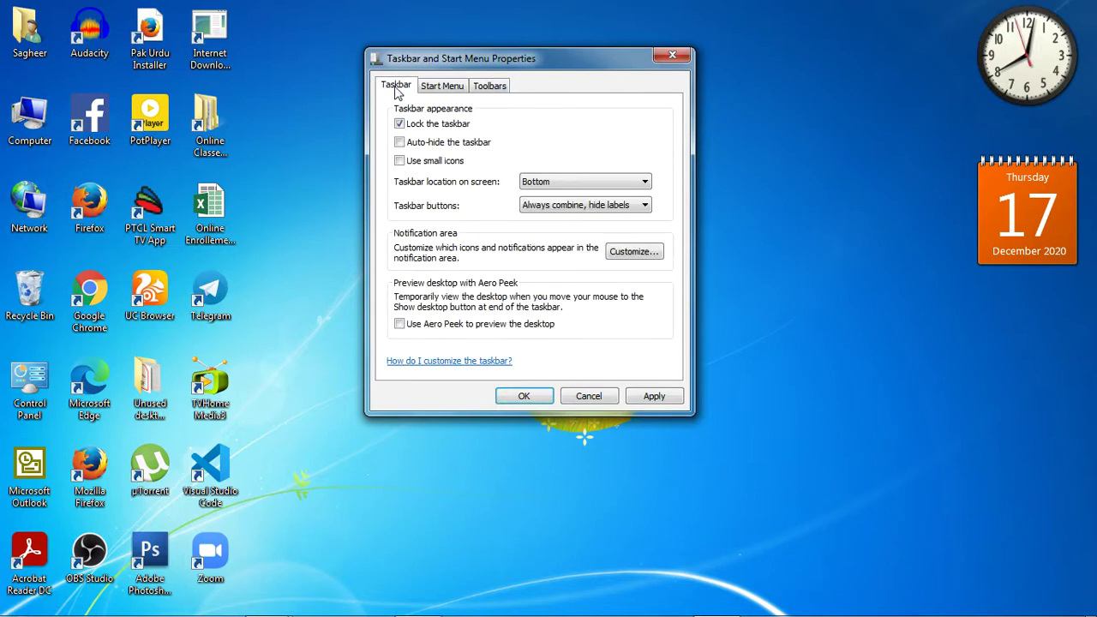
pyautogui.click(606, 400)
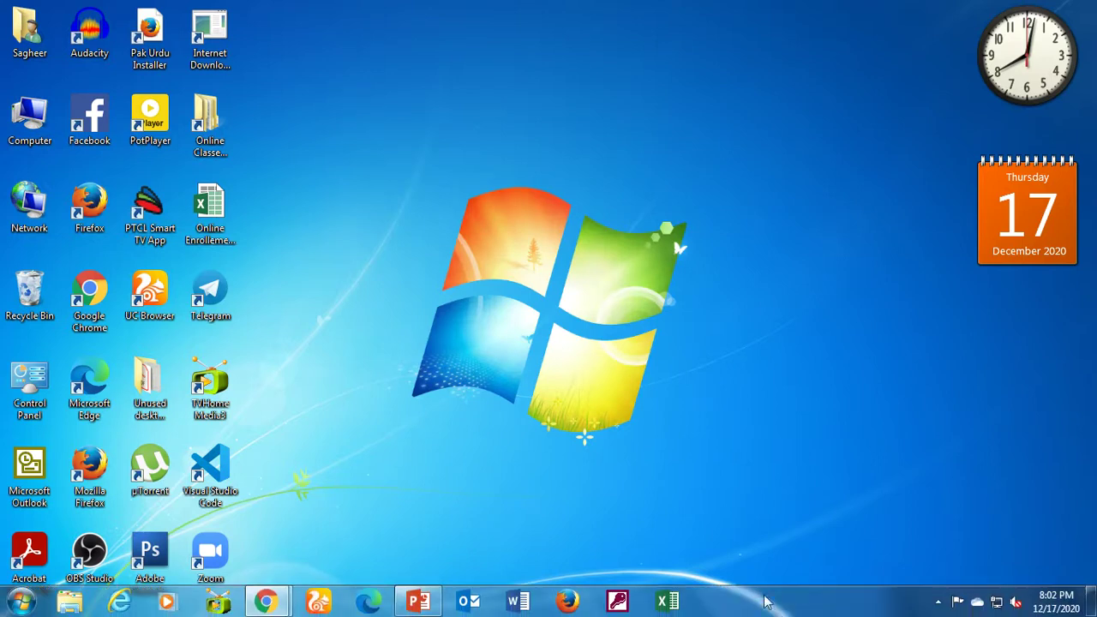
# Turn off Auto-hide the taskbar in the taskbar properties, apply the change and close the dialog
pyautogui.rightClick(761, 602)
pyautogui.click(798, 593)
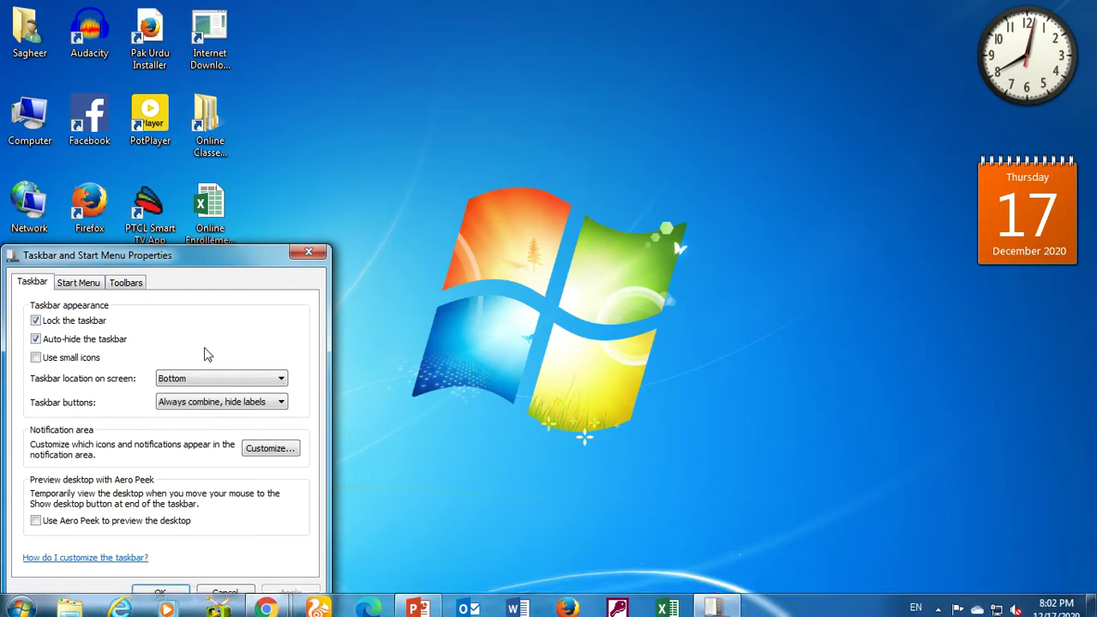
pyautogui.click(35, 338)
pyautogui.click(300, 587)
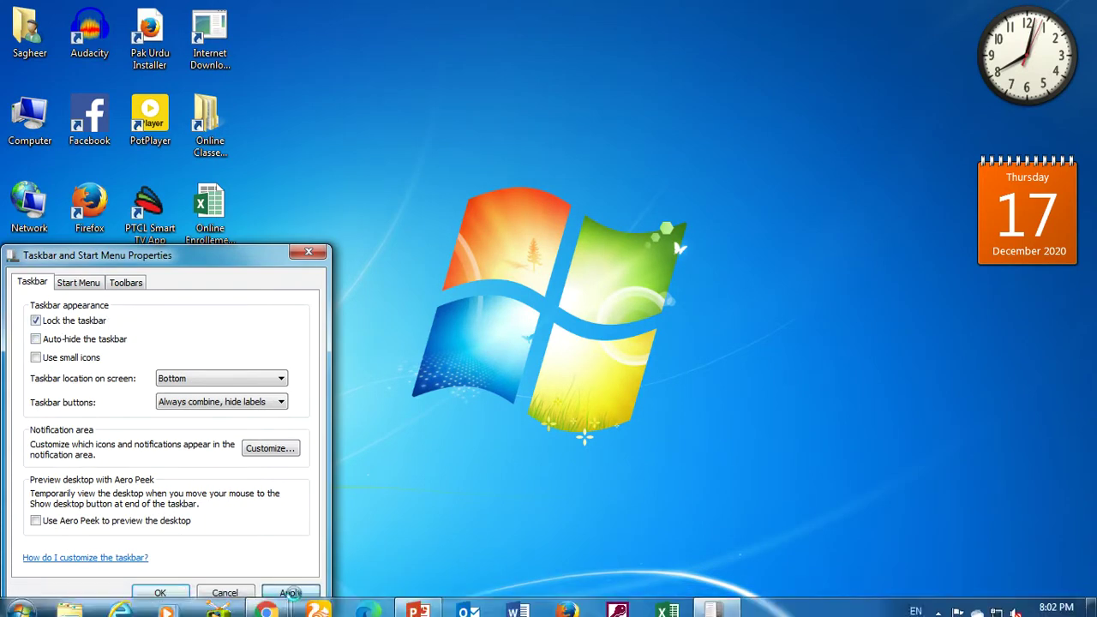
pyautogui.click(162, 566)
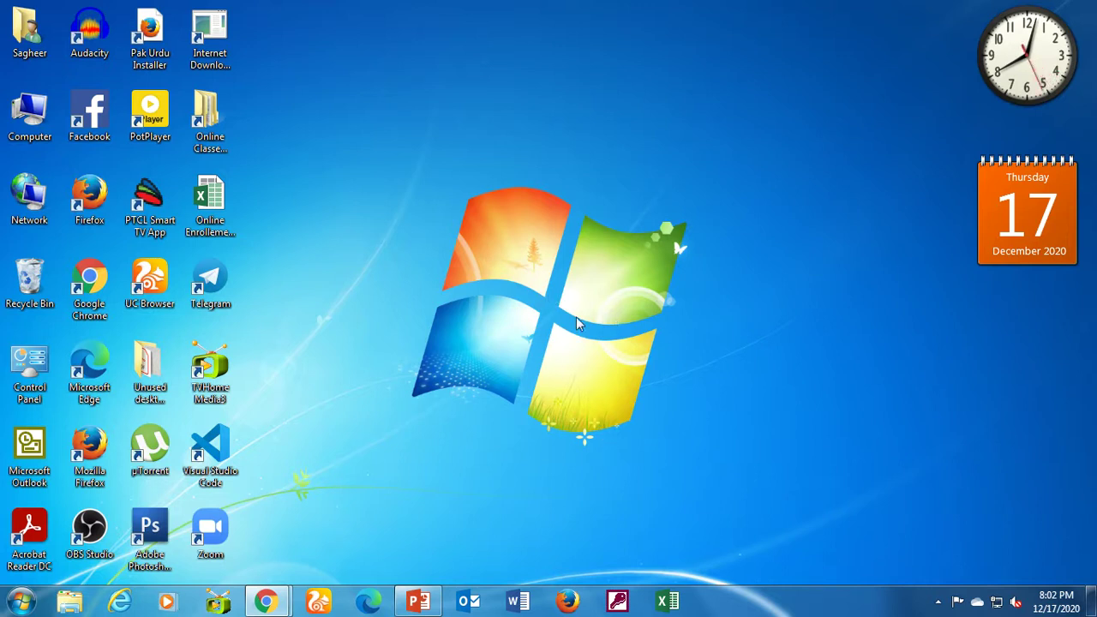
# Set the first Landscapes picture as the only desktop background in Personalization, save the changes and minimize the window
pyautogui.rightClick(737, 250)
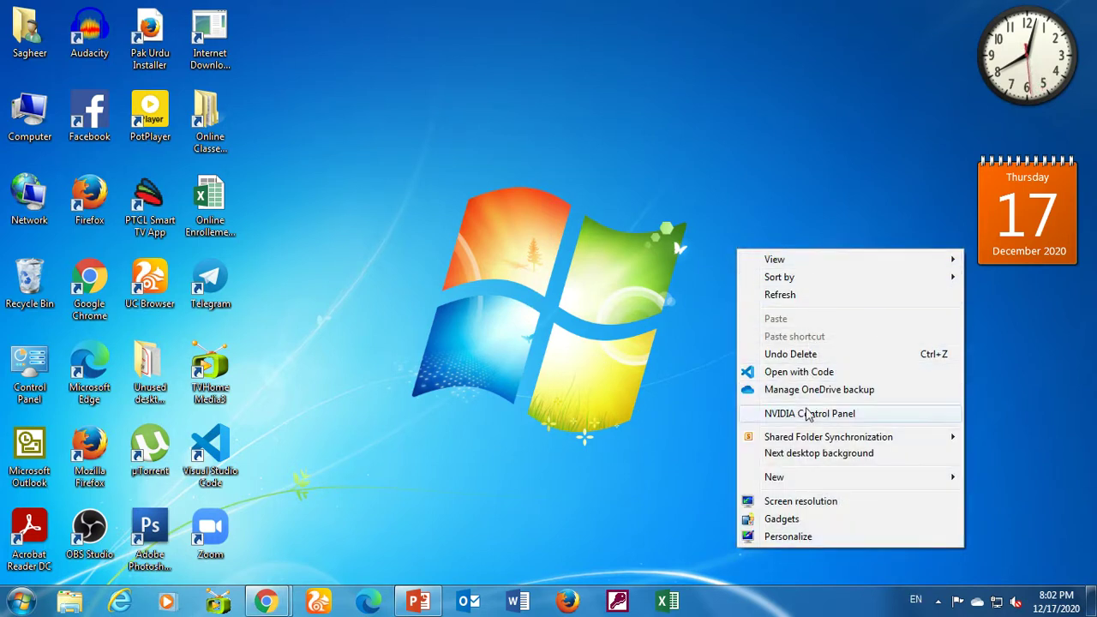
pyautogui.click(816, 541)
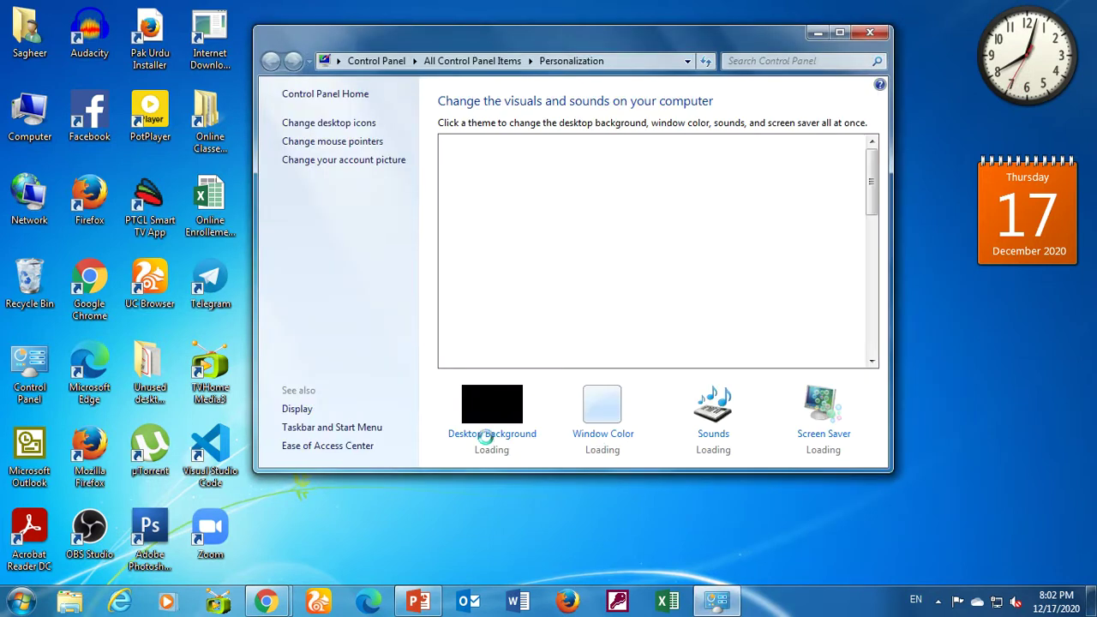
pyautogui.click(840, 31)
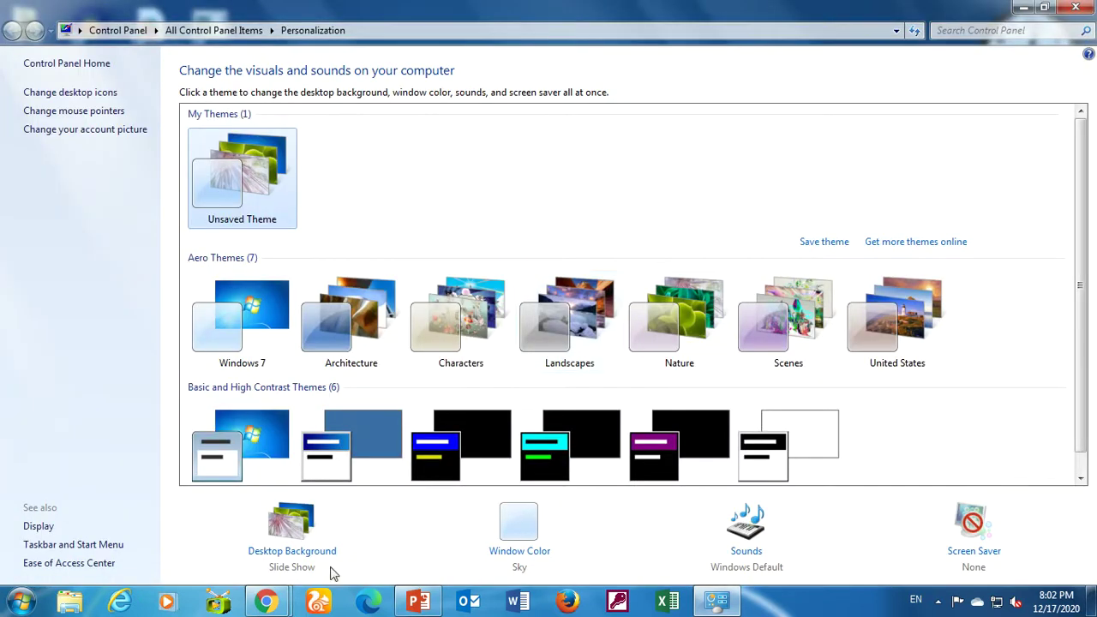
pyautogui.click(292, 551)
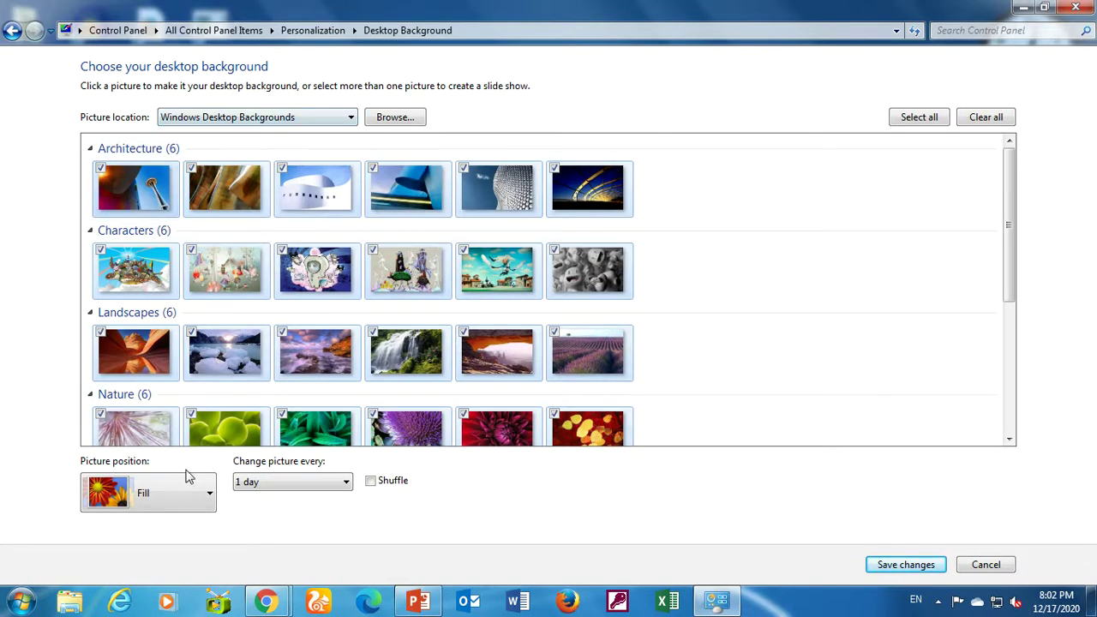
pyautogui.click(125, 504)
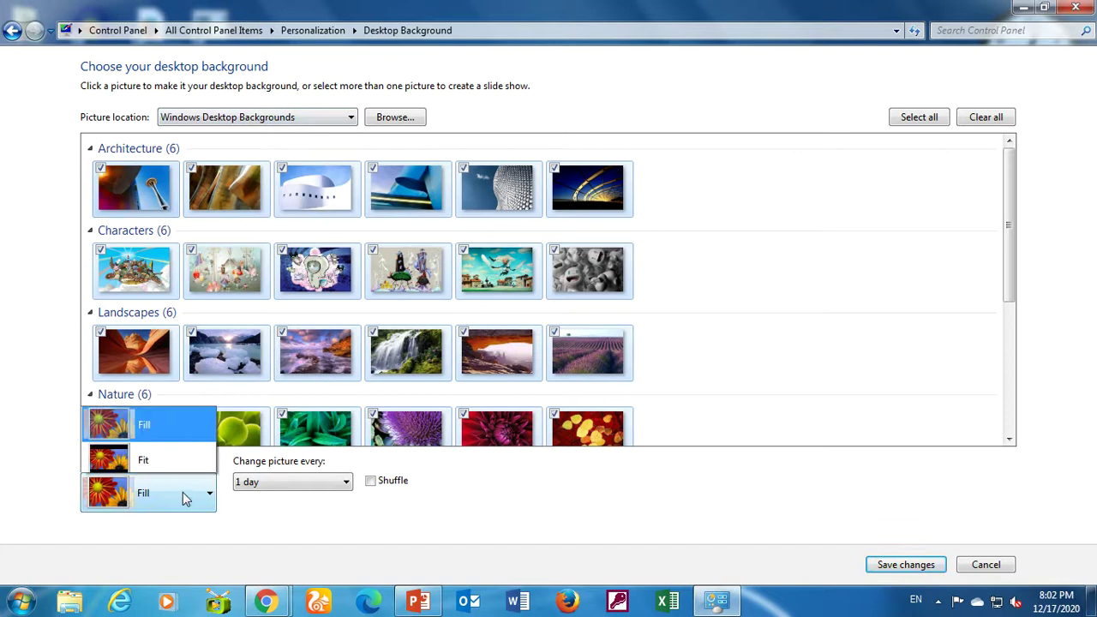
pyautogui.click(301, 534)
pyautogui.click(140, 365)
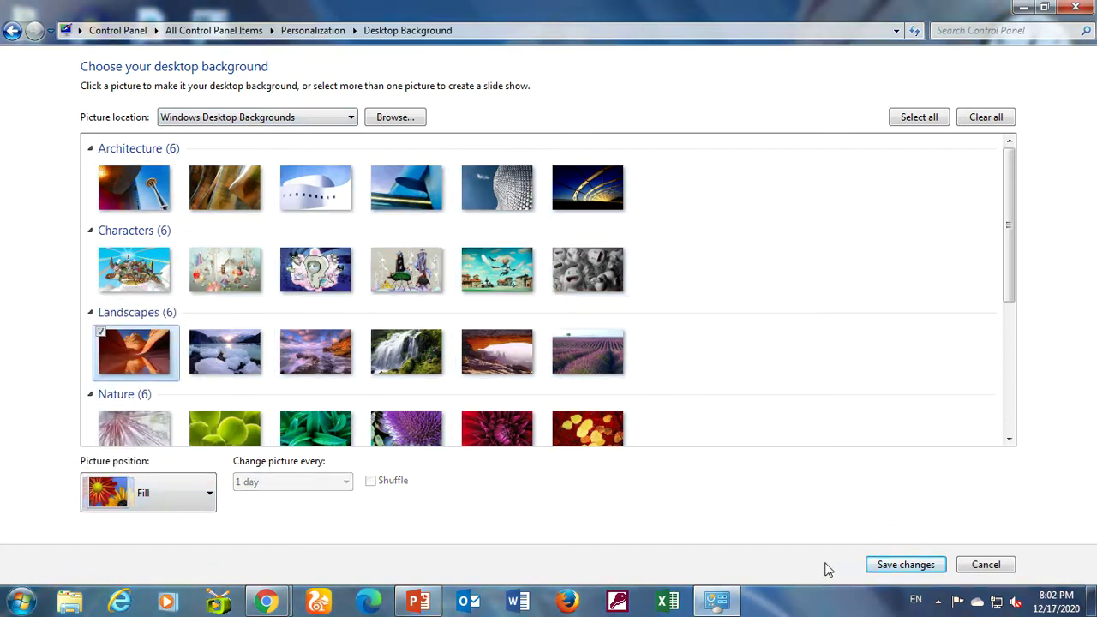
pyautogui.click(891, 568)
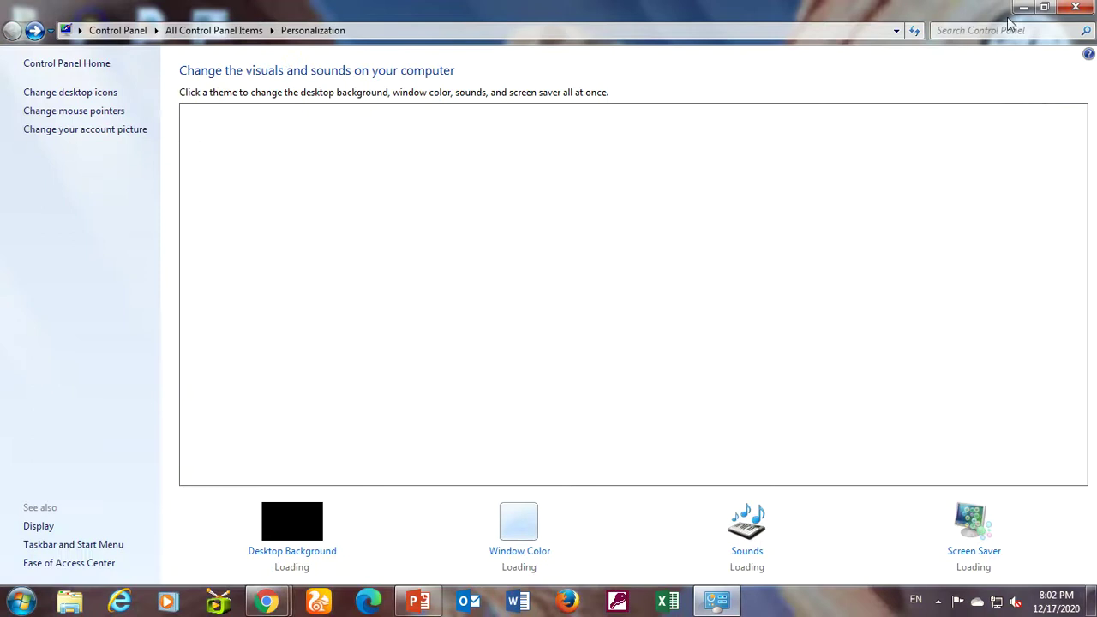
pyautogui.click(1023, 8)
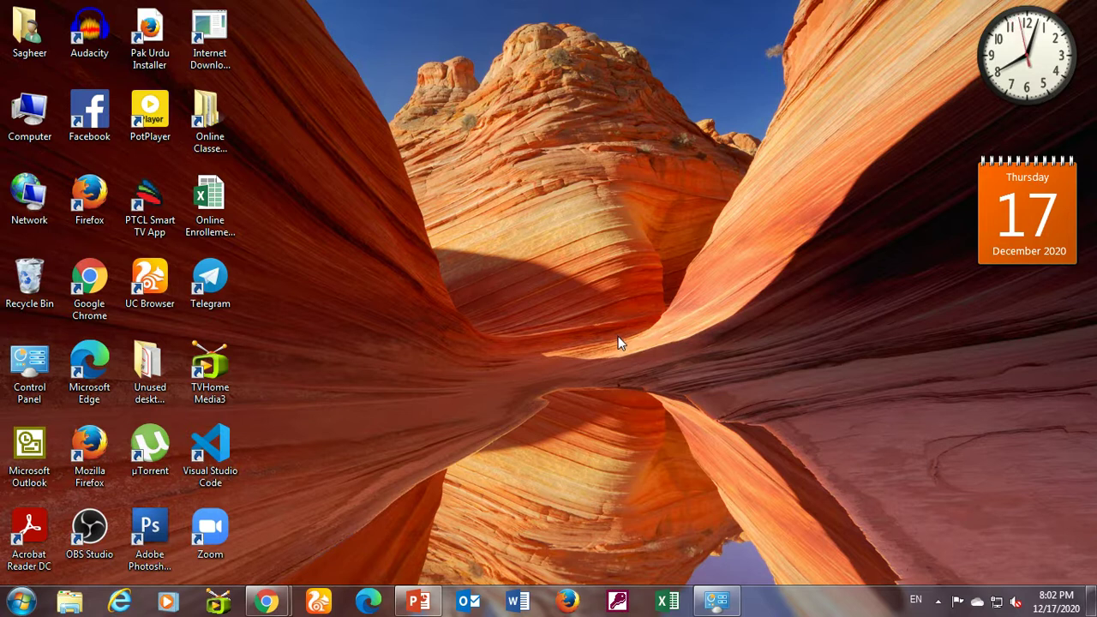
# Open the Screen Saver settings from Personalization and try the 3D Text, Photos and Mystify screen savers
pyautogui.rightClick(587, 295)
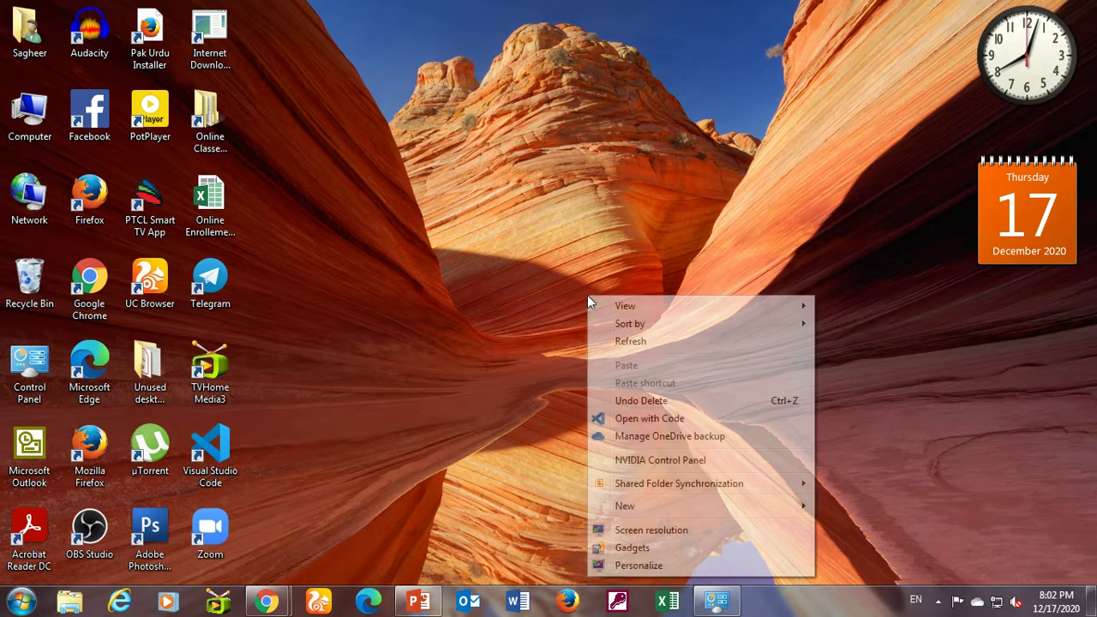
pyautogui.click(664, 565)
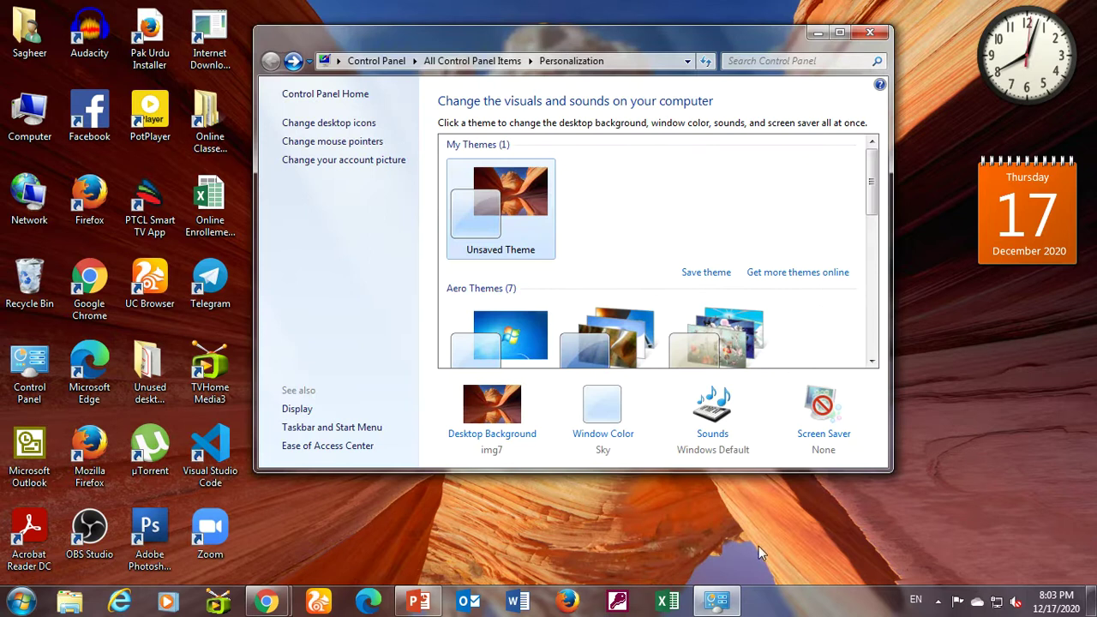
pyautogui.click(836, 439)
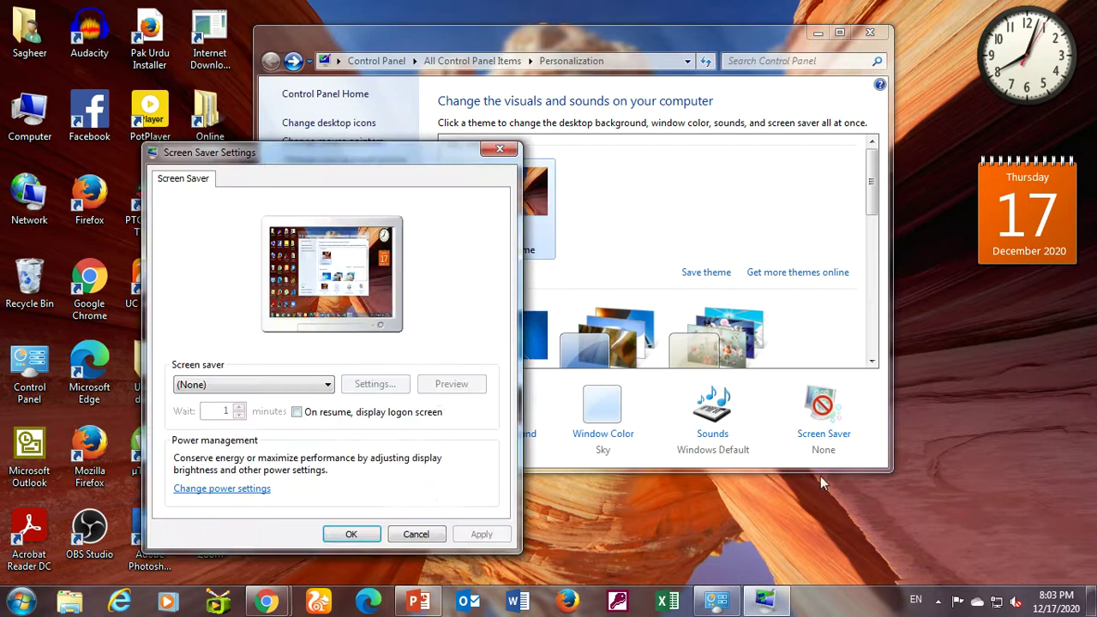
pyautogui.click(304, 386)
pyautogui.click(263, 419)
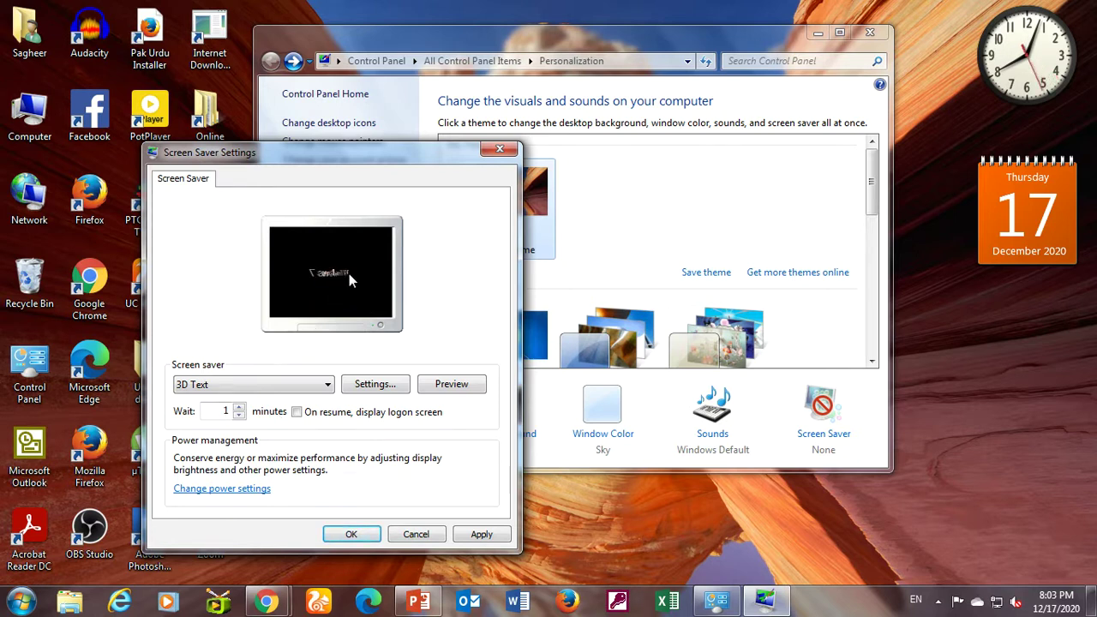
pyautogui.click(311, 385)
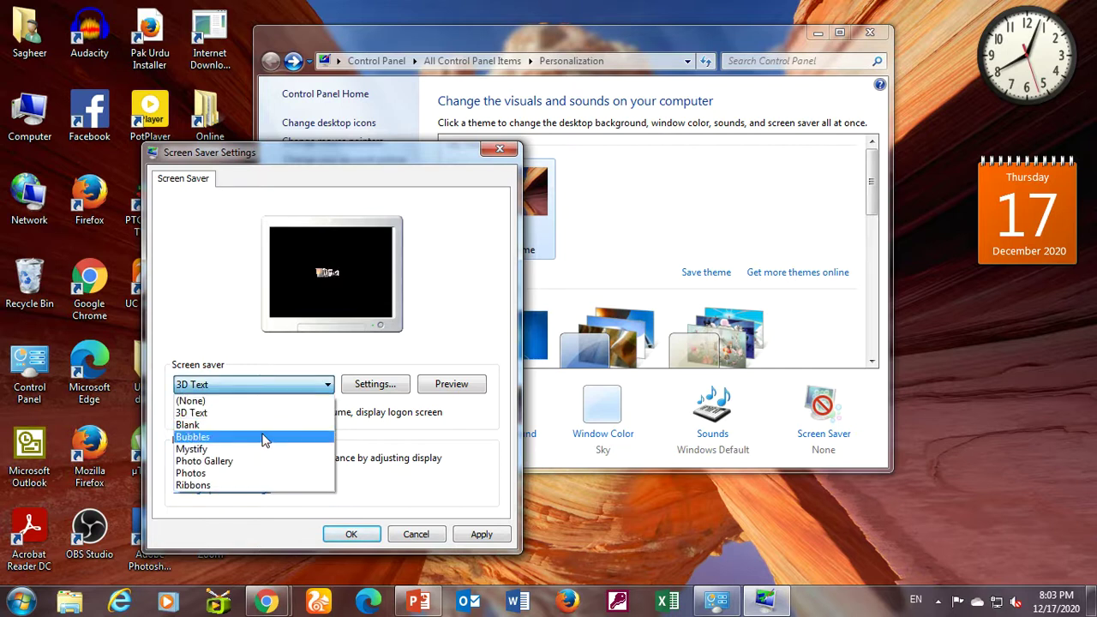
pyautogui.click(264, 478)
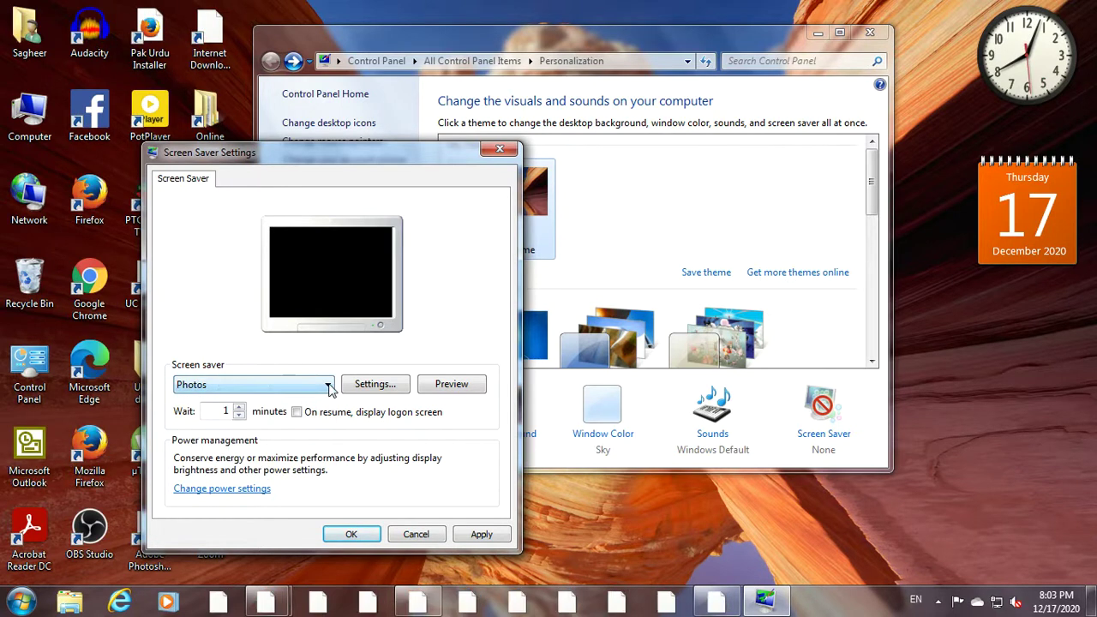
pyautogui.click(331, 384)
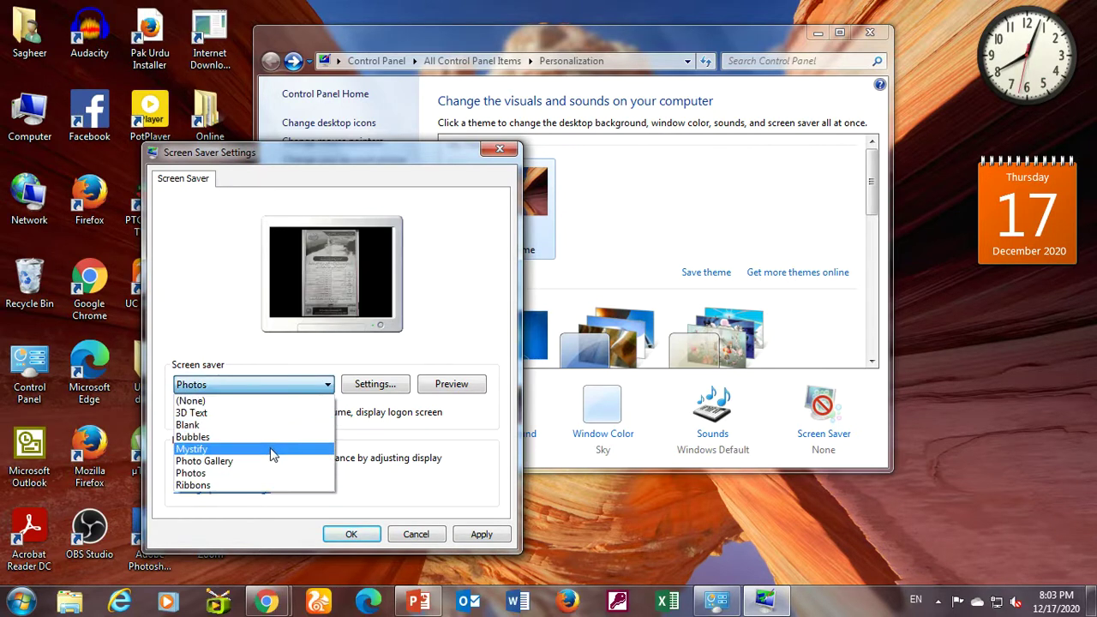
pyautogui.click(271, 453)
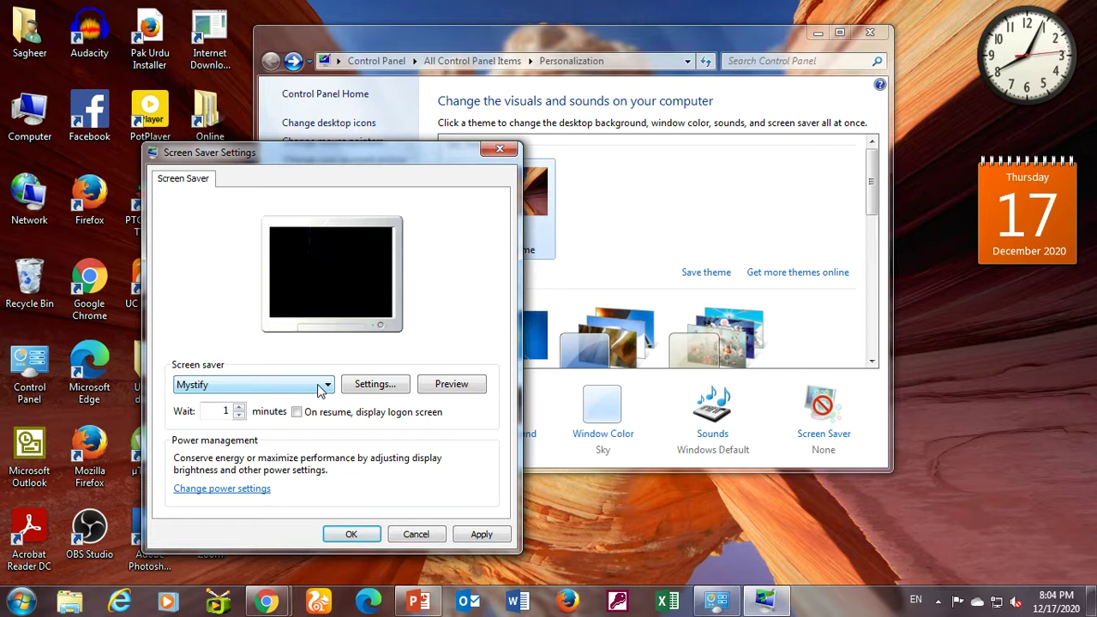
# Set the screen saver to (None), apply it and close the Screen Saver Settings
pyautogui.click(307, 387)
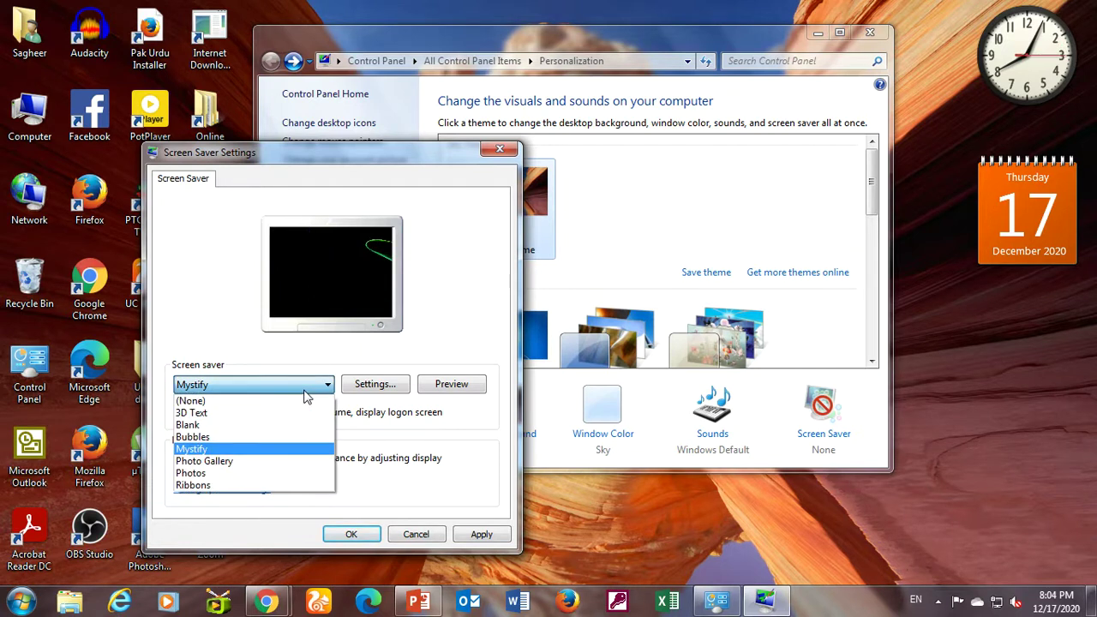
pyautogui.click(306, 400)
pyautogui.click(481, 534)
pyautogui.click(343, 539)
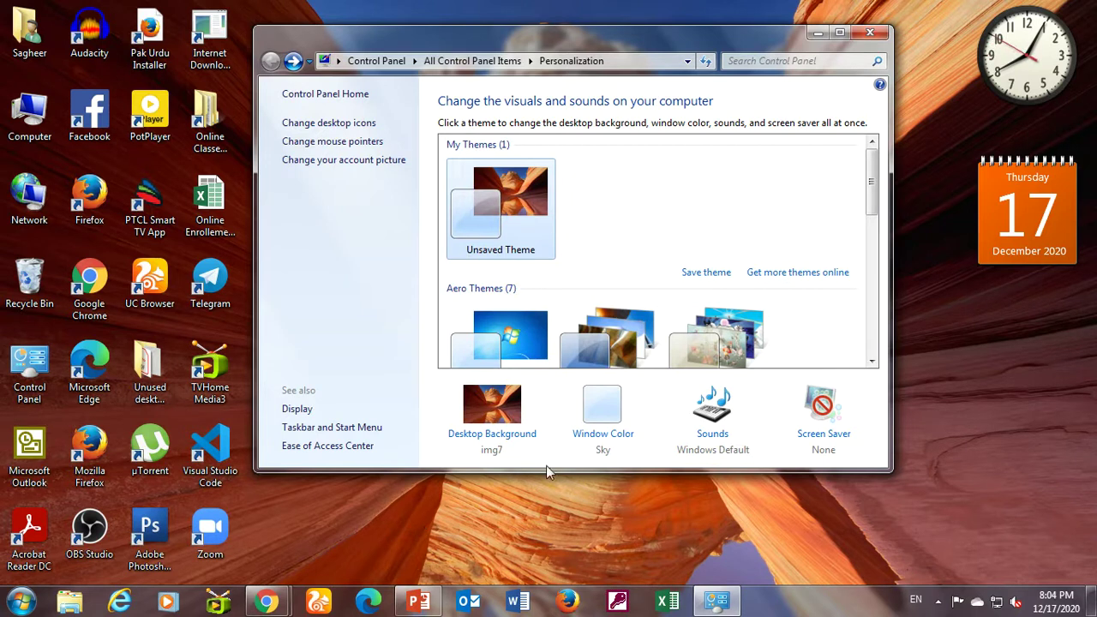
# Open the advanced appearance settings from Window Color and set Color 1 of the Desktop item to bright green
pyautogui.click(585, 437)
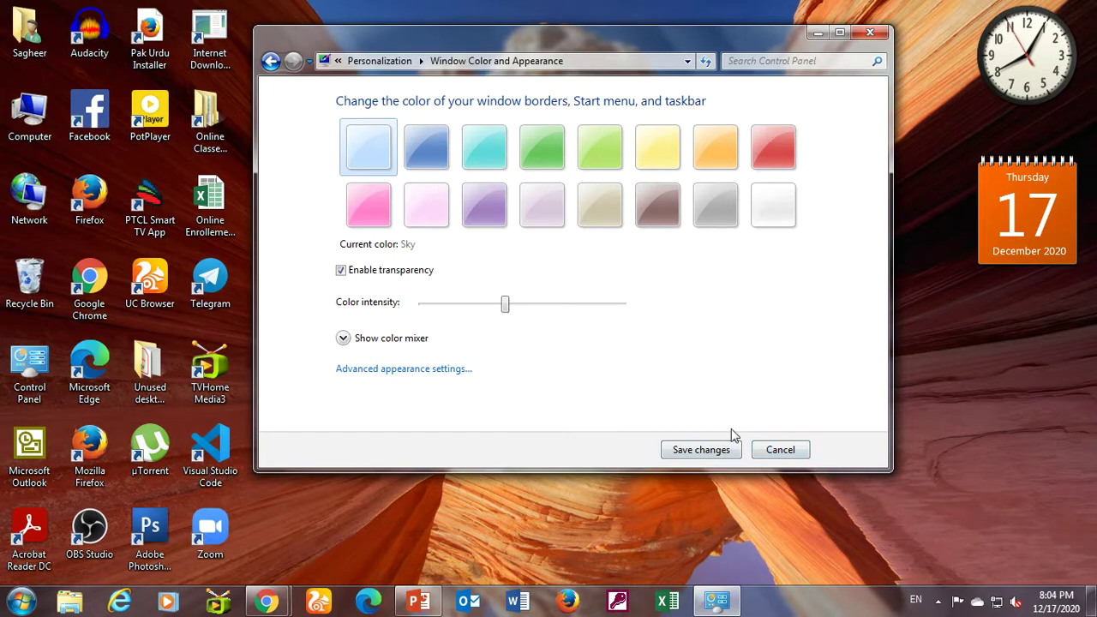
pyautogui.click(778, 449)
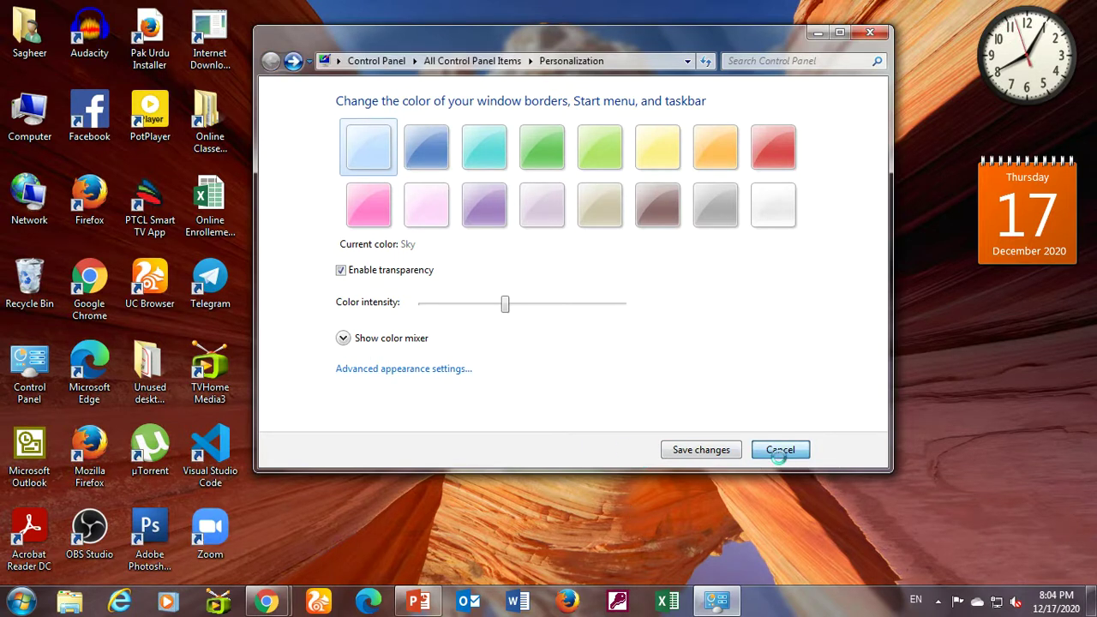
pyautogui.click(604, 438)
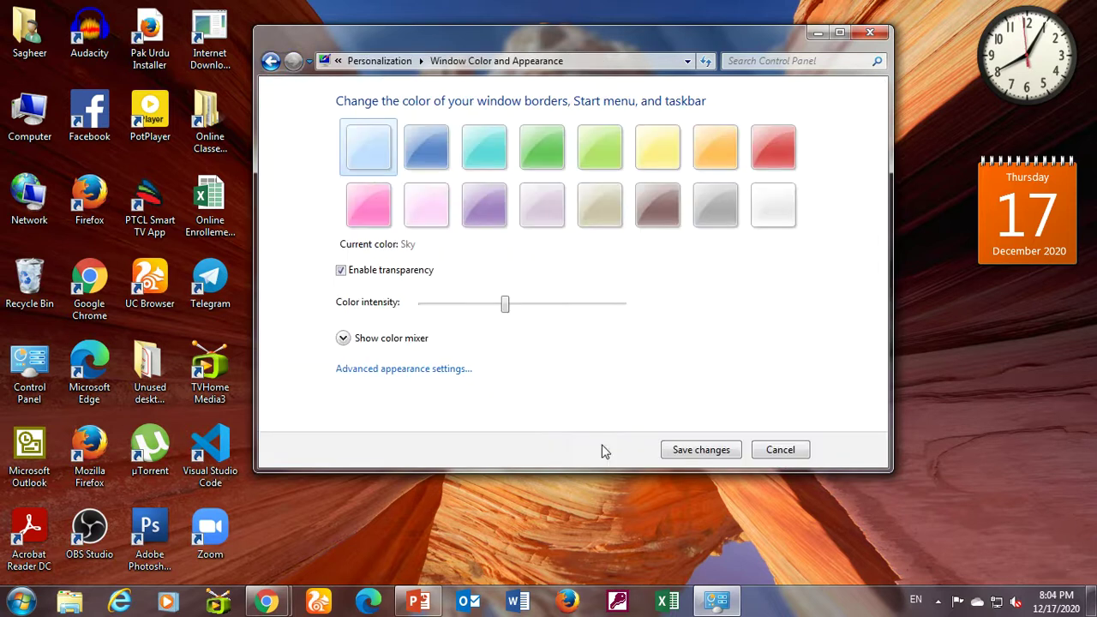
pyautogui.click(398, 373)
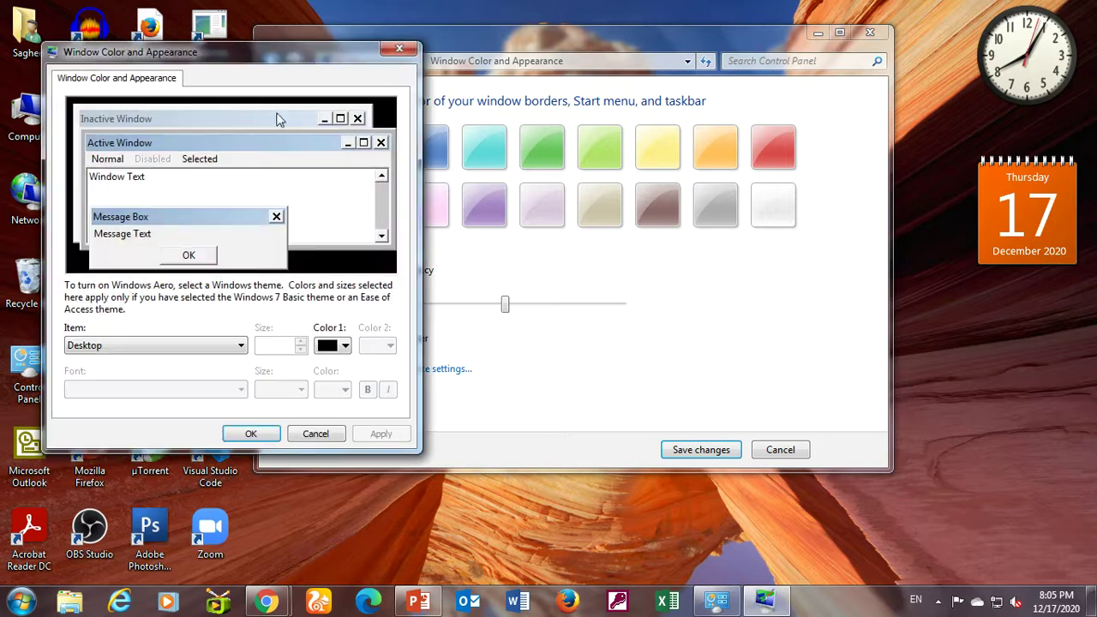
pyautogui.moveTo(286, 58); pyautogui.dragTo(718, 107)
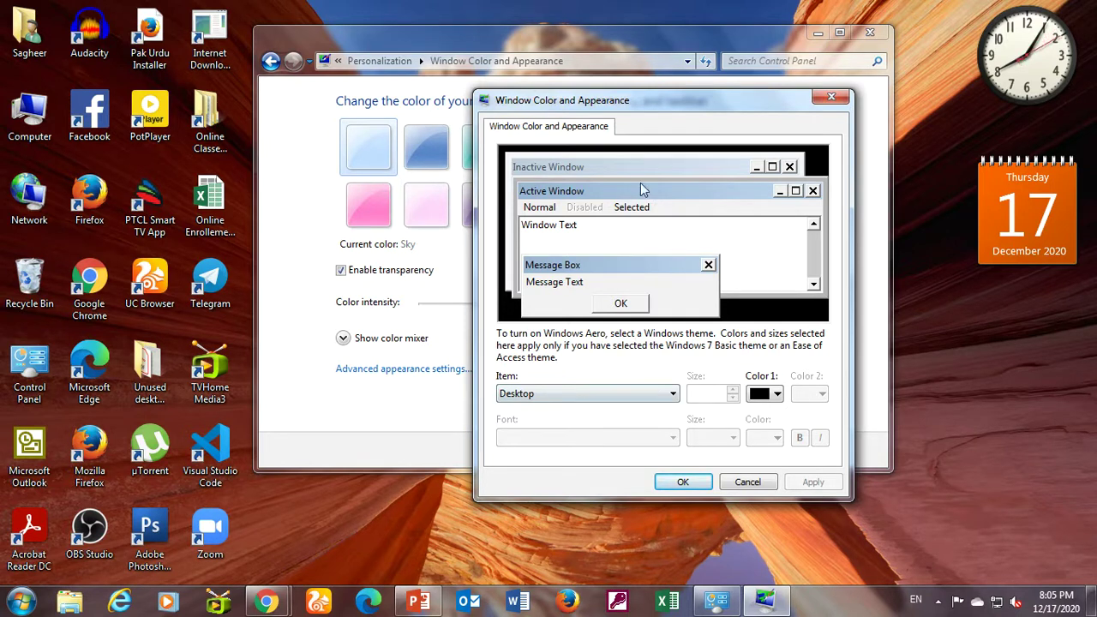
pyautogui.click(521, 397)
pyautogui.click(775, 394)
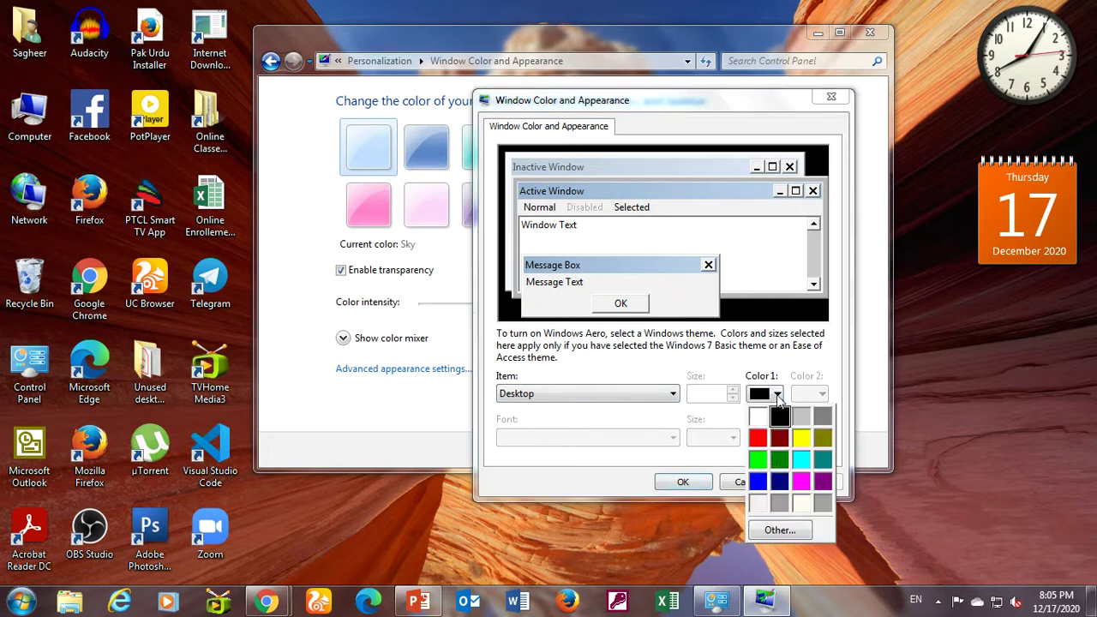
pyautogui.click(769, 468)
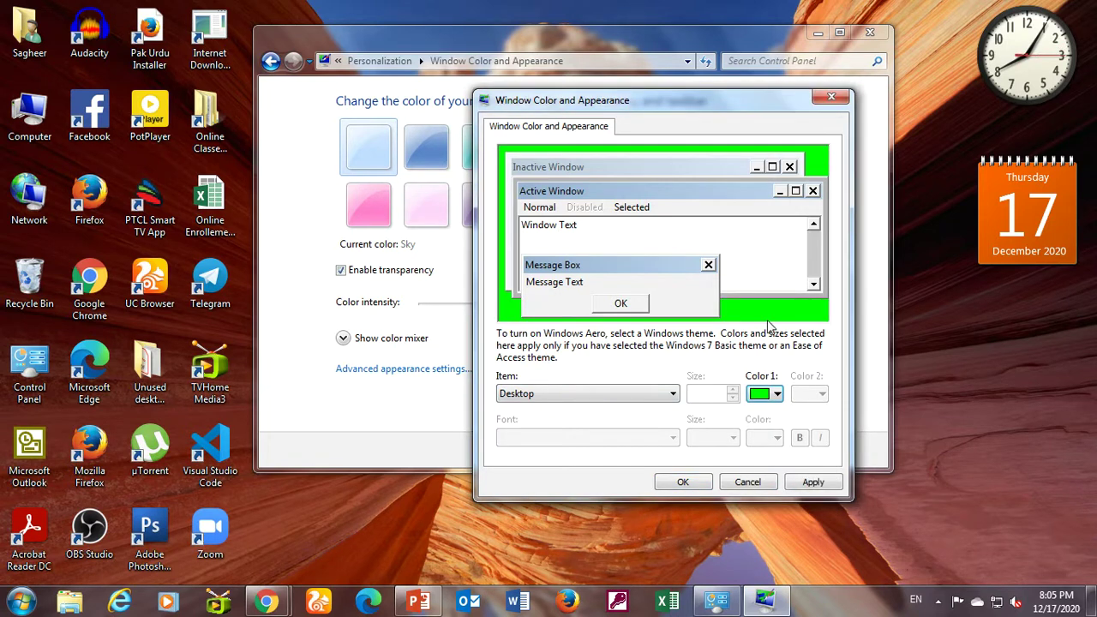
# Try red as Color 1 of the Active Title Bar, inspect the 3D Objects and Inactive Title Bar items, and cancel all window color changes
pyautogui.click(603, 270)
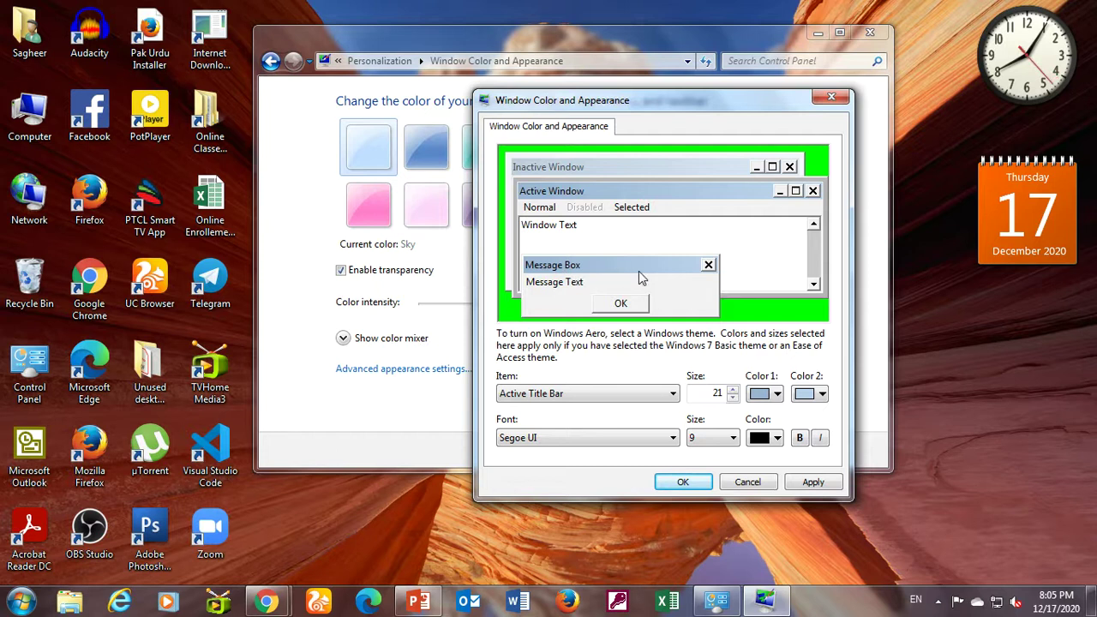
pyautogui.click(776, 393)
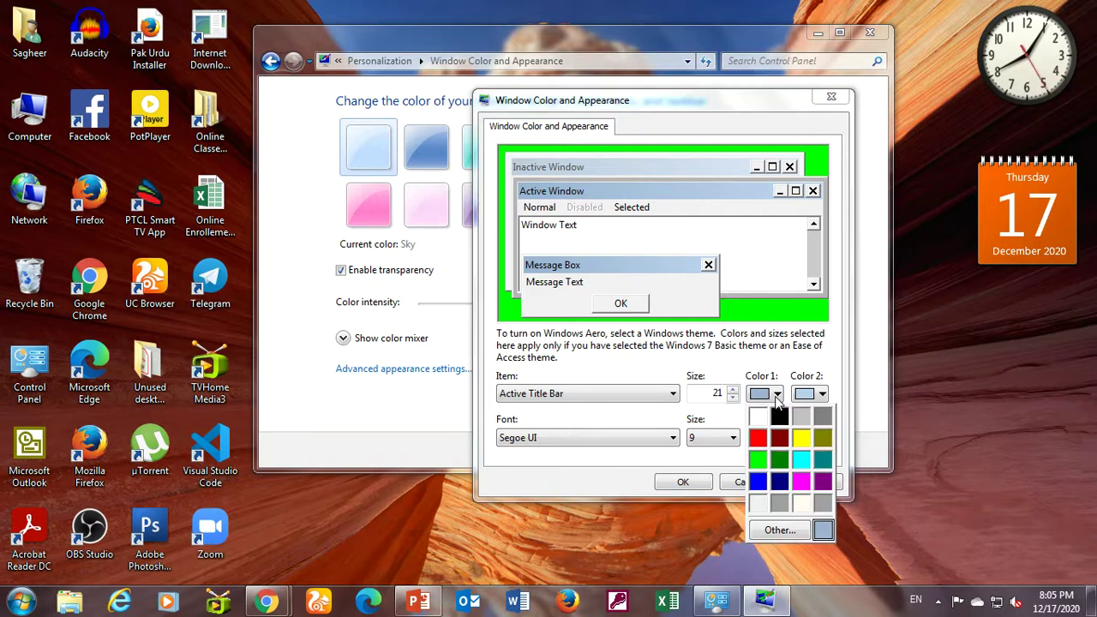
pyautogui.click(760, 439)
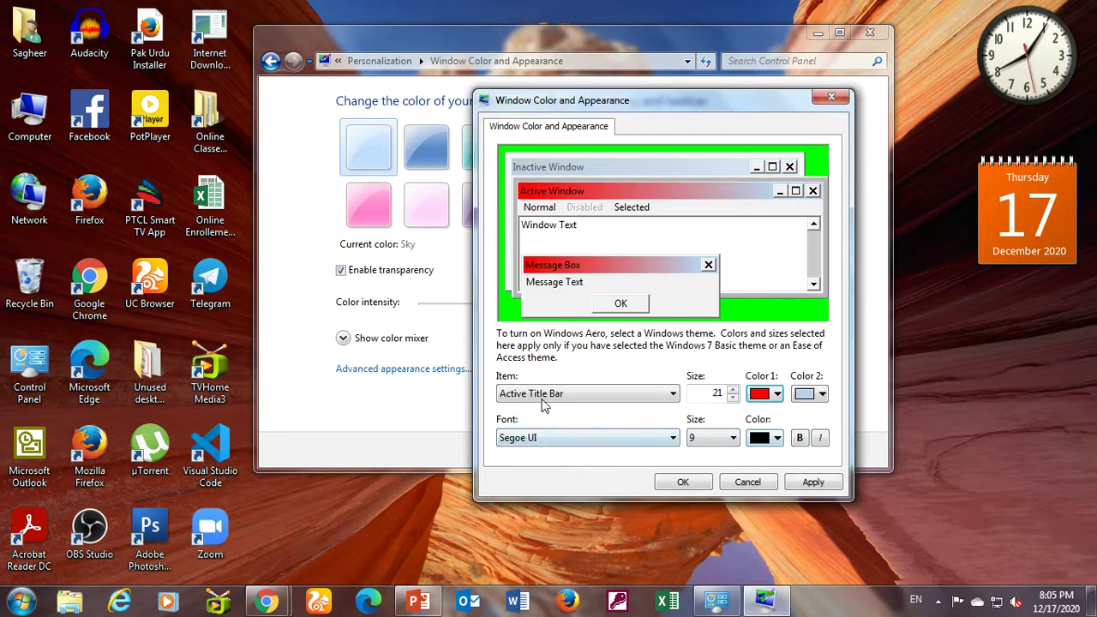
pyautogui.click(627, 309)
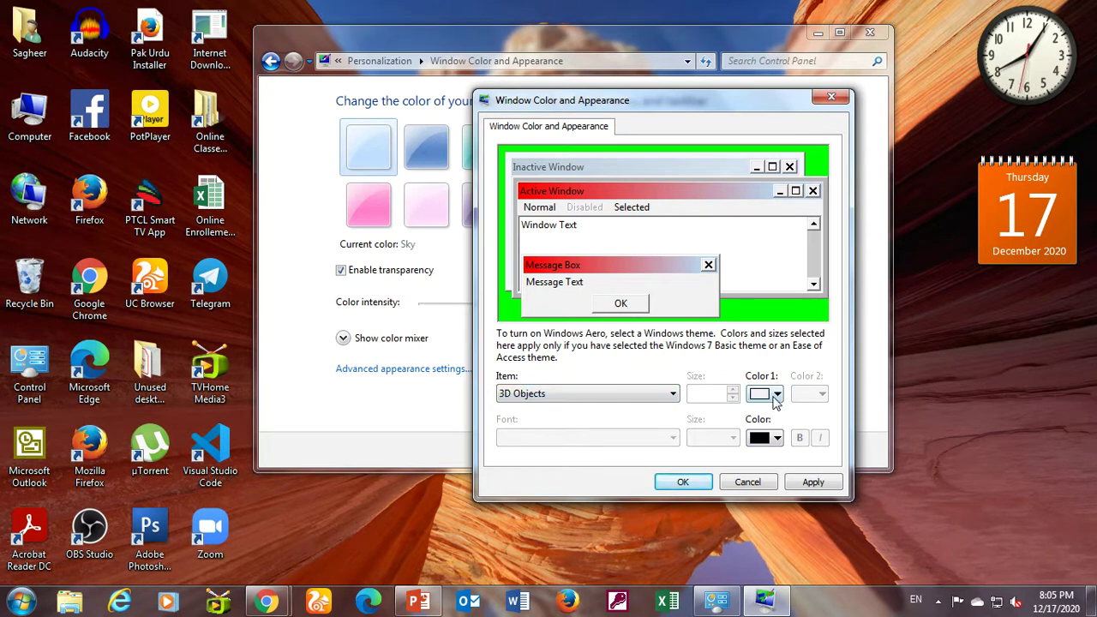
pyautogui.click(660, 169)
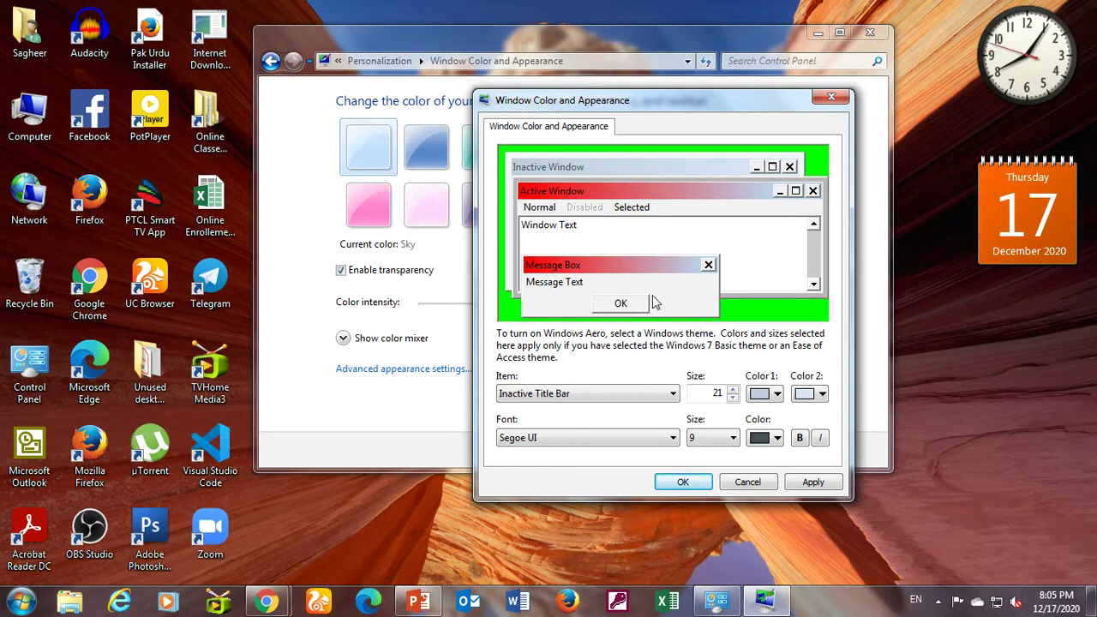
pyautogui.click(747, 482)
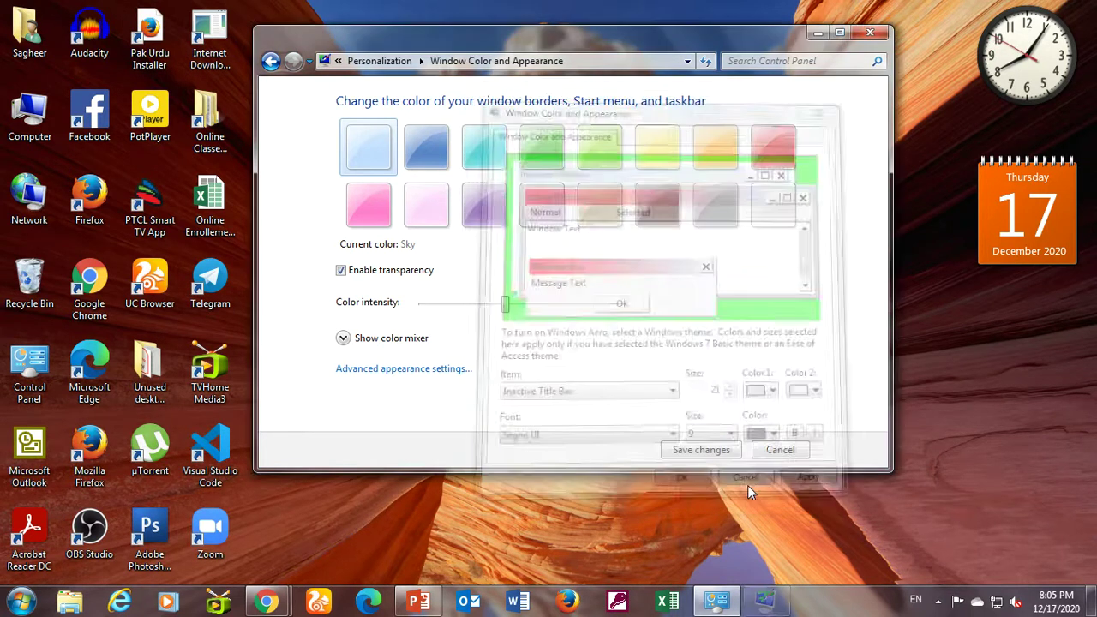
pyautogui.click(795, 450)
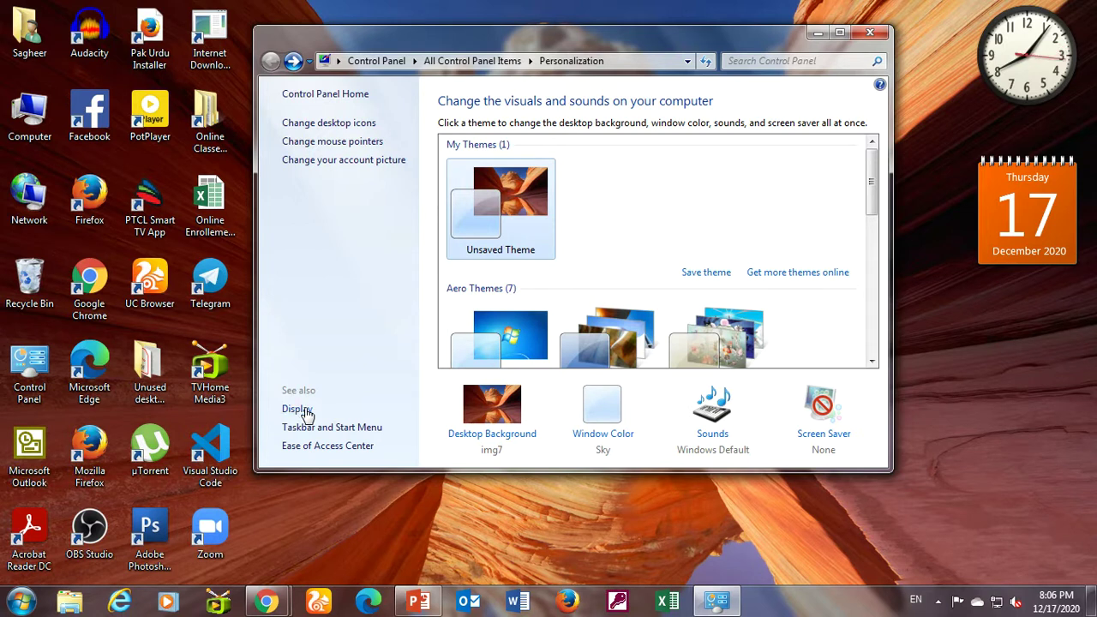
# Close Personalization, reopen it from the desktop and open the Desktop Icon Settings
pyautogui.click(870, 32)
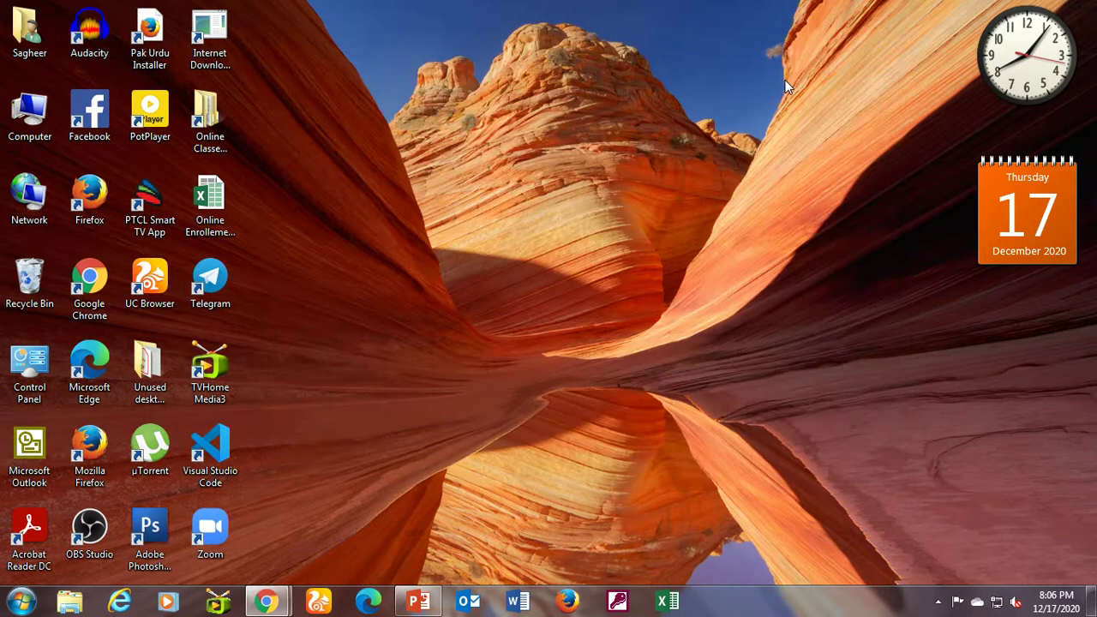
pyautogui.rightClick(548, 162)
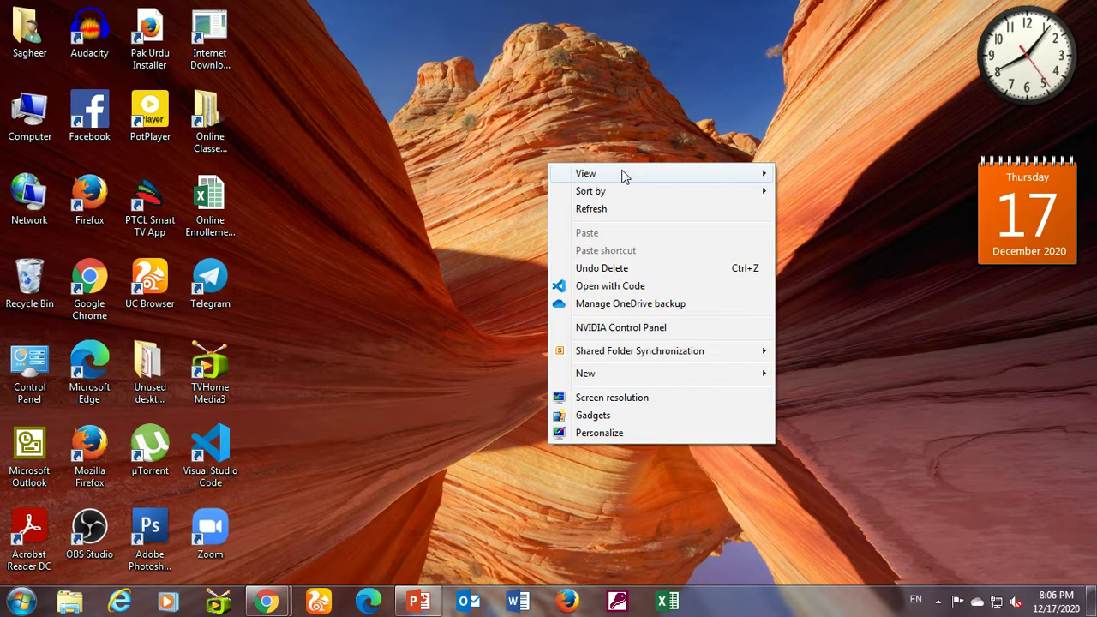
pyautogui.moveTo(627, 175)
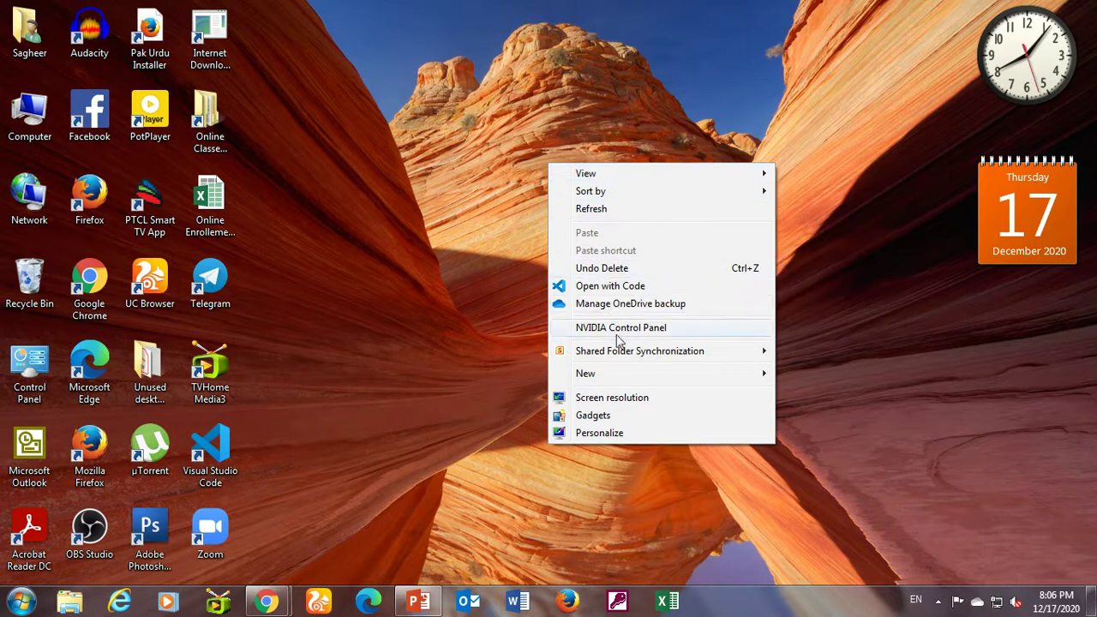
pyautogui.click(620, 434)
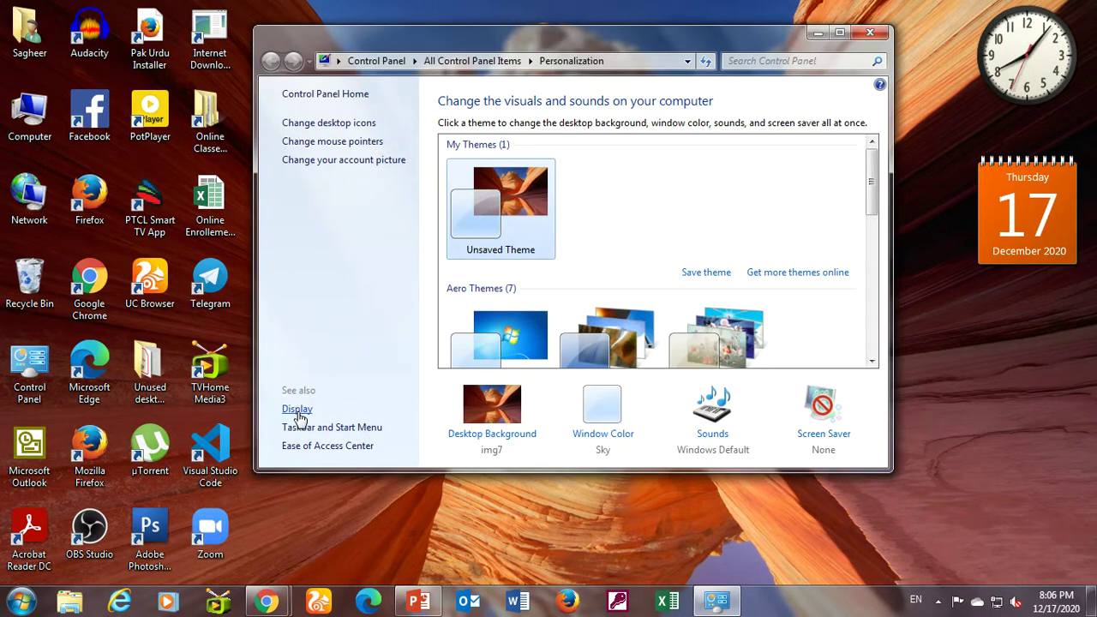
pyautogui.click(344, 124)
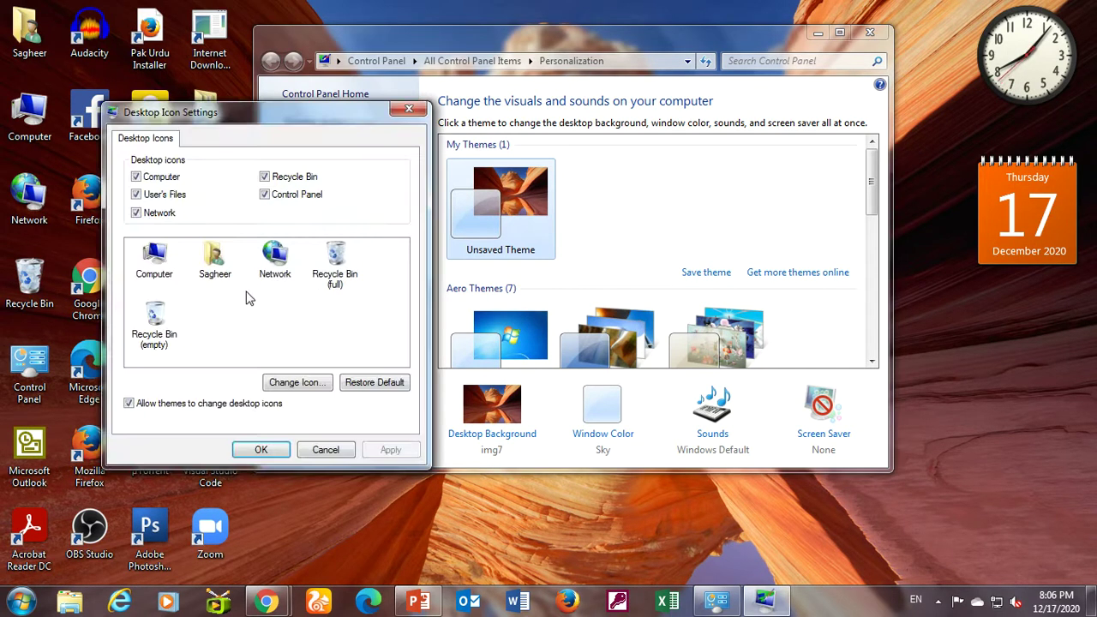
# Examine the Computer, user's files, Network and Recycle Bin icons one by one in the Desktop Icon Settings
pyautogui.click(152, 276)
pyautogui.click(215, 272)
pyautogui.click(276, 279)
pyautogui.click(327, 279)
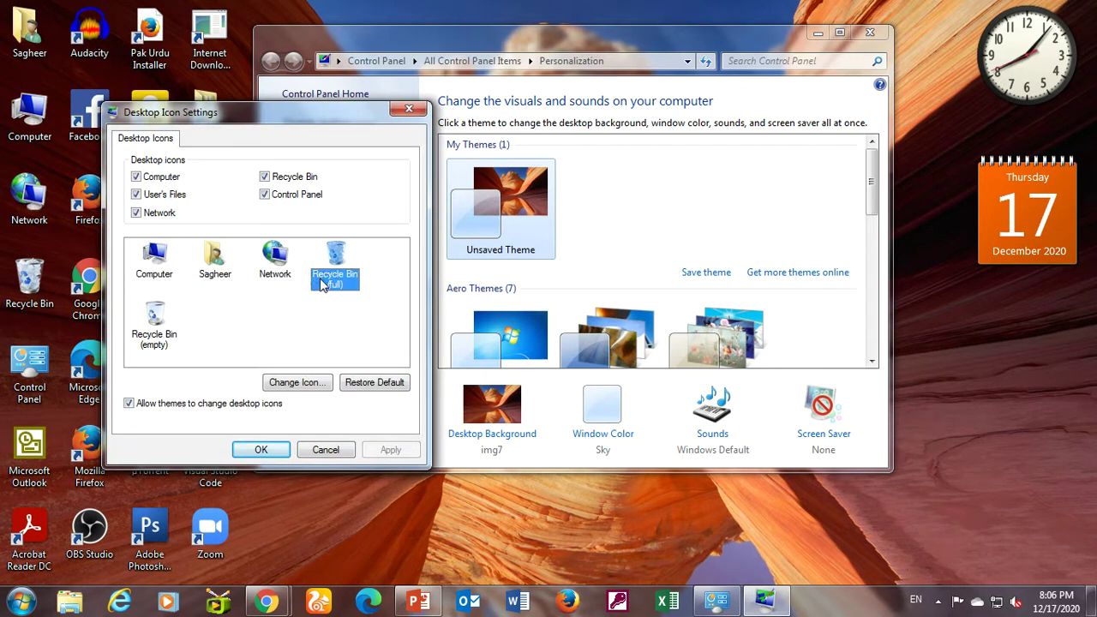
pyautogui.click(152, 347)
pyautogui.click(156, 279)
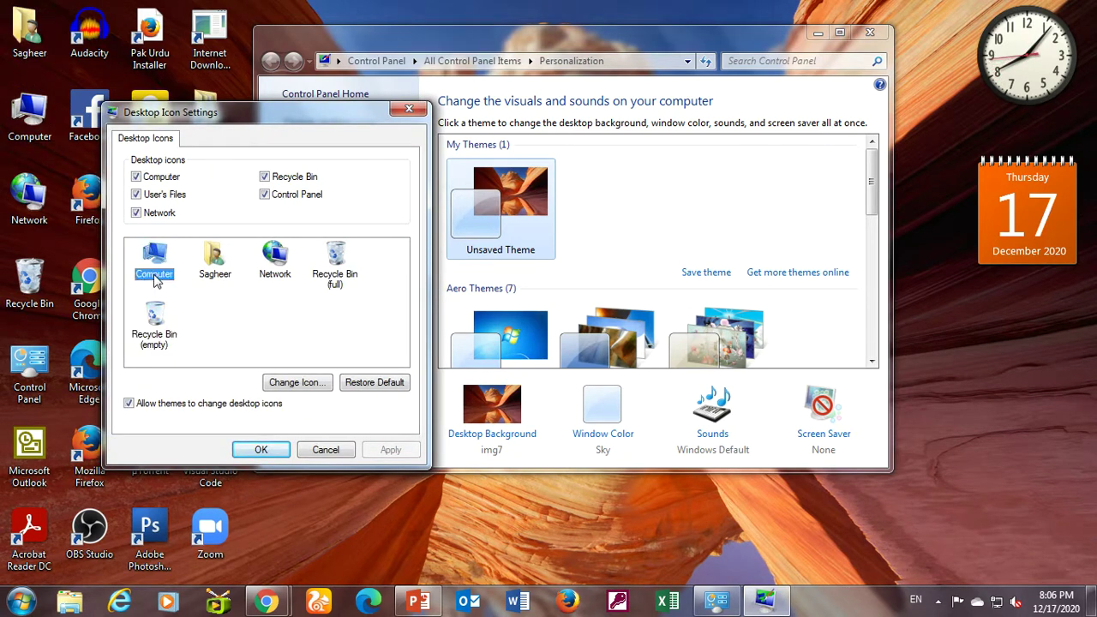
pyautogui.press('Right')
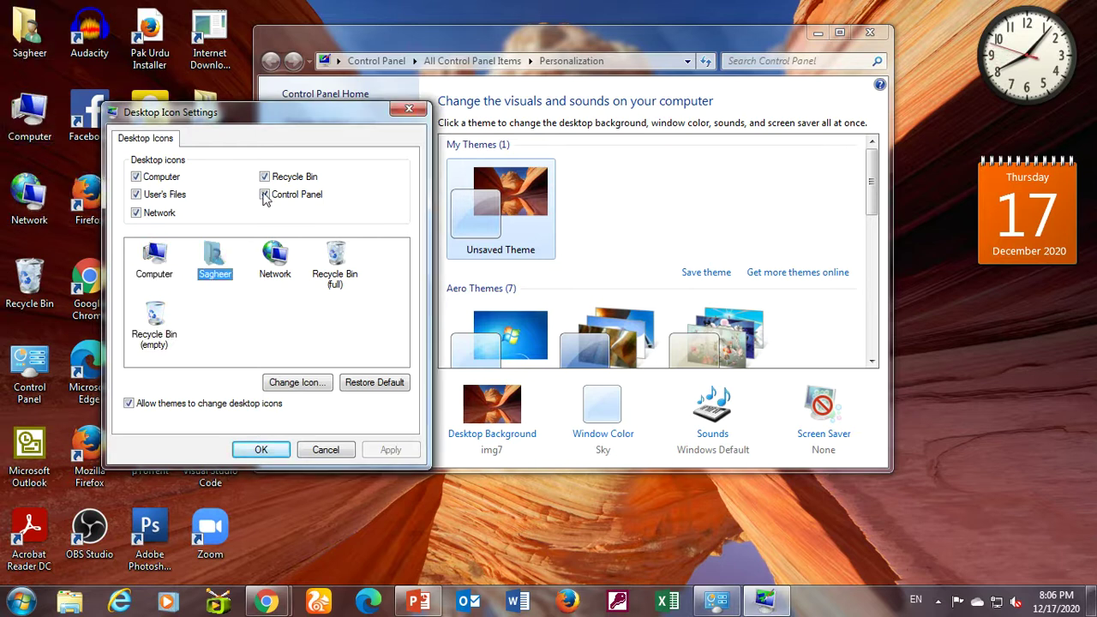
# Hide the Computer icon from the desktop and apply, and show it again with a second apply
pyautogui.click(136, 177)
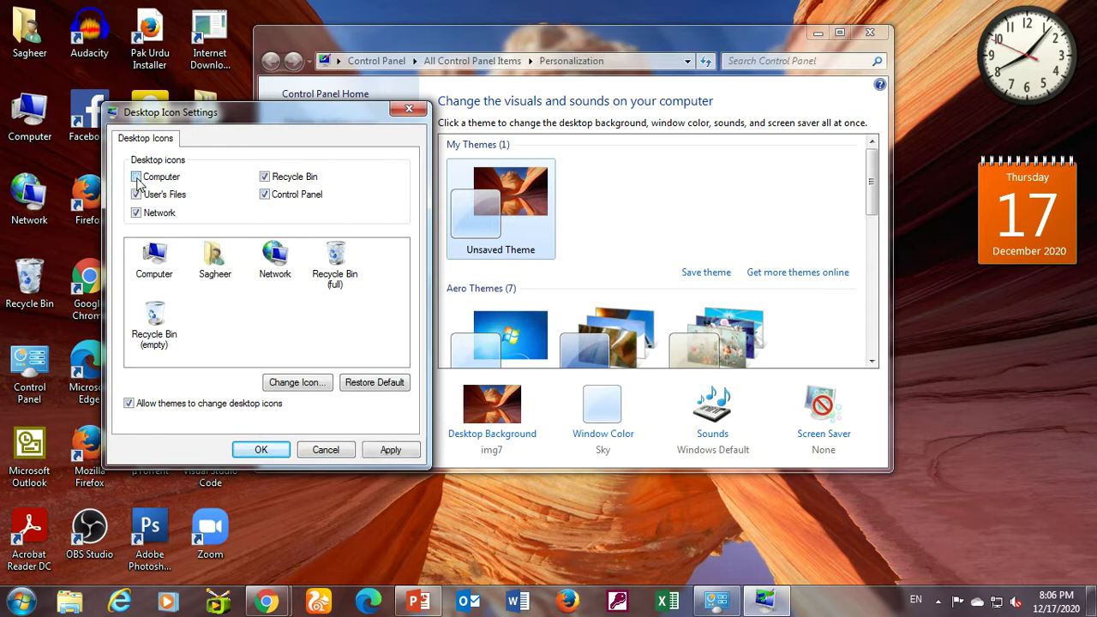
pyautogui.click(410, 456)
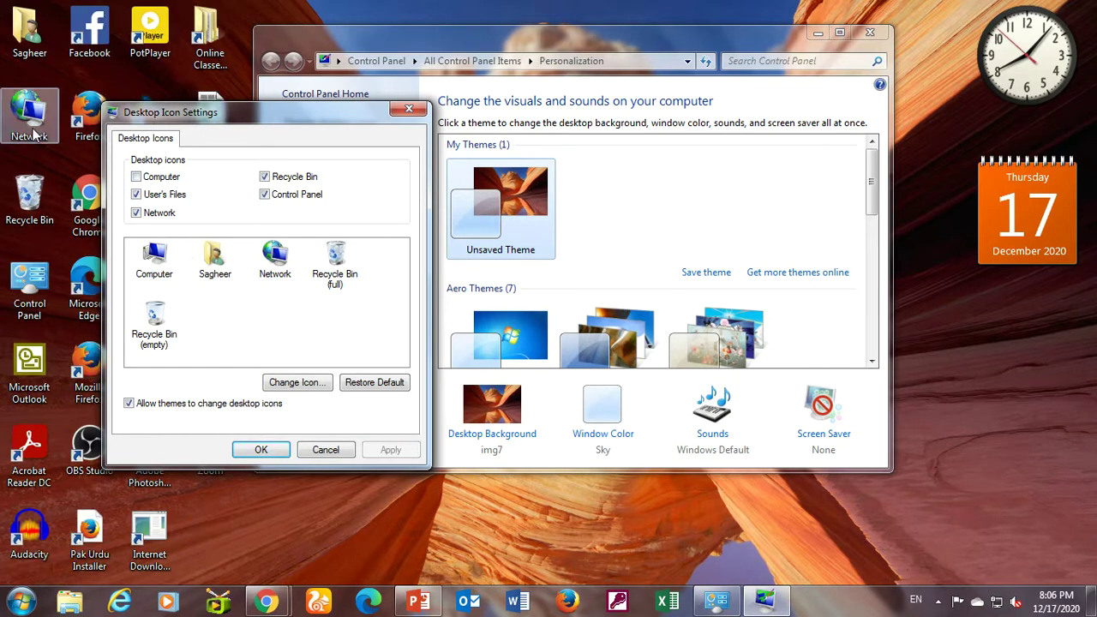
pyautogui.click(136, 176)
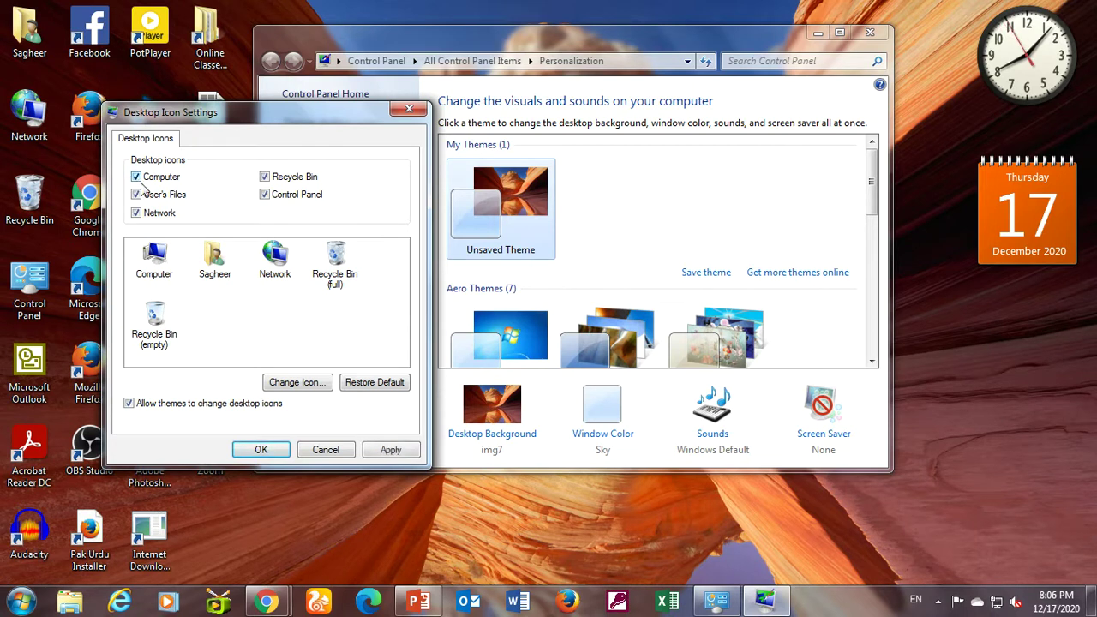
pyautogui.click(387, 449)
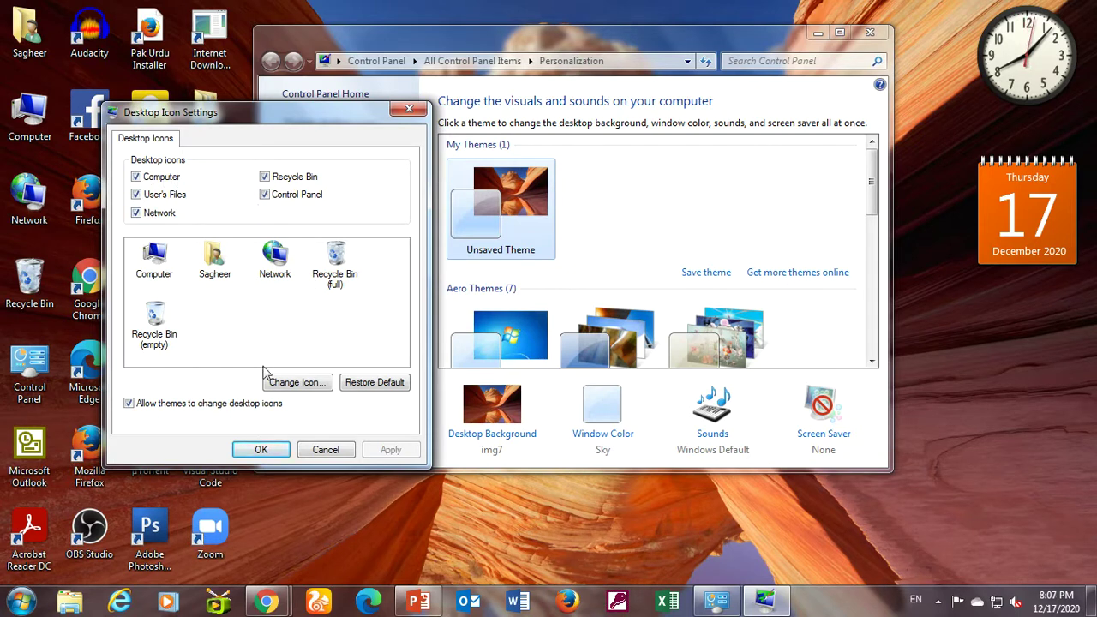
# Try a different folder icon from imageres.dll for the user's files desktop icon and cancel the Desktop Icon Settings
pyautogui.click(216, 273)
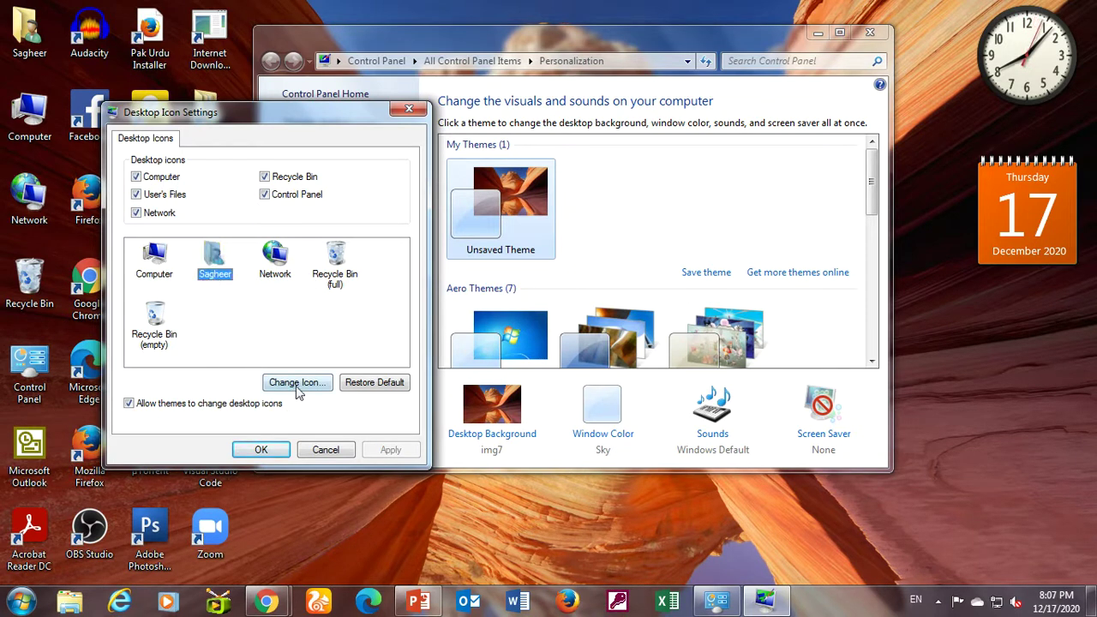
pyautogui.click(297, 388)
pyautogui.moveTo(294, 186); pyautogui.dragTo(649, 125)
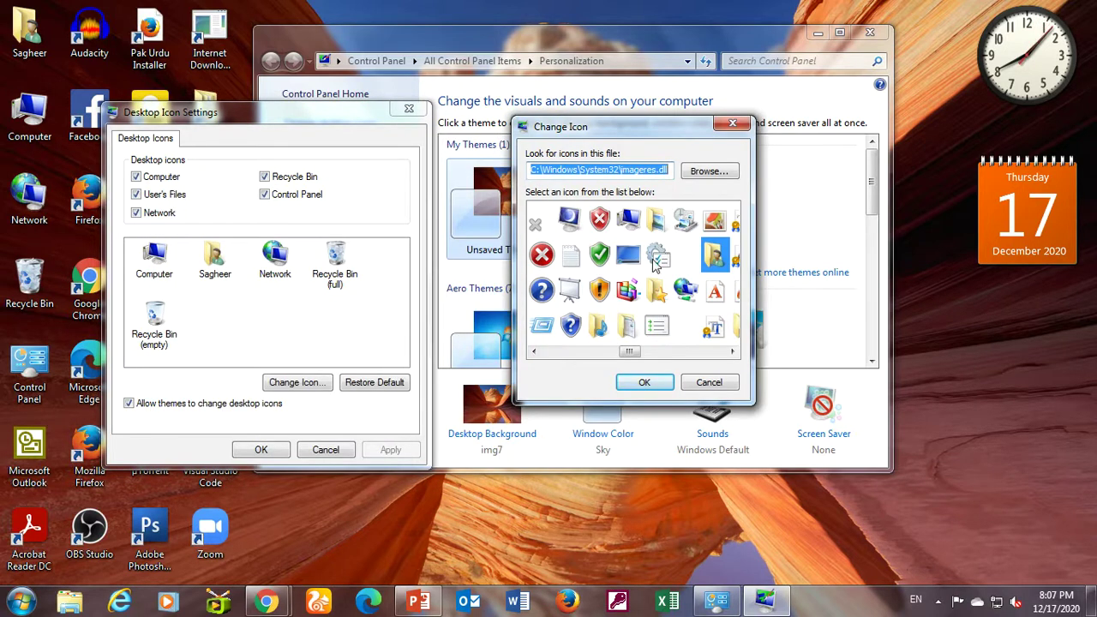
pyautogui.click(570, 261)
pyautogui.click(658, 233)
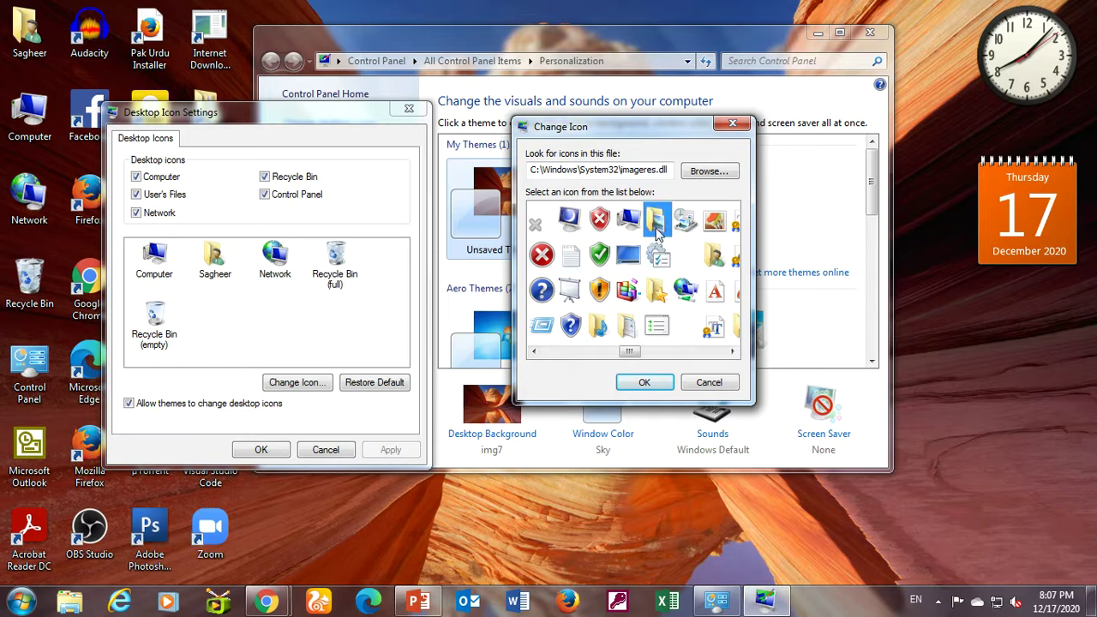
pyautogui.click(645, 383)
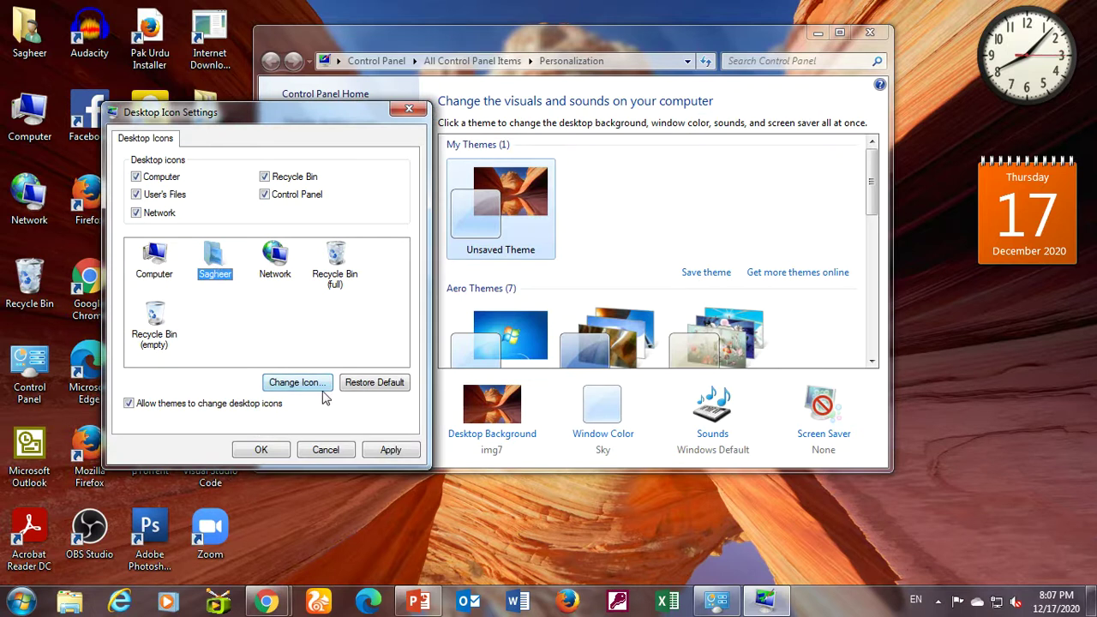
pyautogui.click(347, 449)
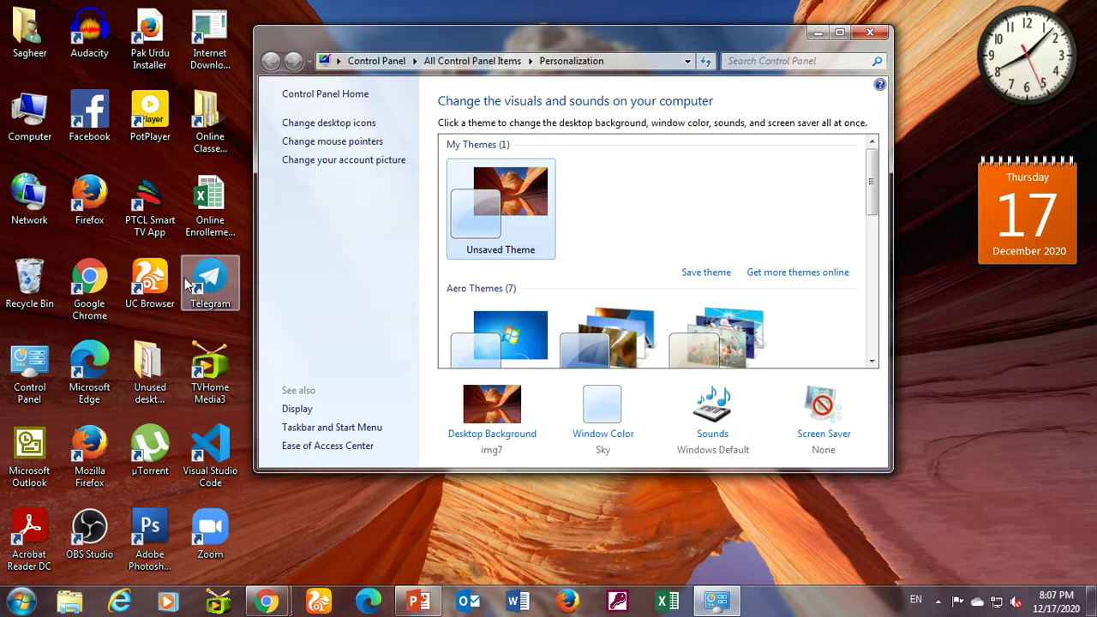
# Open the Display settings and preview the Medium 125% and Larger 150% text sizes, ending on Smaller 100%
pyautogui.click(307, 413)
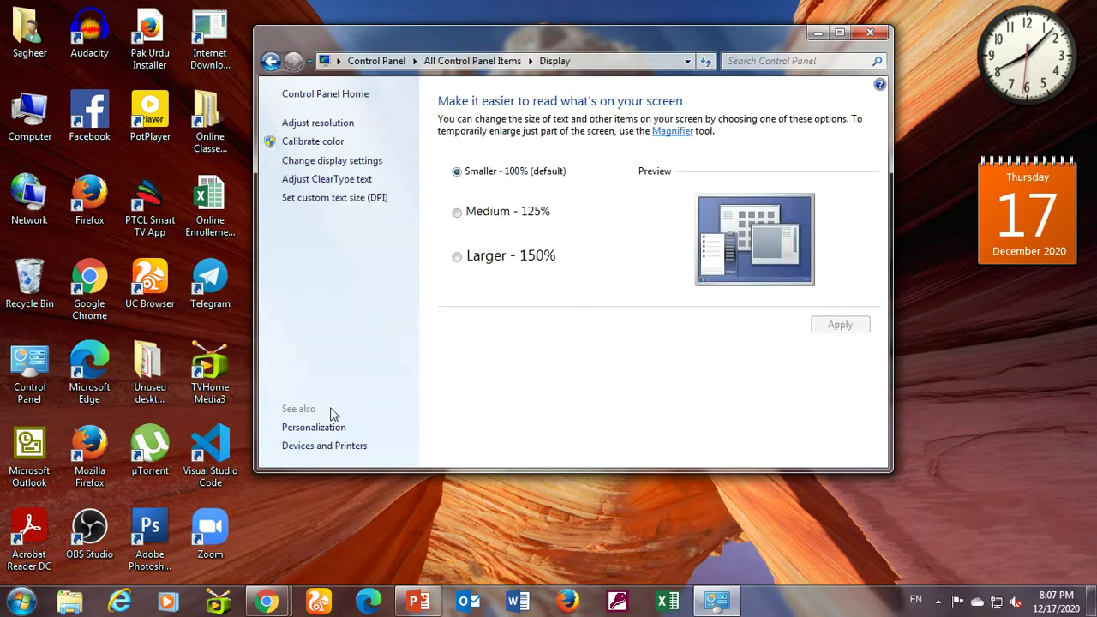
pyautogui.click(492, 219)
pyautogui.click(493, 261)
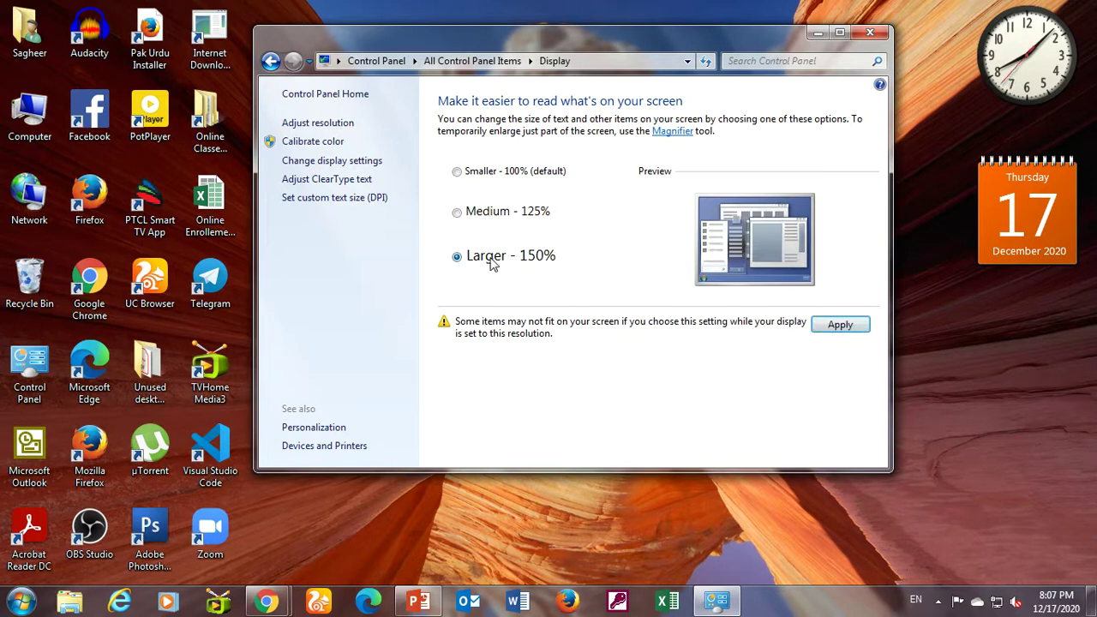
pyautogui.click(485, 176)
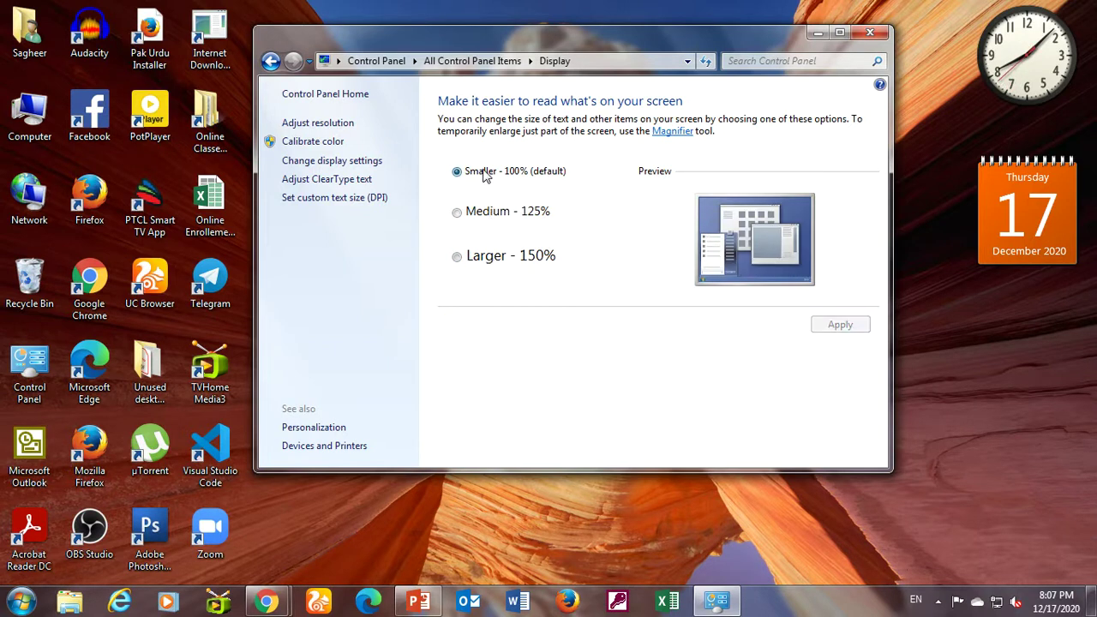
pyautogui.click(485, 222)
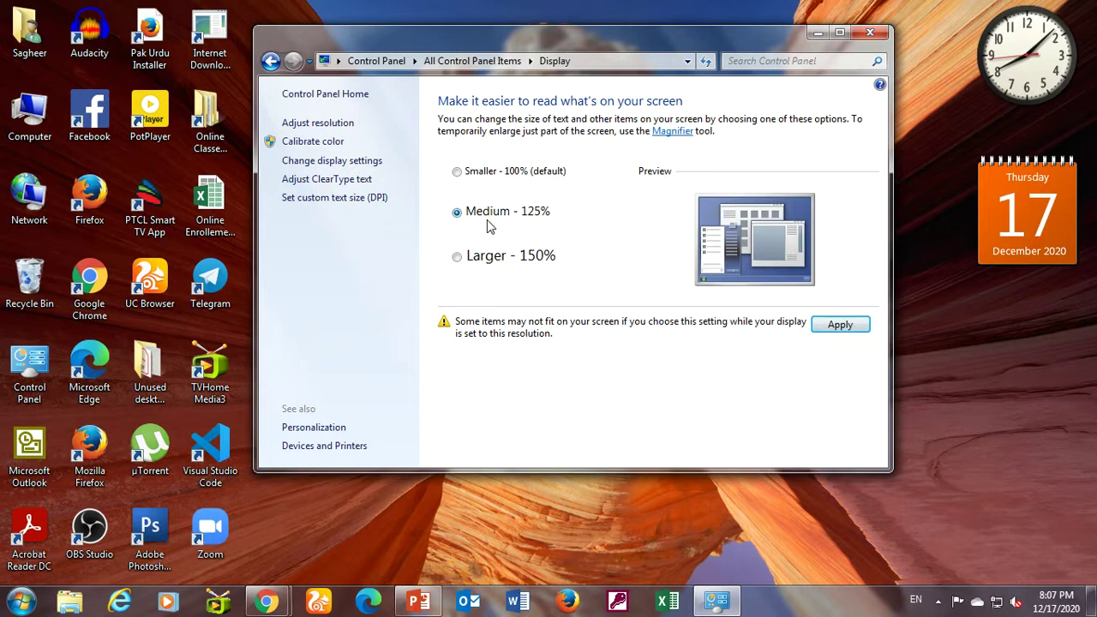
pyautogui.click(491, 257)
pyautogui.click(480, 218)
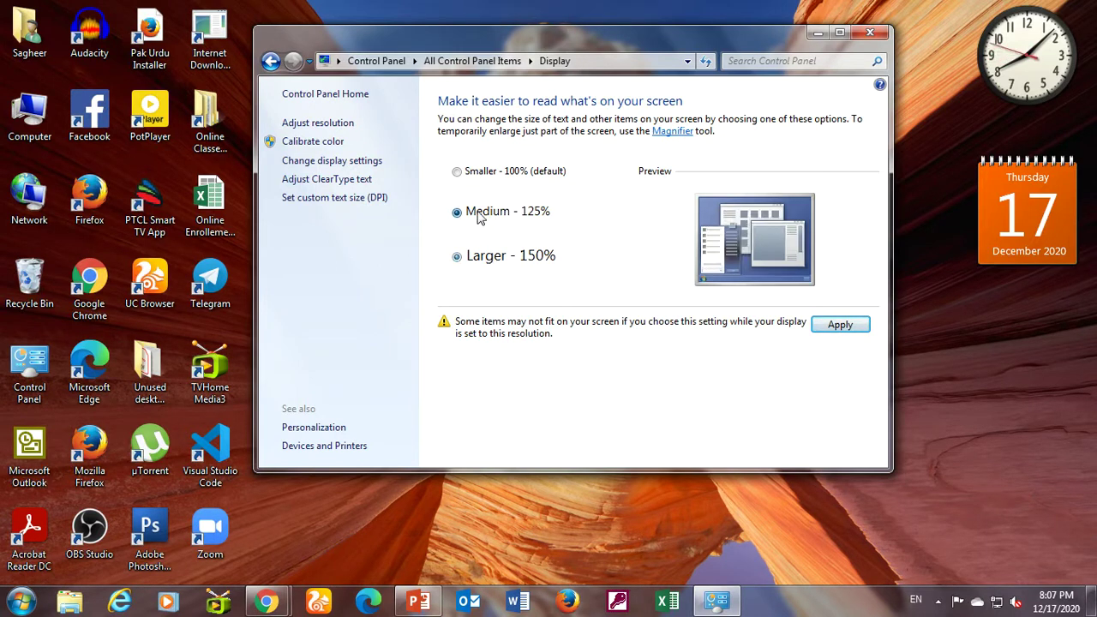
pyautogui.click(487, 176)
pyautogui.click(493, 259)
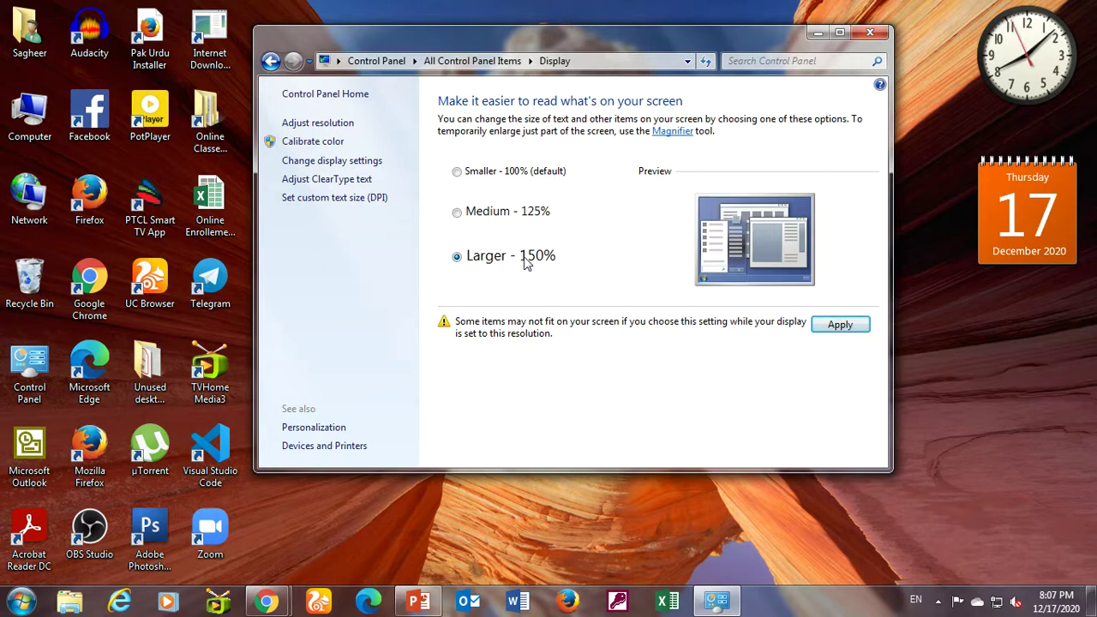
pyautogui.click(501, 216)
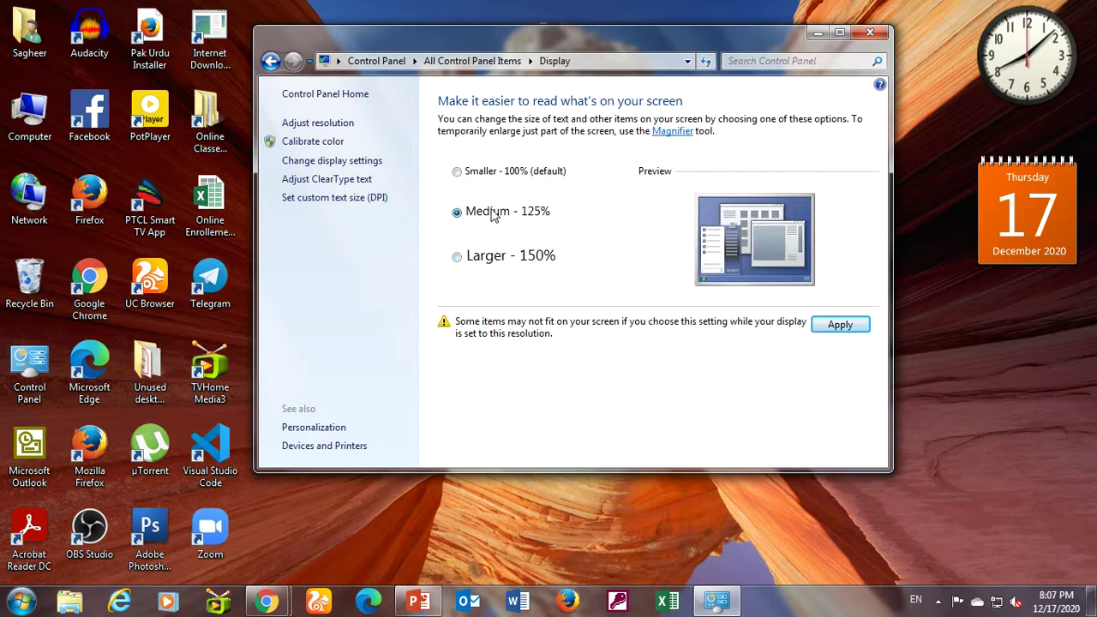
pyautogui.click(484, 173)
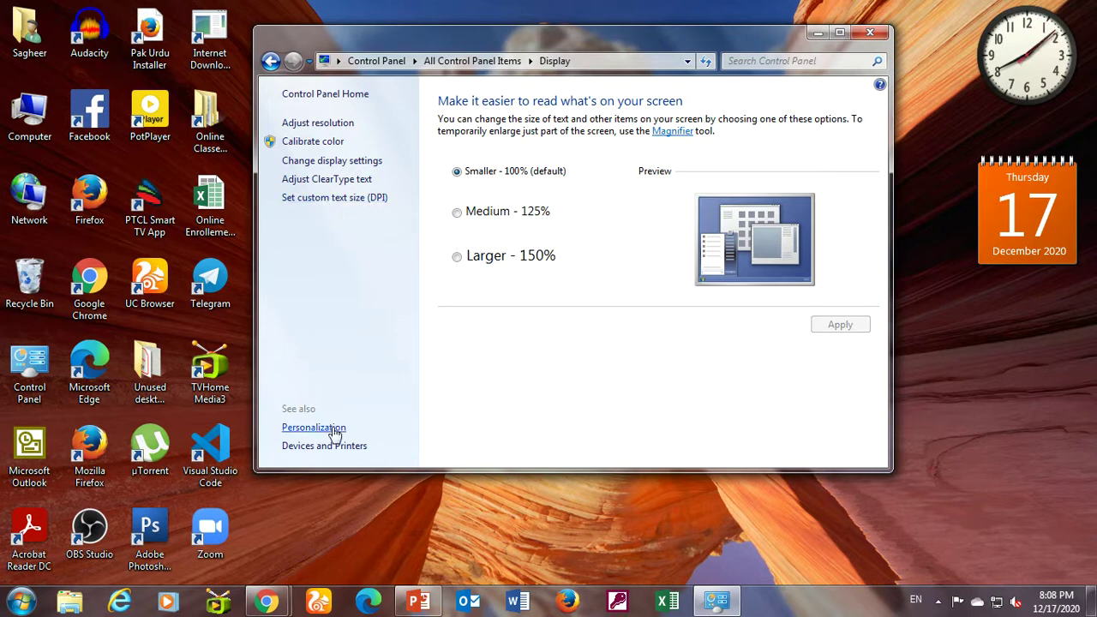
# Try the 800 × 600 screen resolution, return it to the recommended 1366 × 768 and cancel the resolution settings
pyautogui.click(319, 124)
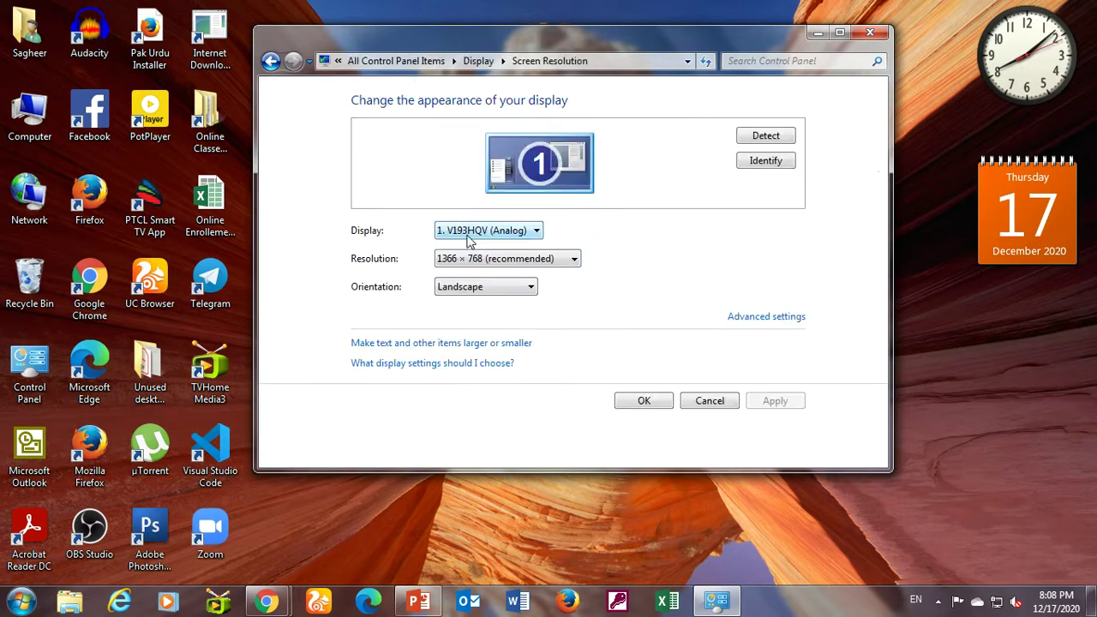
pyautogui.click(519, 264)
pyautogui.moveTo(461, 328)
pyautogui.mouseDown()
pyautogui.moveTo(458, 430)
pyautogui.moveTo(460, 308)
pyautogui.mouseUp()
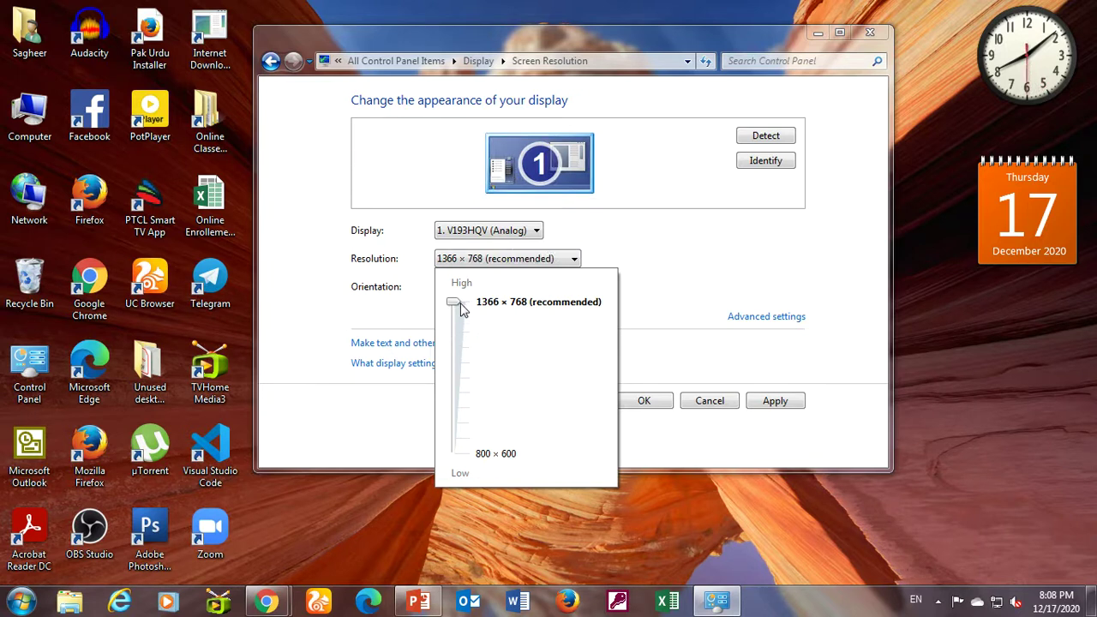
pyautogui.click(677, 344)
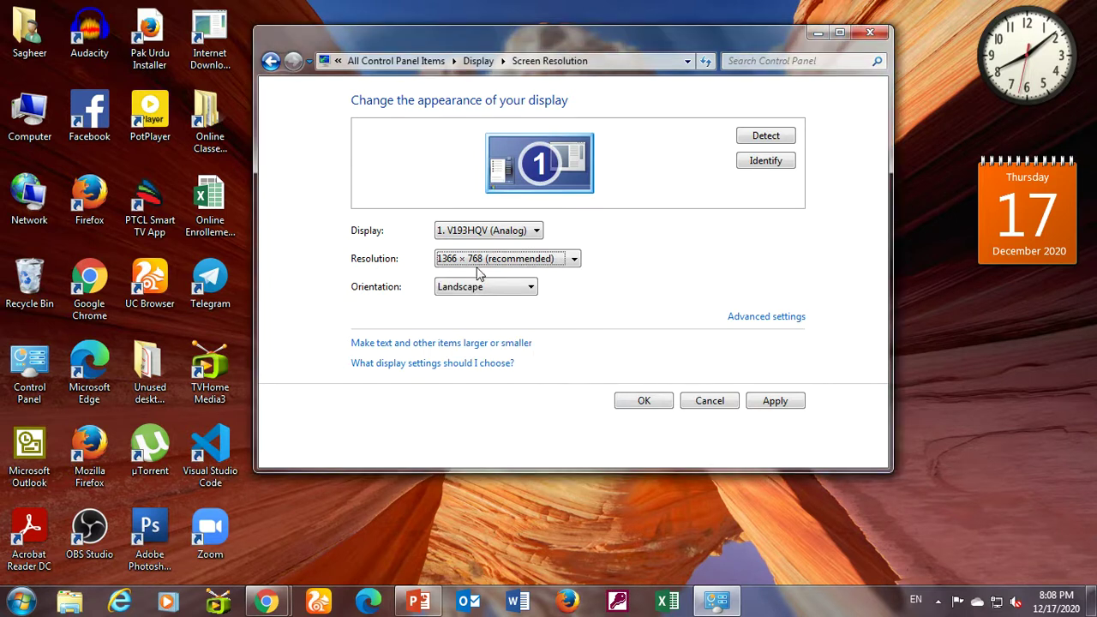
pyautogui.click(526, 259)
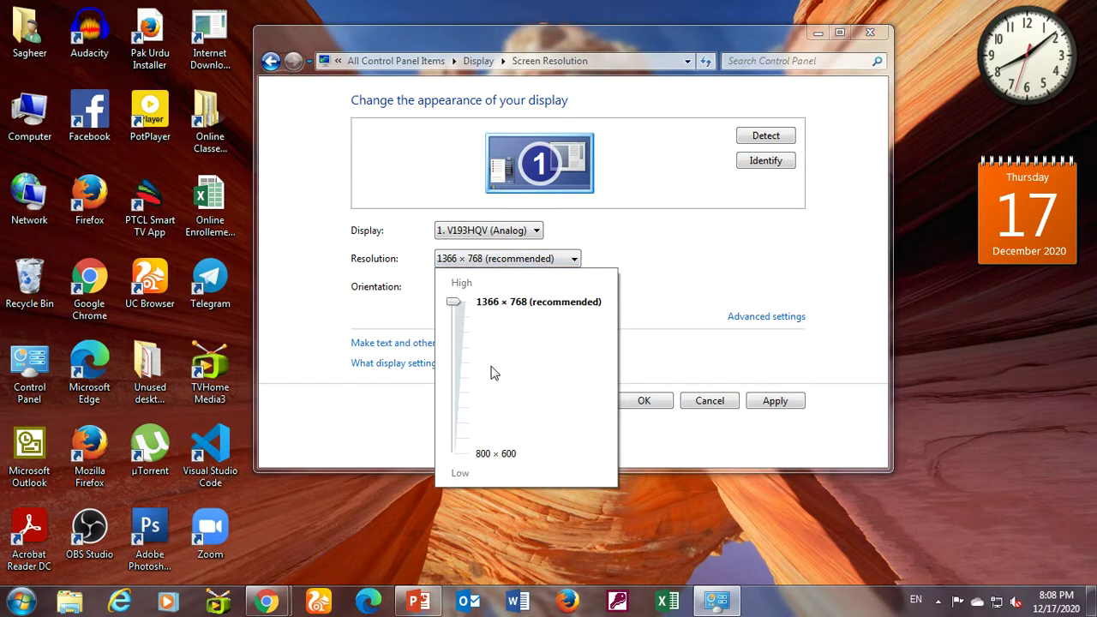
pyautogui.click(461, 454)
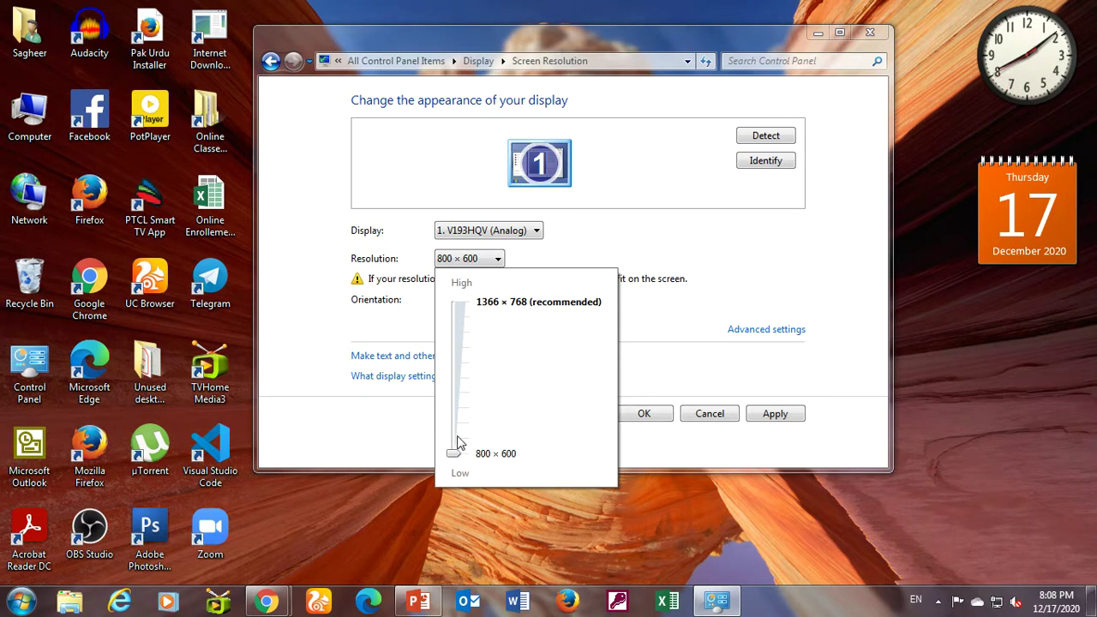
pyautogui.click(461, 305)
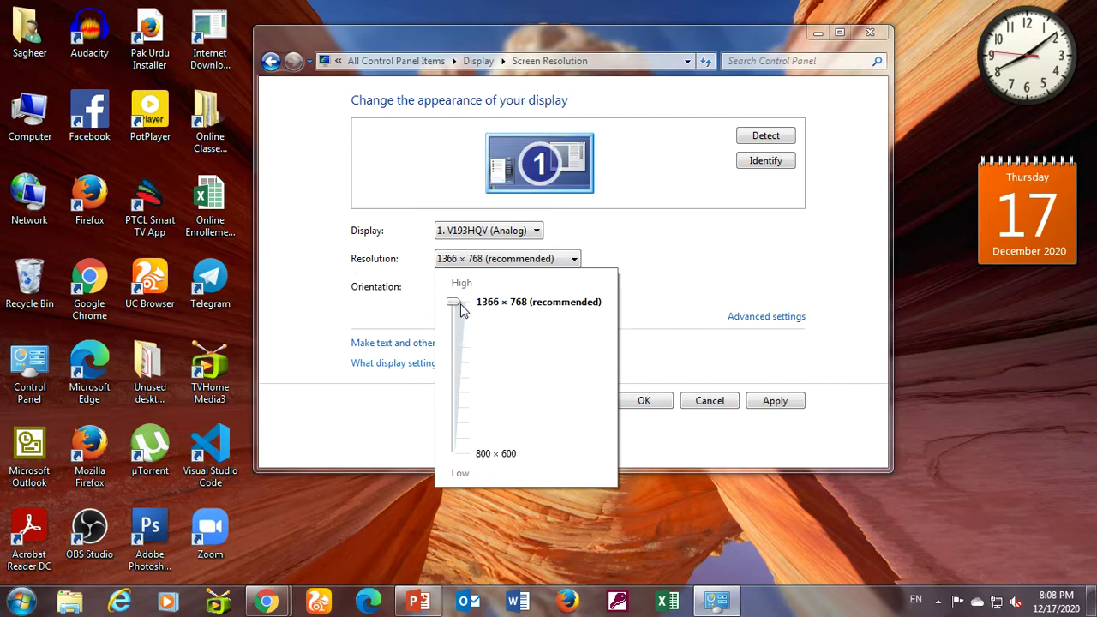
pyautogui.click(638, 309)
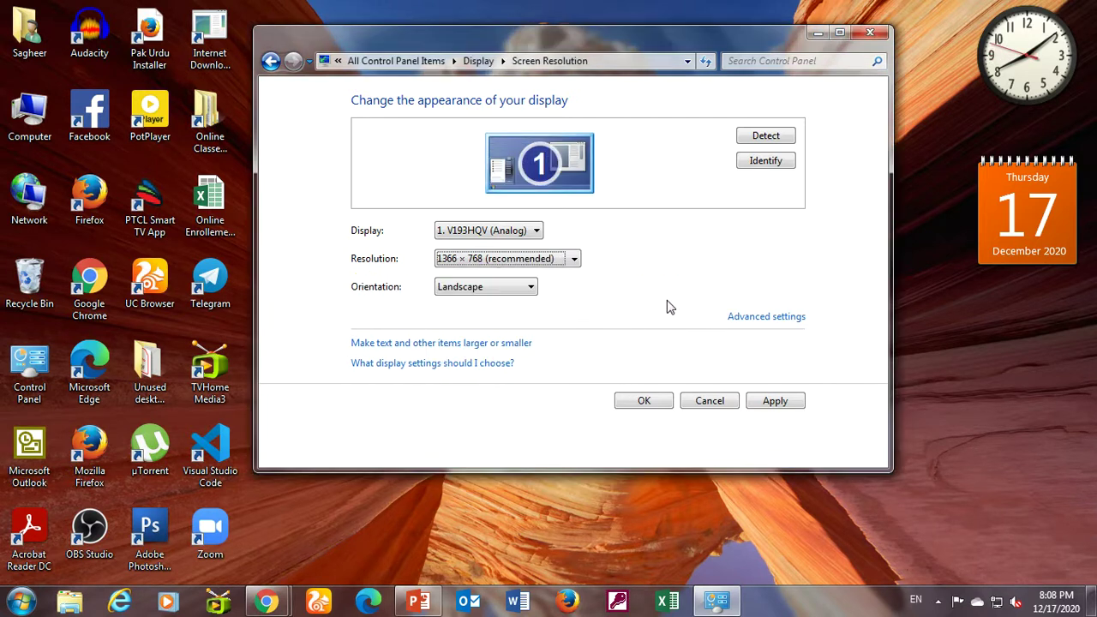
pyautogui.click(701, 408)
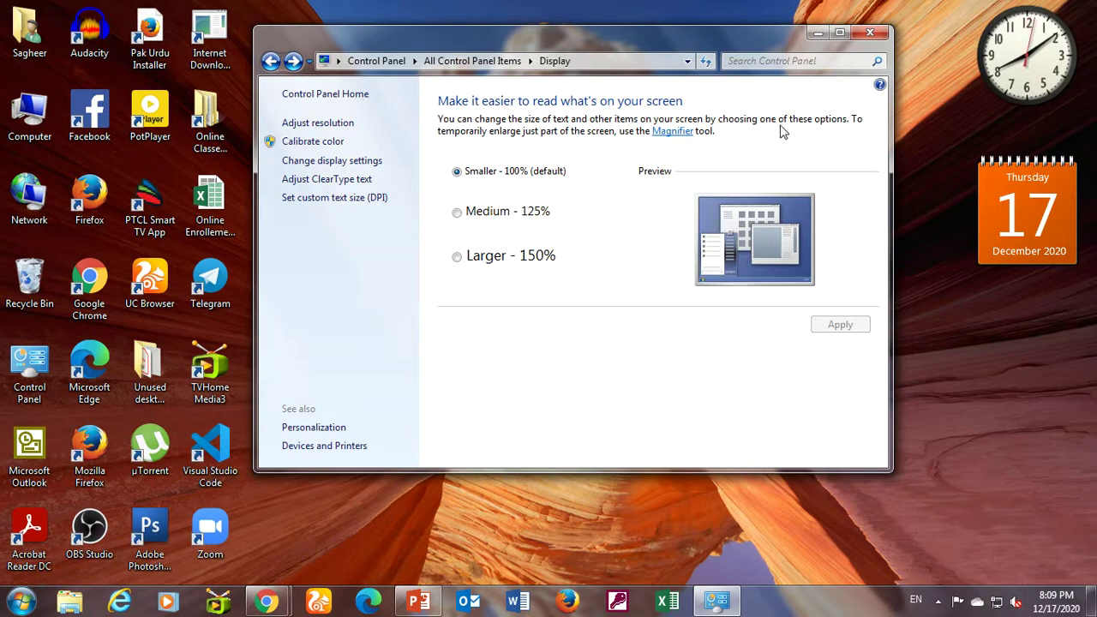
# Close the Display settings, examine the Clock and Weather gadgets in the desktop gadget gallery, and close the gallery
pyautogui.click(870, 32)
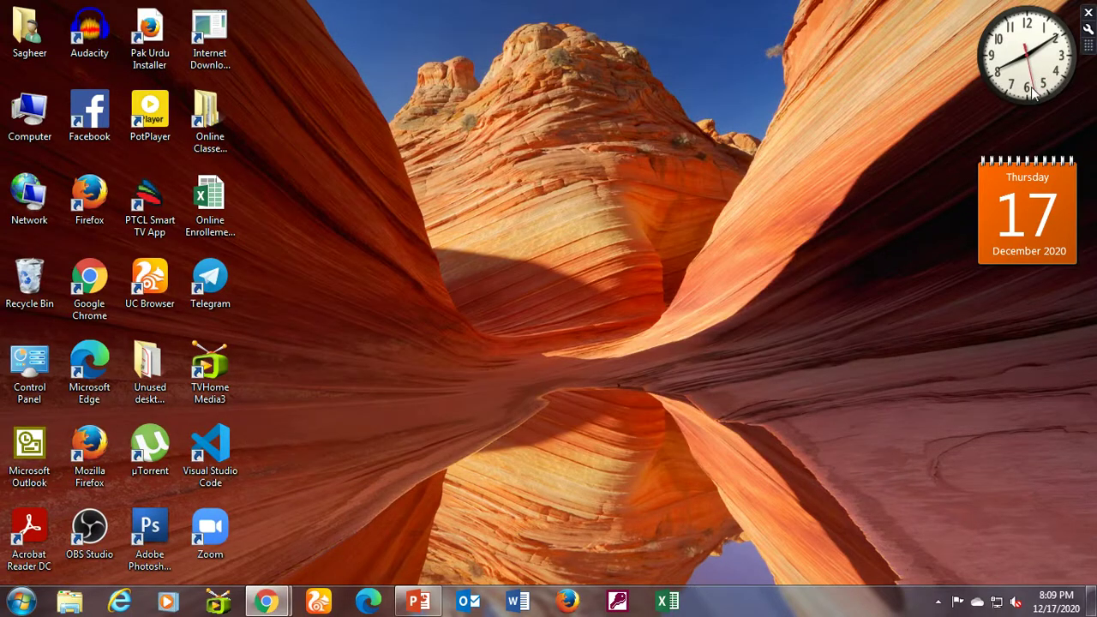
pyautogui.rightClick(783, 229)
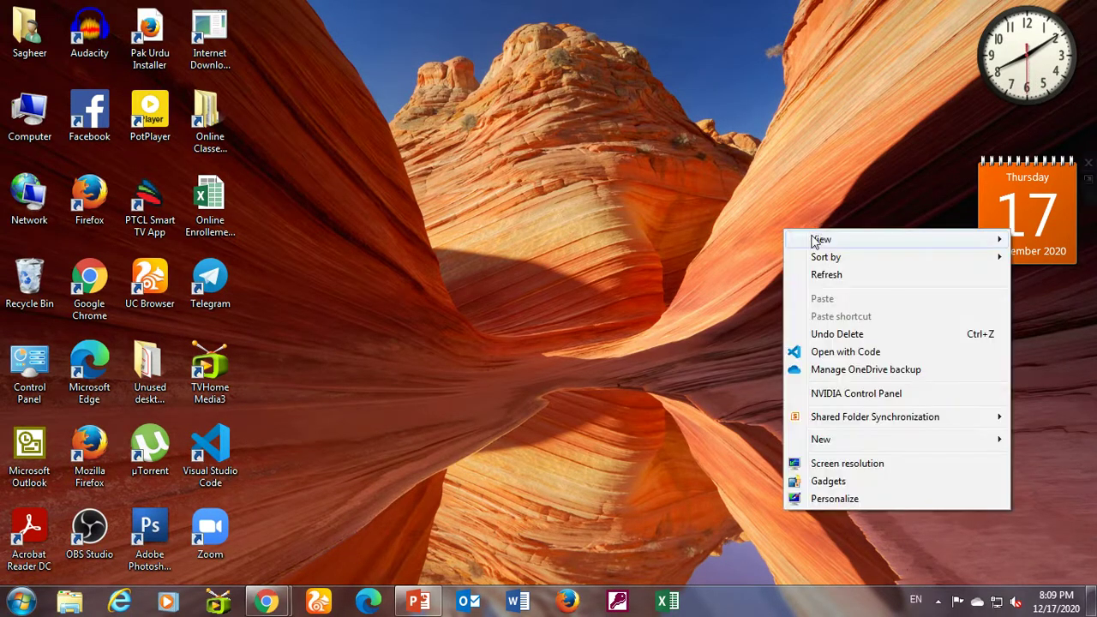
pyautogui.click(824, 483)
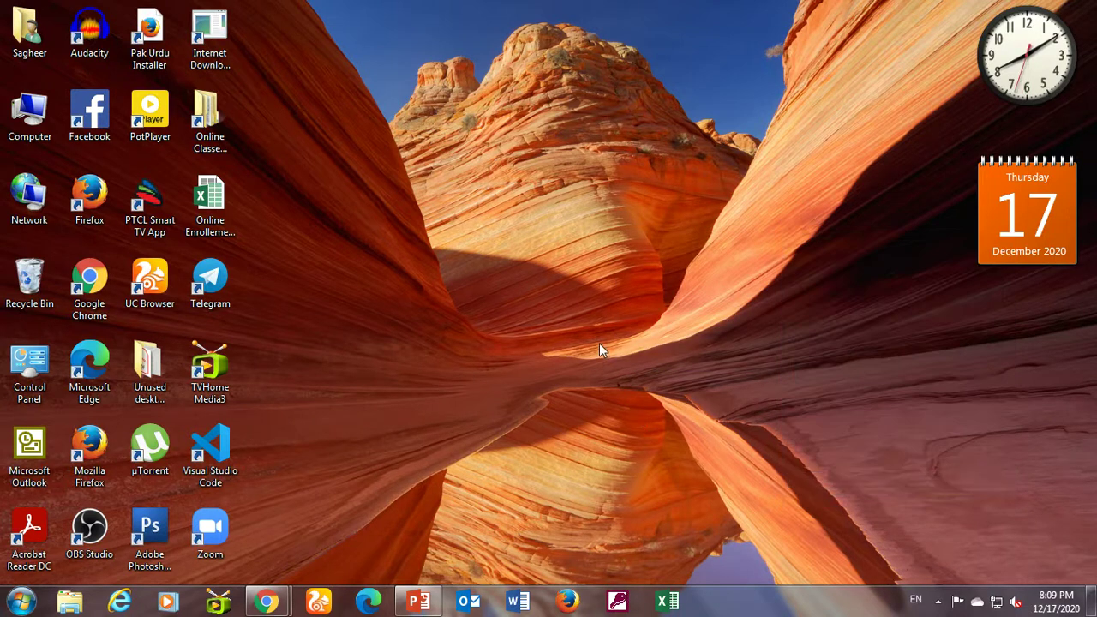
pyautogui.click(454, 224)
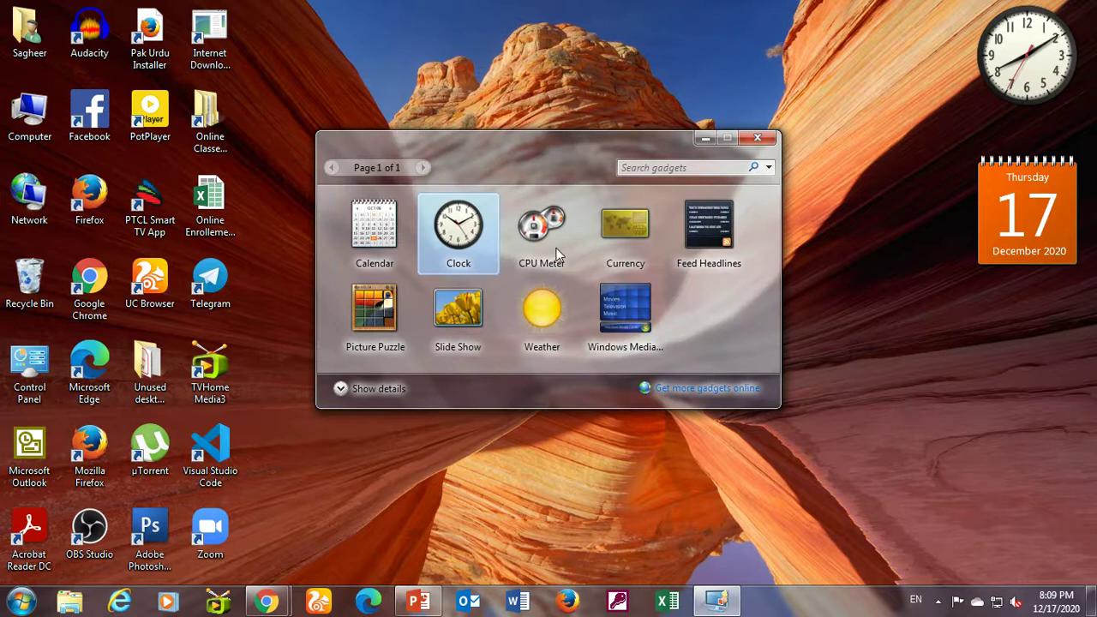
pyautogui.click(552, 321)
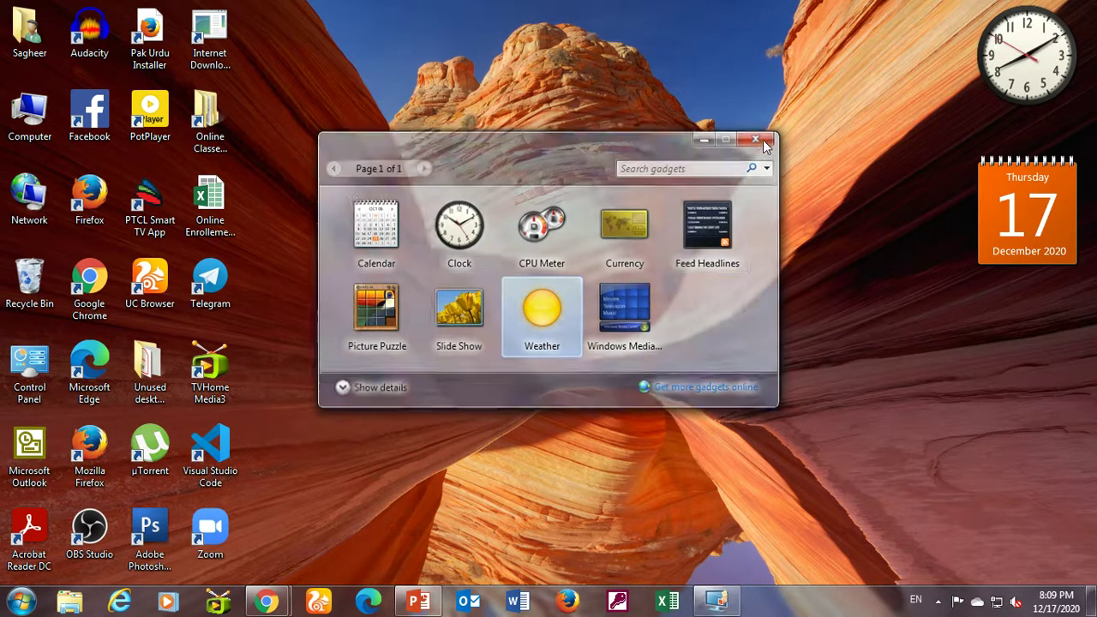
pyautogui.click(758, 138)
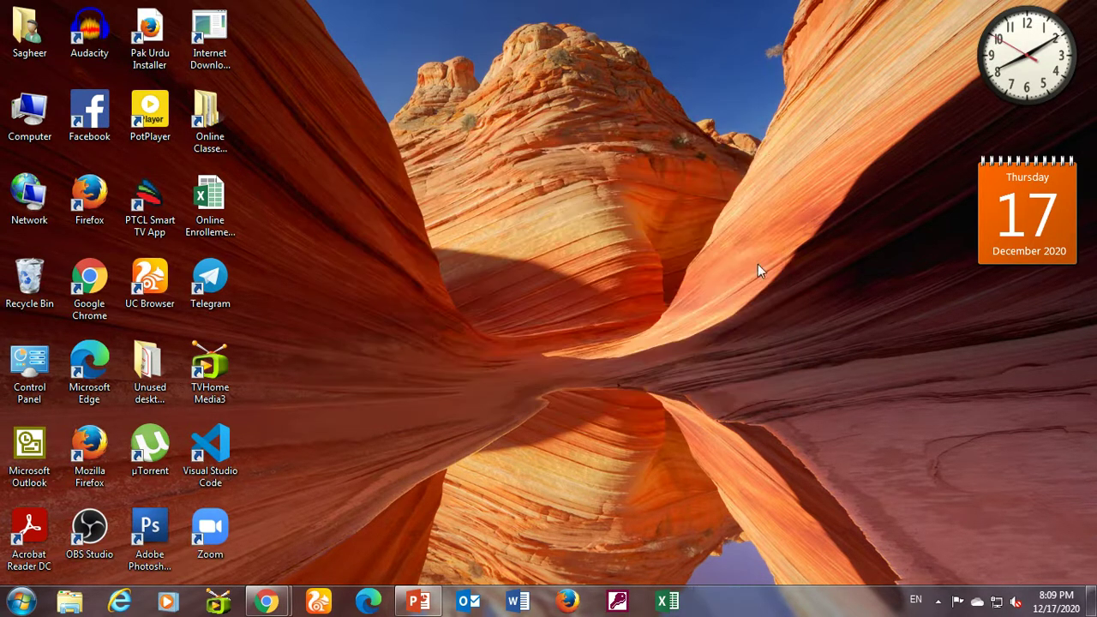
pyautogui.moveTo(269, 605)
pyautogui.click(374, 548)
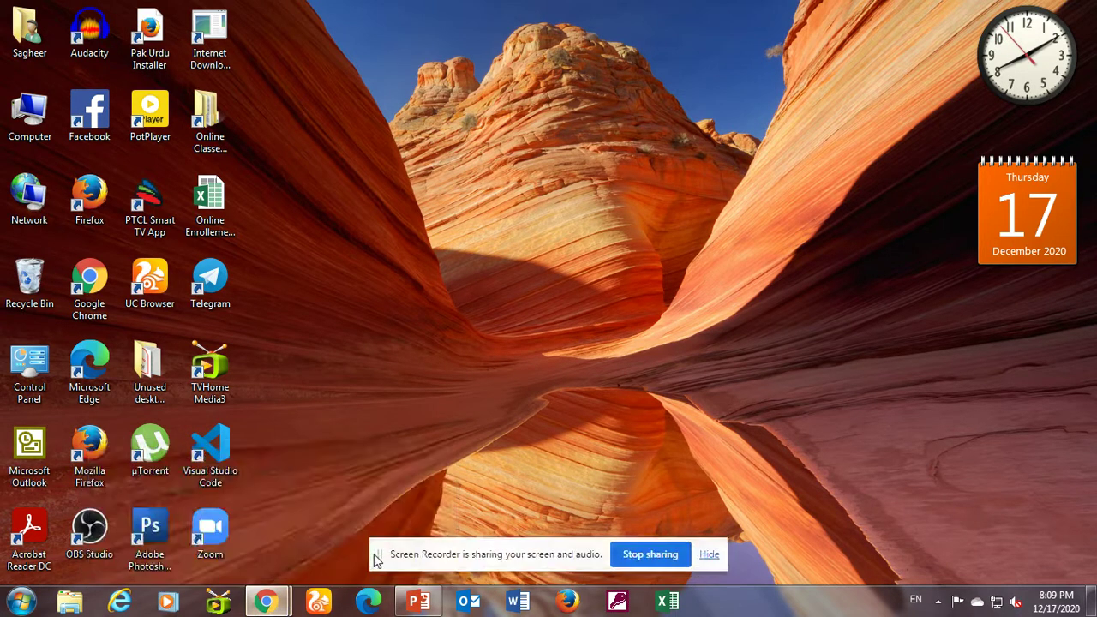